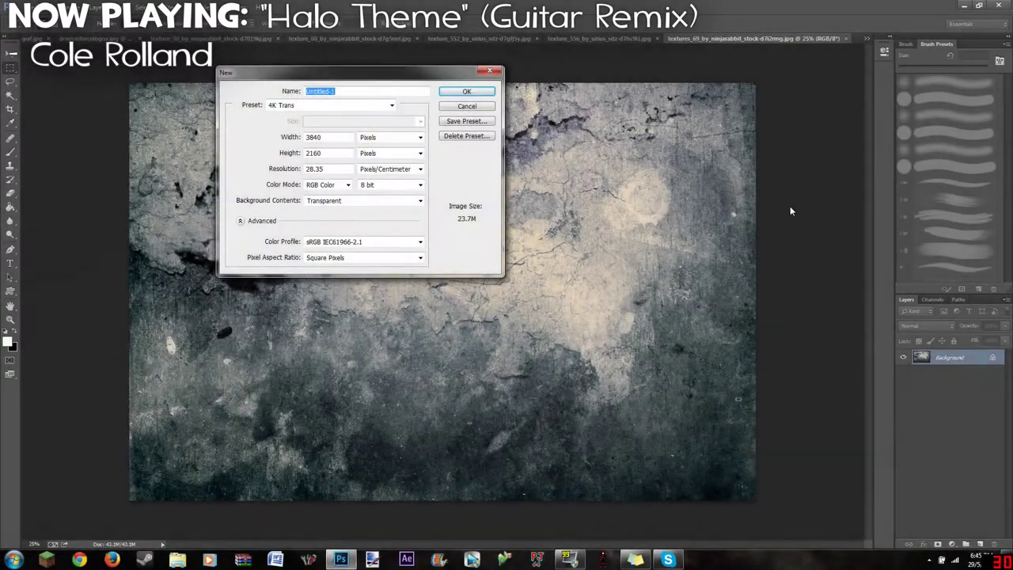
Create the 3840×2160 'DragonForce Wallpaper' document and paste in a fiery texture scaled to fit.
text(e Wallpaper)
key(Return)
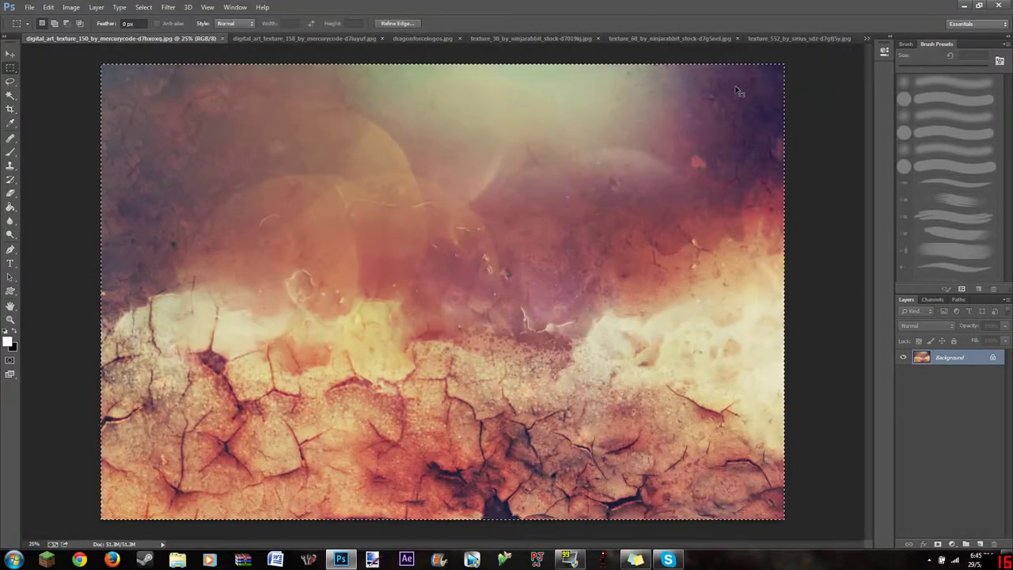
key(ctrl+Tab)
key(ctrl+v)
key(ctrl+t)
drag(765, 530, 642, 401)
click(755, 52)
key(Return)
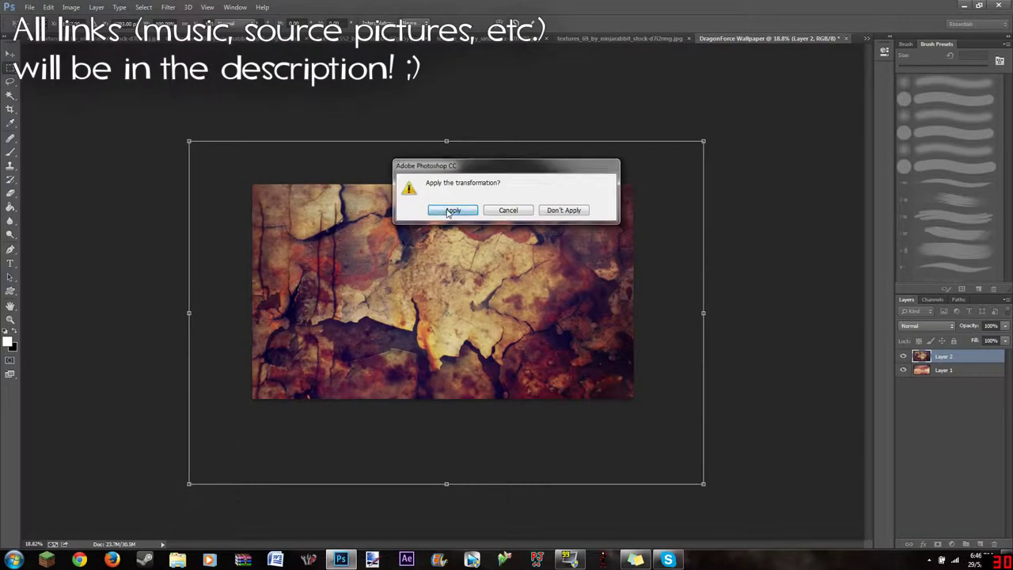
Set Layer 2 to Hard Light, move Layer 1 above it and blend Layer 1 with Multiply.
key(shift+plus)
key(shift+plus)
key(shift+minus)
key(shift+plus)
drag(944, 370, 944, 353)
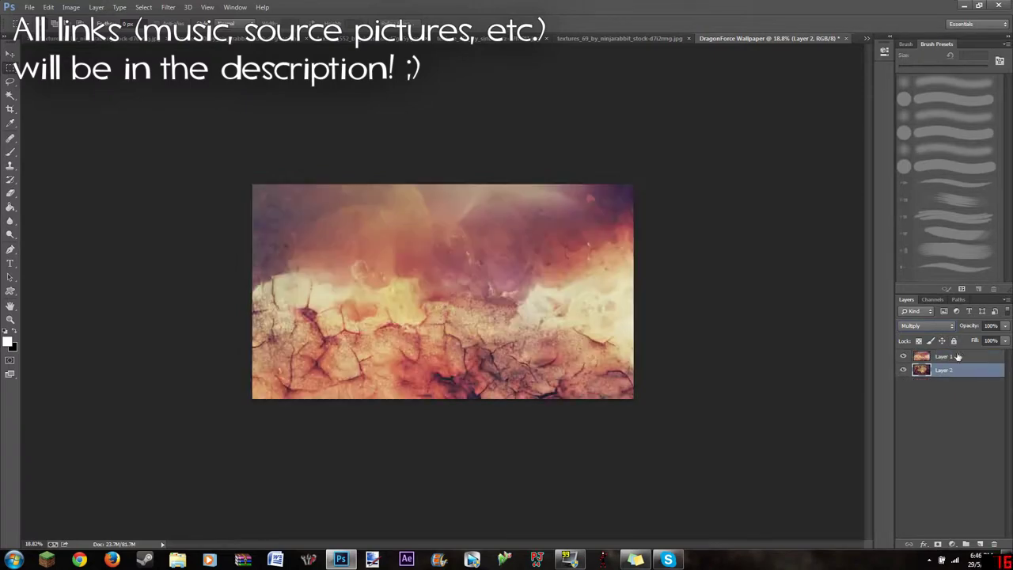
click(928, 325)
click(939, 190)
click(928, 325)
click(909, 87)
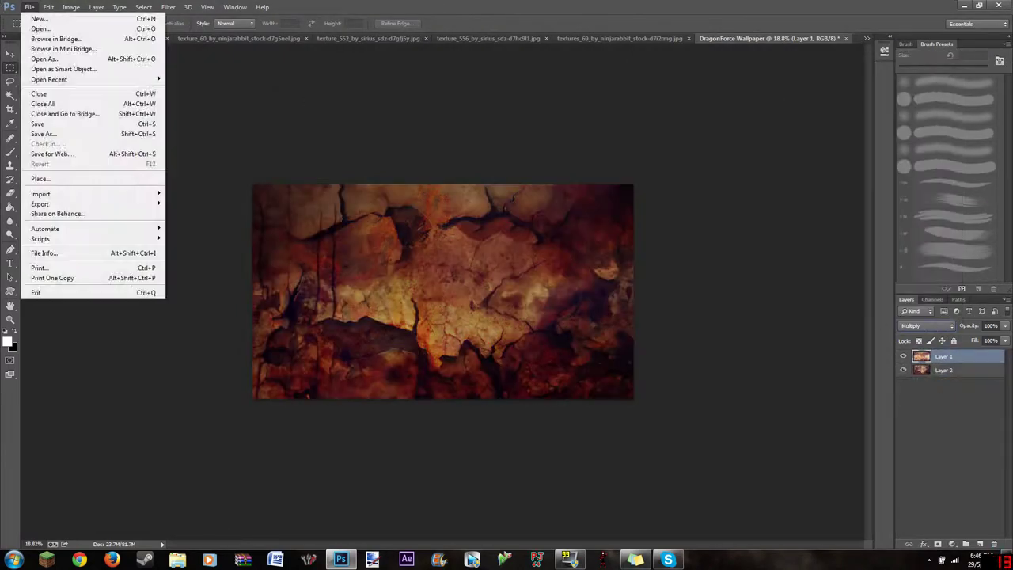
Copy another grunge texture into the wallpaper as Layer 3, scaled to cover the canvas.
click(944, 370)
click(867, 38)
click(795, 76)
key(ctrl+a)
key(ctrl+c)
click(768, 38)
key(ctrl+v)
key(ctrl+t)
drag(653, 434, 636, 402)
click(10, 54)
Try Multiply and lighter blend modes on Layer 3 and move it below Layer 1.
click(441, 206)
click(928, 325)
click(909, 87)
click(928, 325)
click(910, 182)
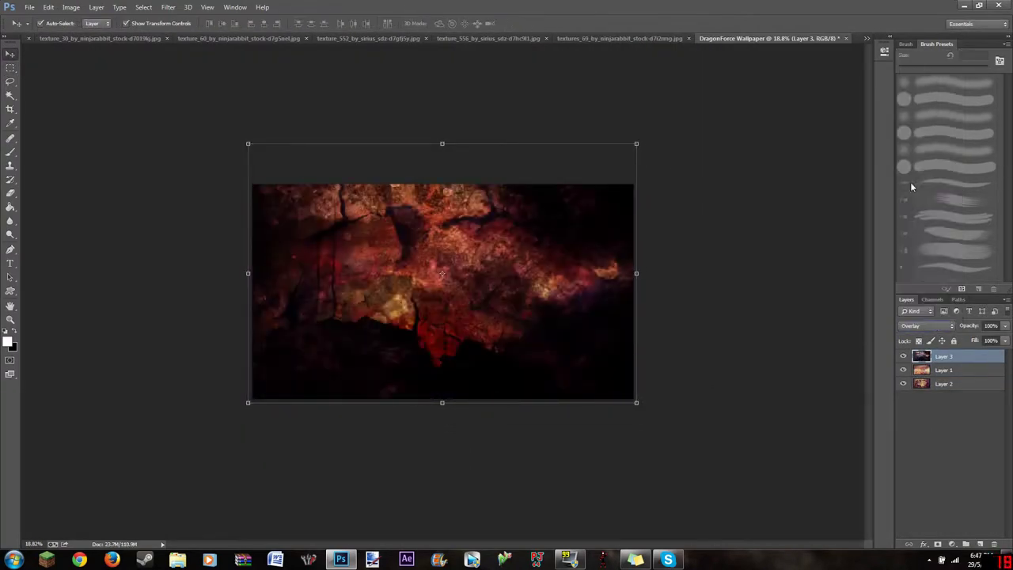
drag(984, 357, 981, 379)
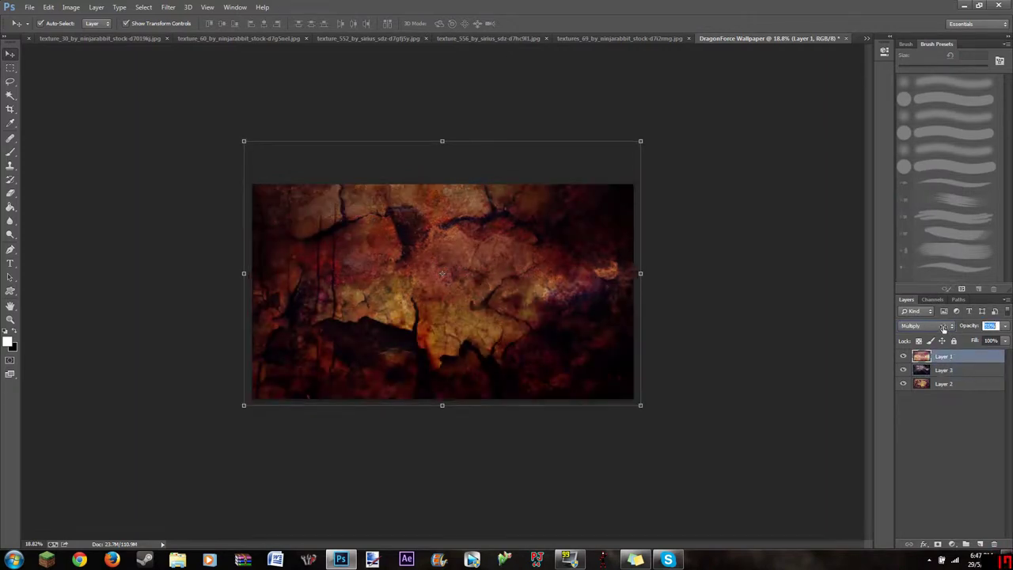
click(944, 325)
click(911, 199)
click(950, 384)
click(928, 325)
click(911, 214)
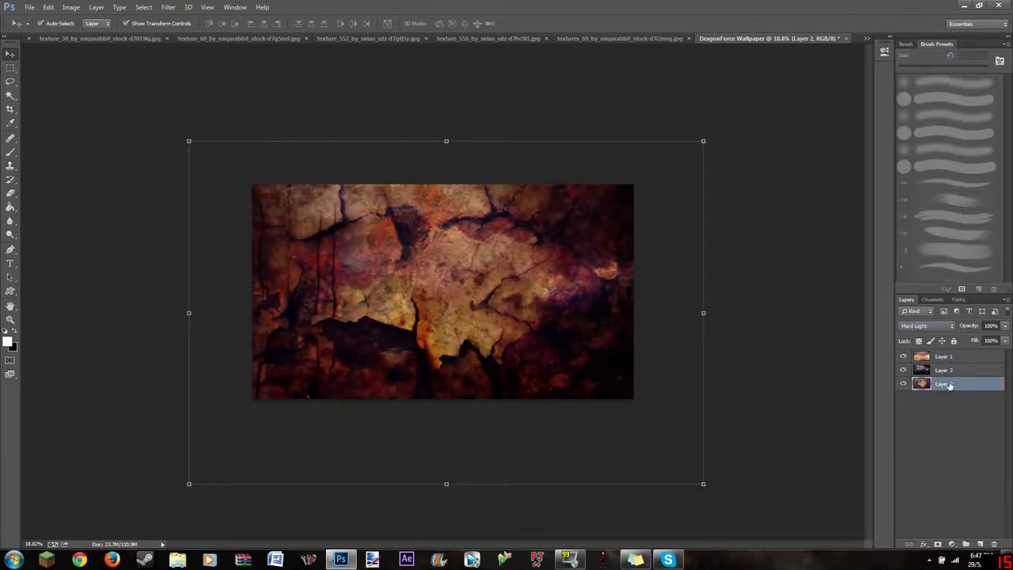
Move Layer 2 to the top of the stack and settle Layer 3 on Hard Light.
drag(950, 384, 950, 353)
click(944, 370)
click(944, 370)
click(928, 325)
click(919, 79)
key(Down)
key(Down)
key(Down)
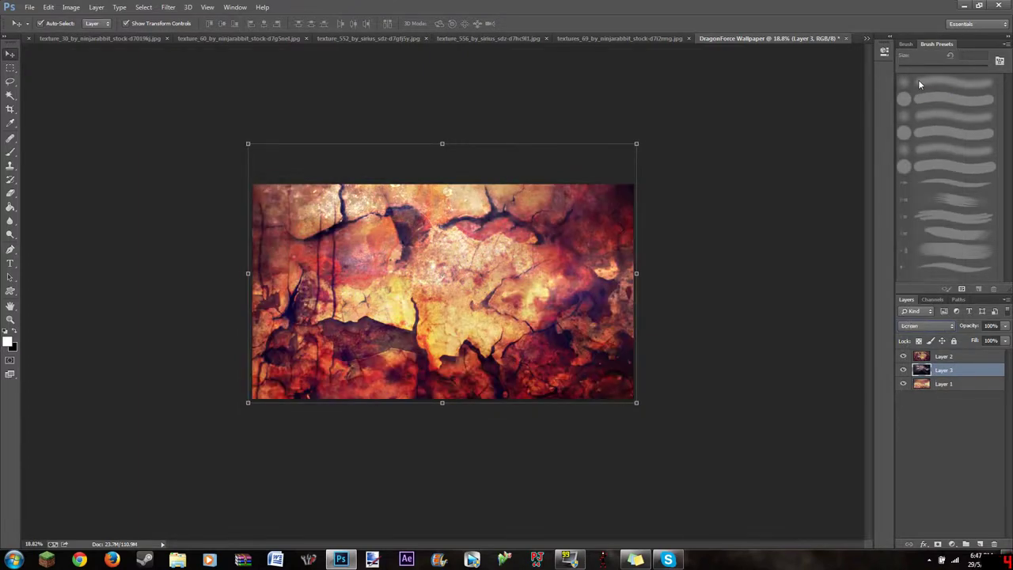
click(927, 326)
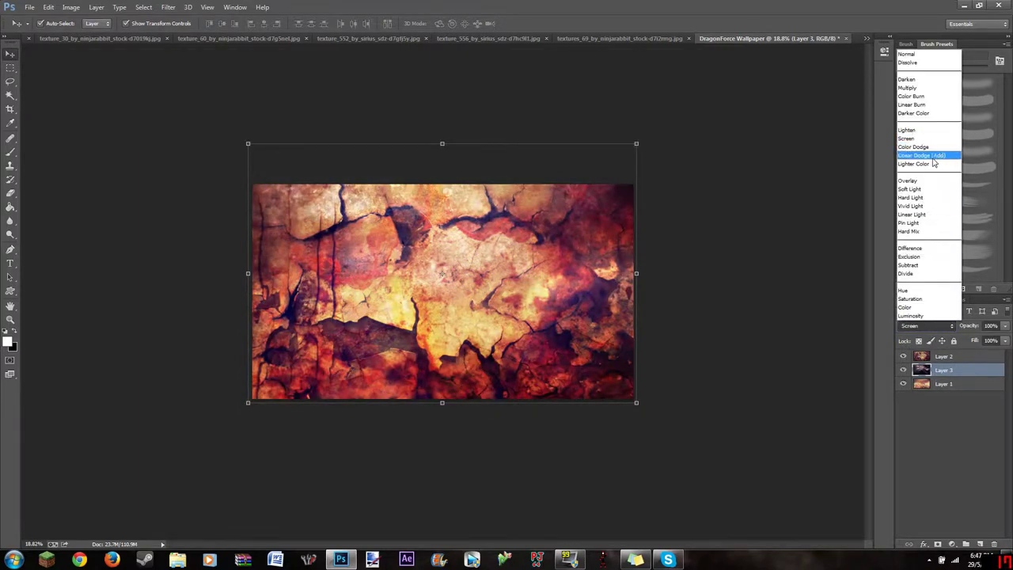
click(932, 158)
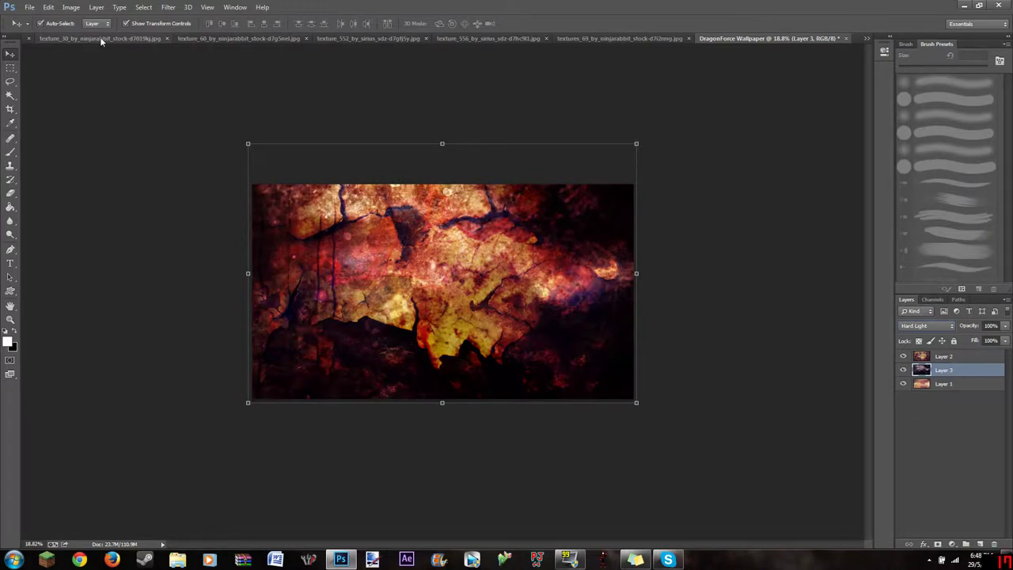
click(262, 38)
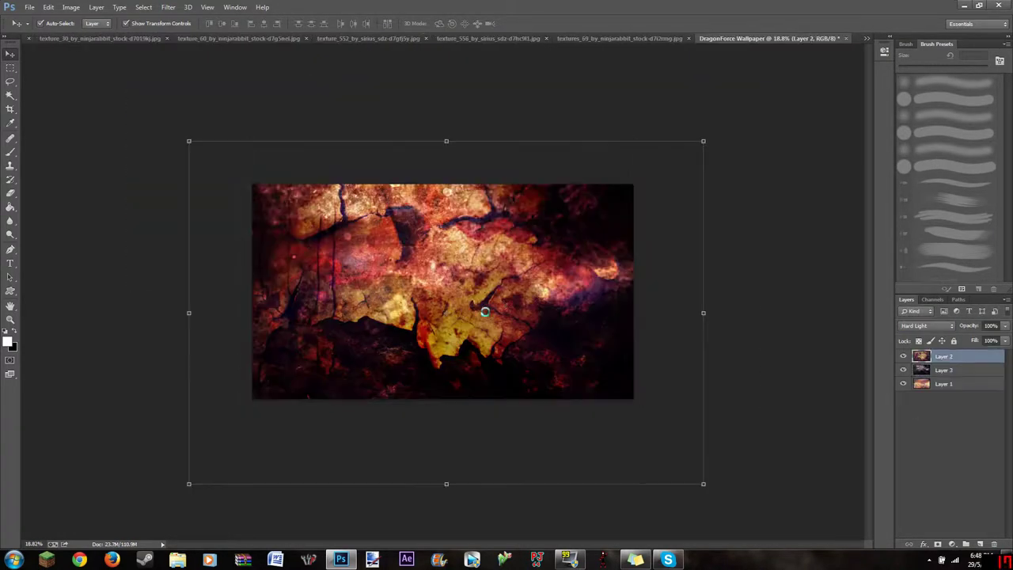
Add the smoky texture as Layer 4, scaled to fit, below Layer 2 in Linear Dodge.
drag(831, 41, 444, 293)
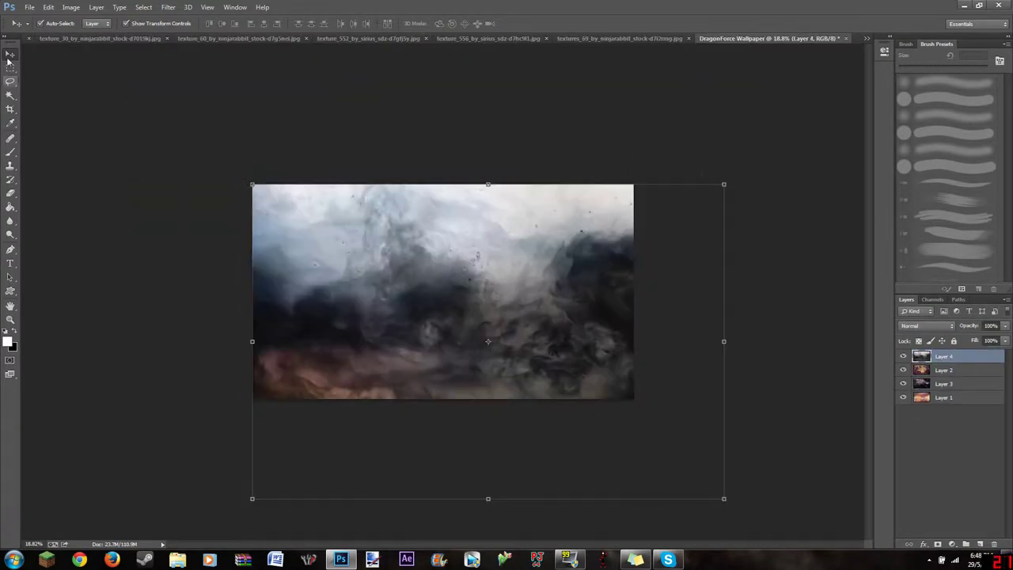
drag(723, 498, 638, 441)
key(Return)
click(928, 325)
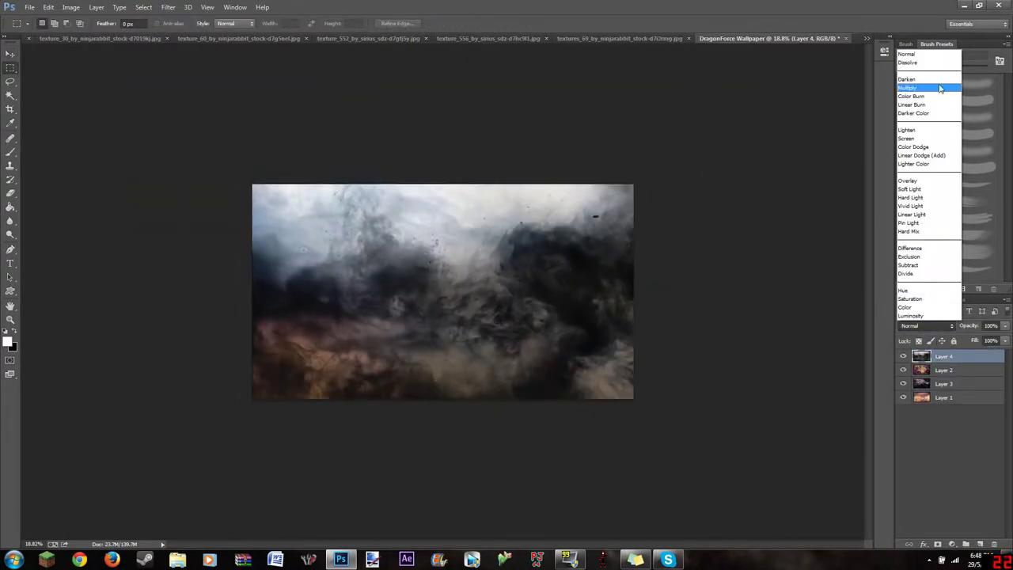
click(928, 88)
drag(966, 361, 958, 377)
click(928, 325)
click(919, 163)
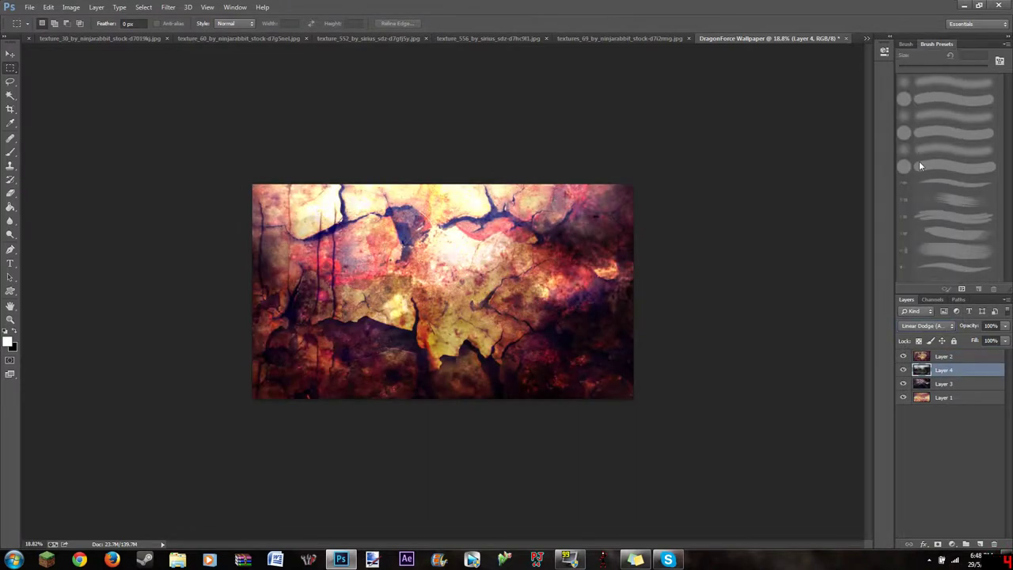
Set Layer 2 to Multiply at about 18% opacity just below Layer 3, then bring up the pink cloud texture.
click(943, 356)
drag(969, 325, 816, 330)
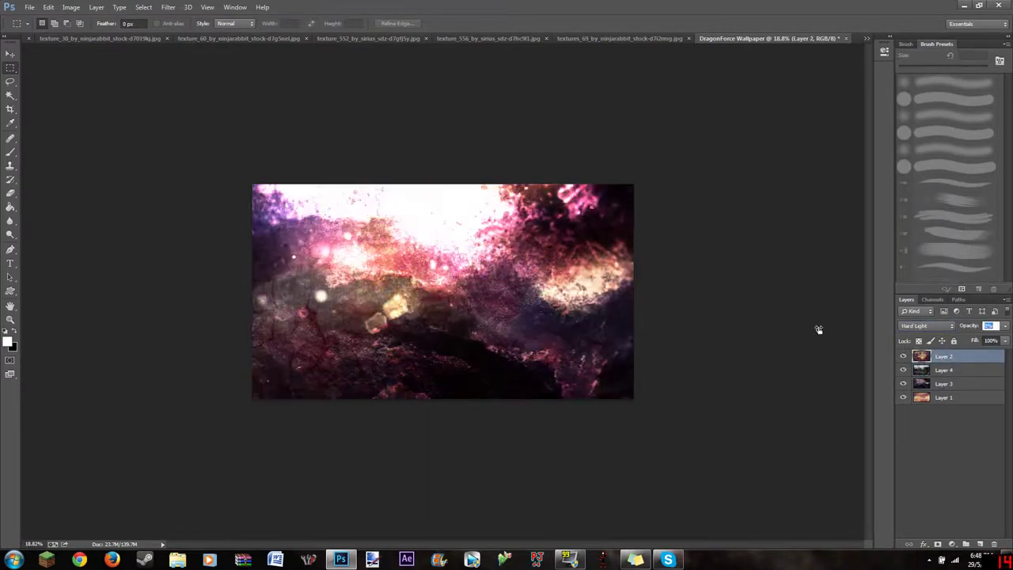
click(951, 327)
click(911, 95)
key(4)
key(4)
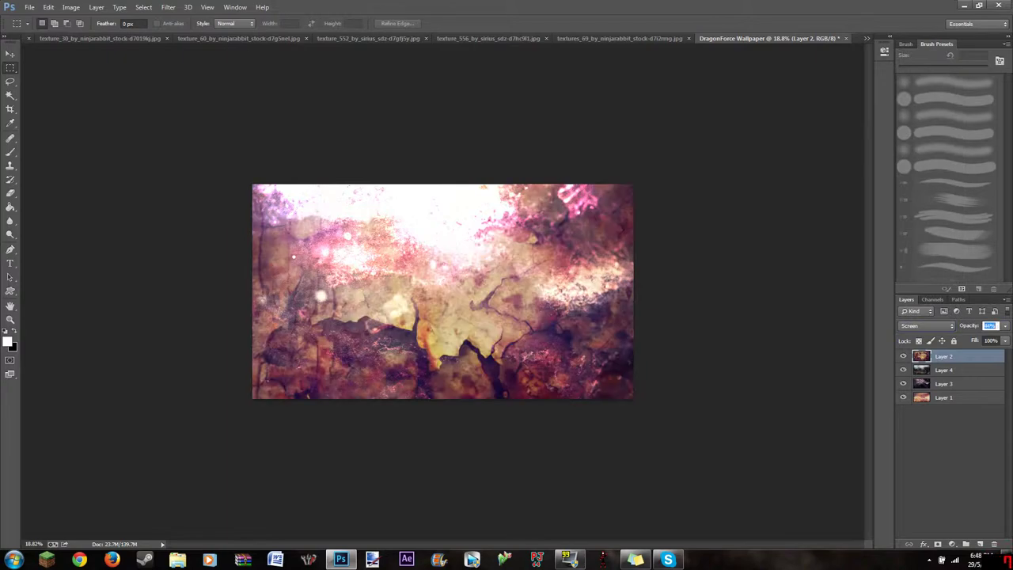
key(0)
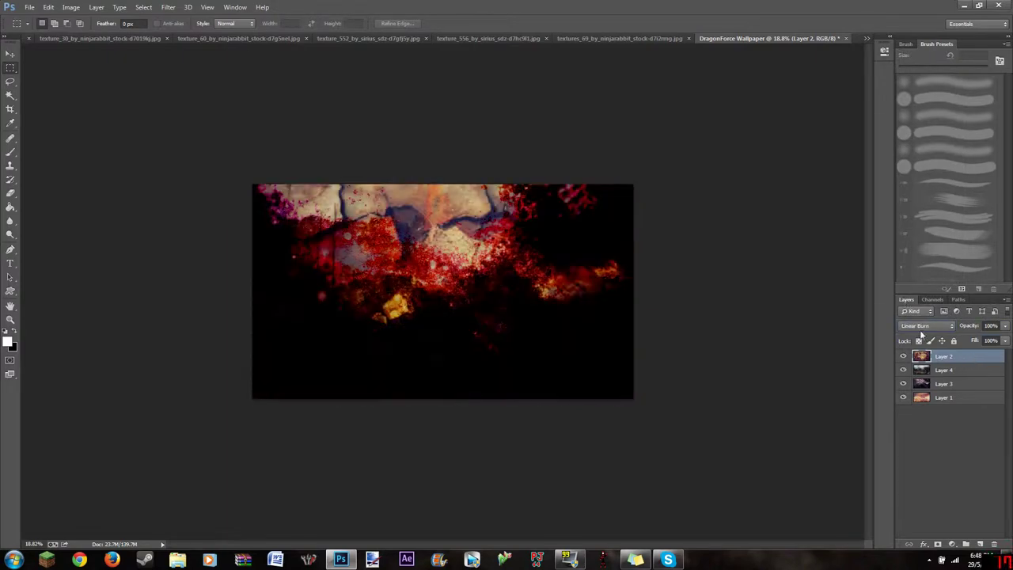
click(927, 325)
click(928, 105)
drag(967, 339, 739, 335)
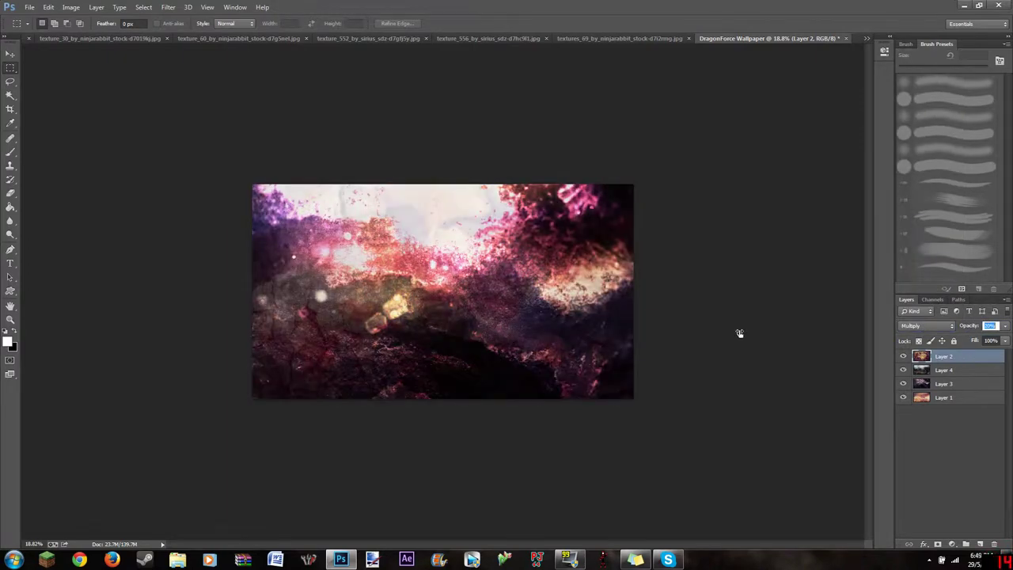
drag(956, 386, 961, 358)
click(237, 38)
click(489, 38)
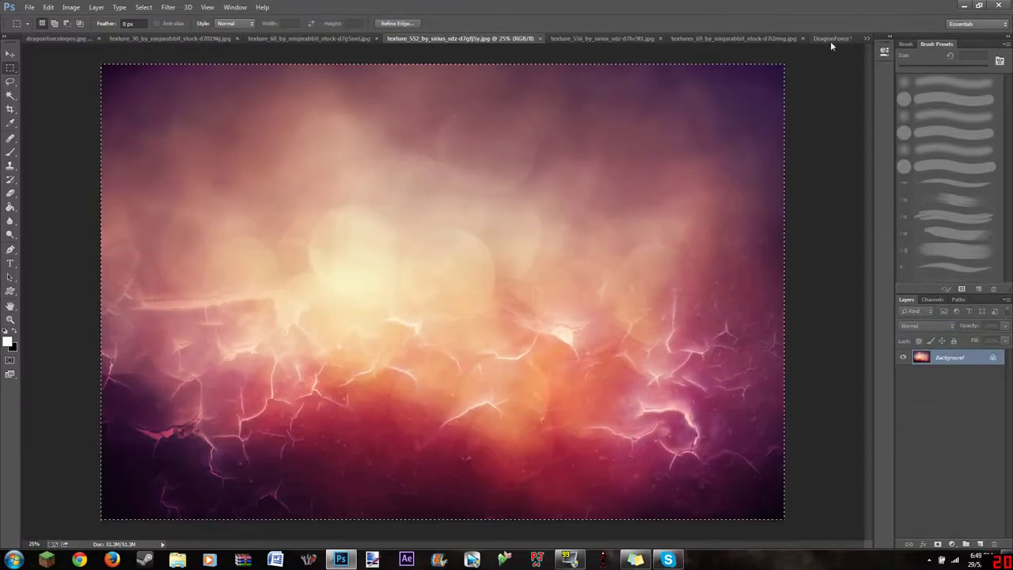
Bring the pink cloud texture in as Layer 5, shift it up-left and blend with Overlay.
key(v)
drag(443, 238, 479, 335)
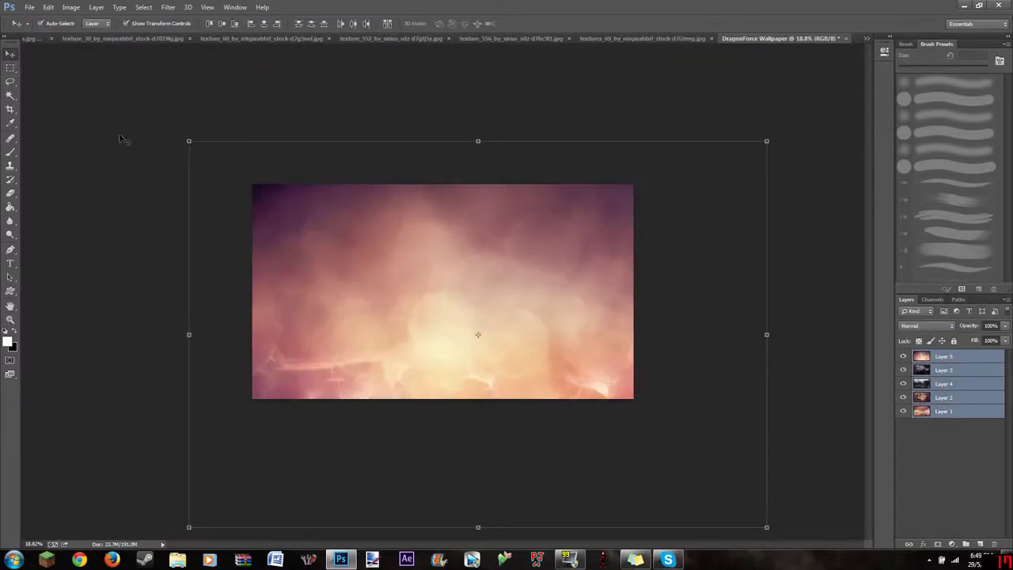
click(943, 356)
drag(522, 316, 483, 254)
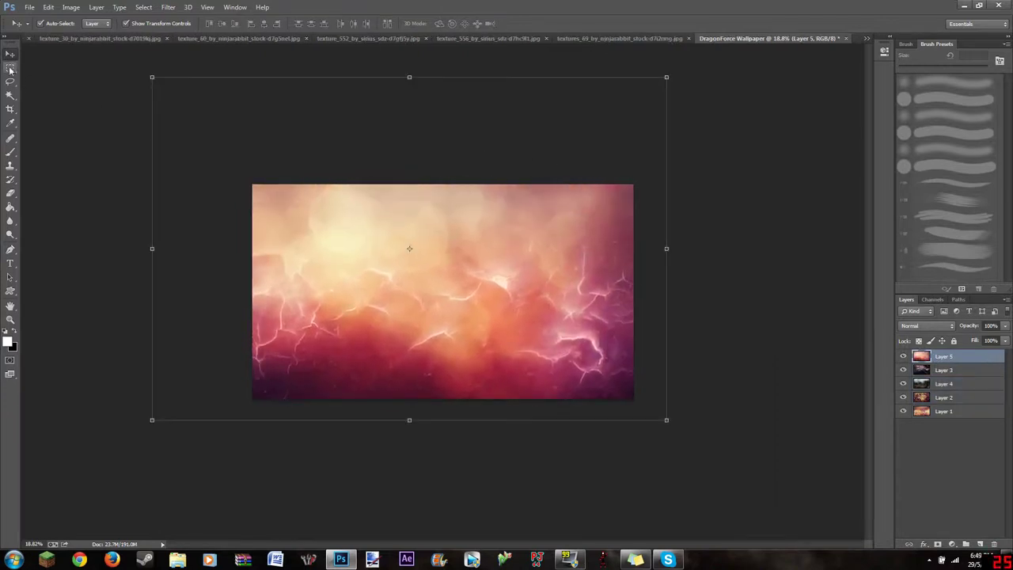
key(m)
click(926, 326)
click(918, 181)
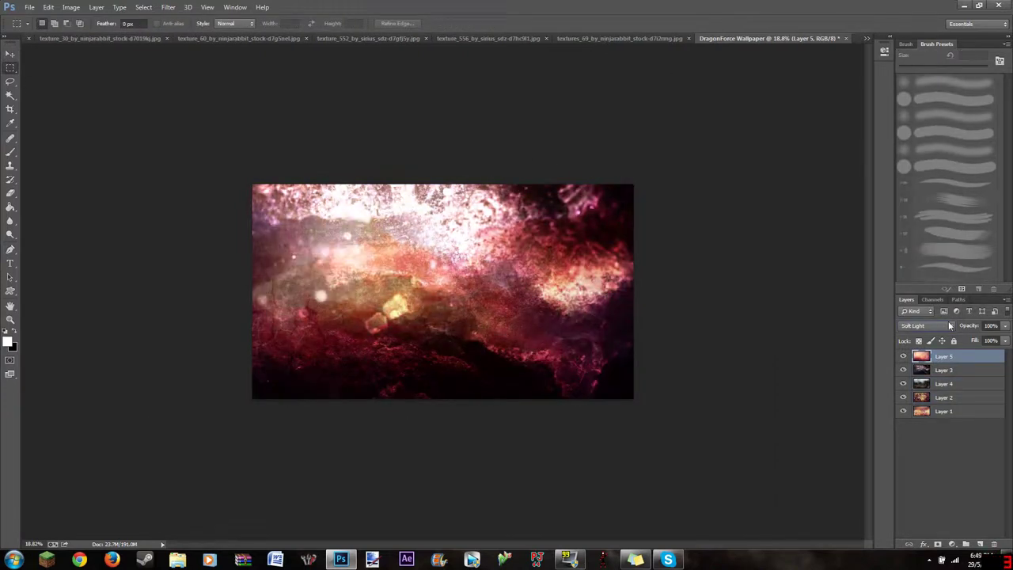
scroll(950, 326, up, 2)
scroll(950, 326, down, 1)
Paste the purple veined texture as Layer 6, rotated and scaled over the canvas.
click(450, 38)
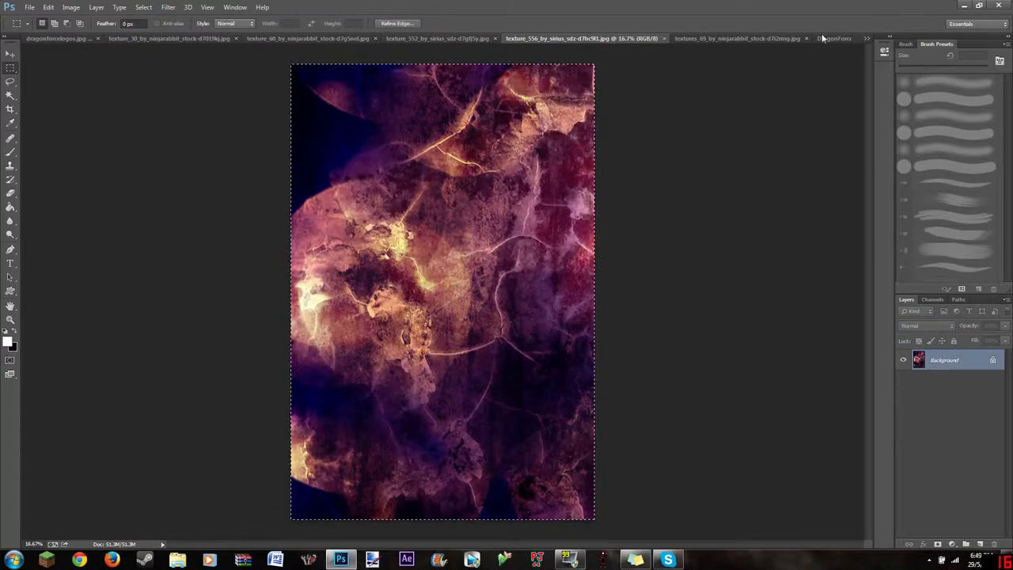
key(ctrl+a)
key(ctrl+c)
click(766, 38)
key(ctrl+v)
drag(443, 317, 622, 294)
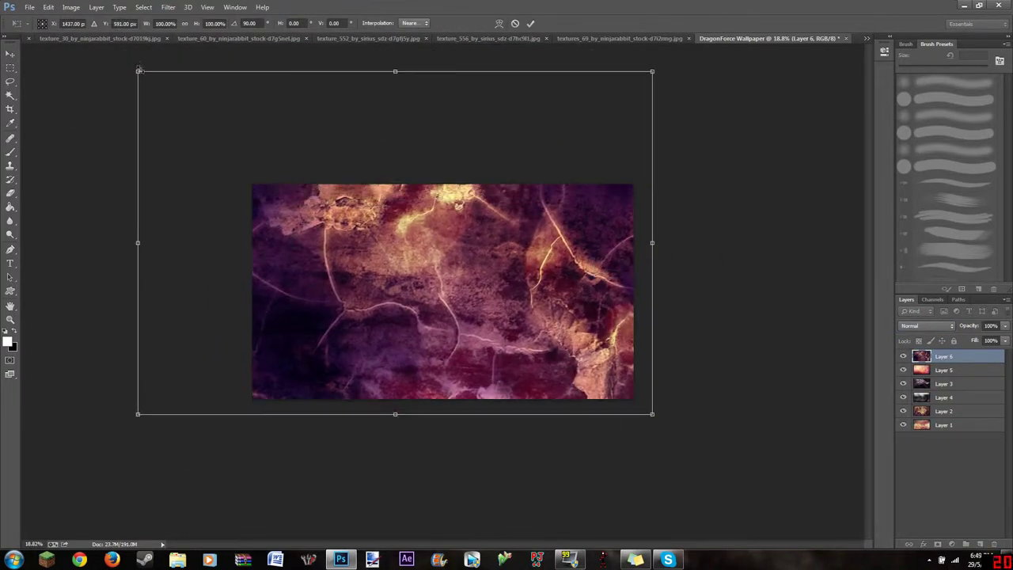
drag(137, 68, 239, 140)
key(Return)
Desaturate Layer 6 with Hue/Saturation -100, try Overlay and Linear Dodge, and reorder it with Layer 4.
click(71, 7)
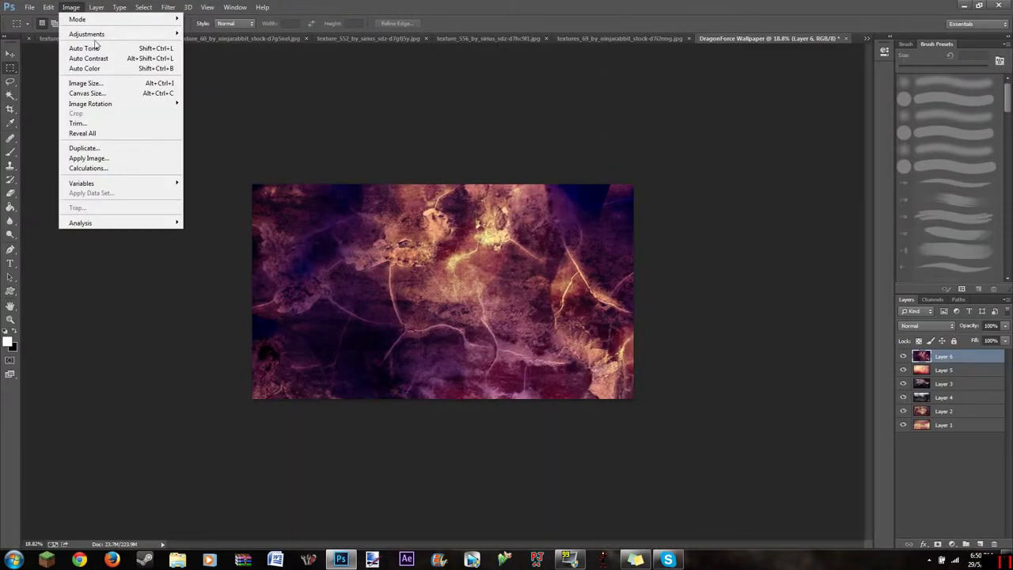
click(221, 91)
drag(194, 185, 143, 185)
key(Return)
click(928, 326)
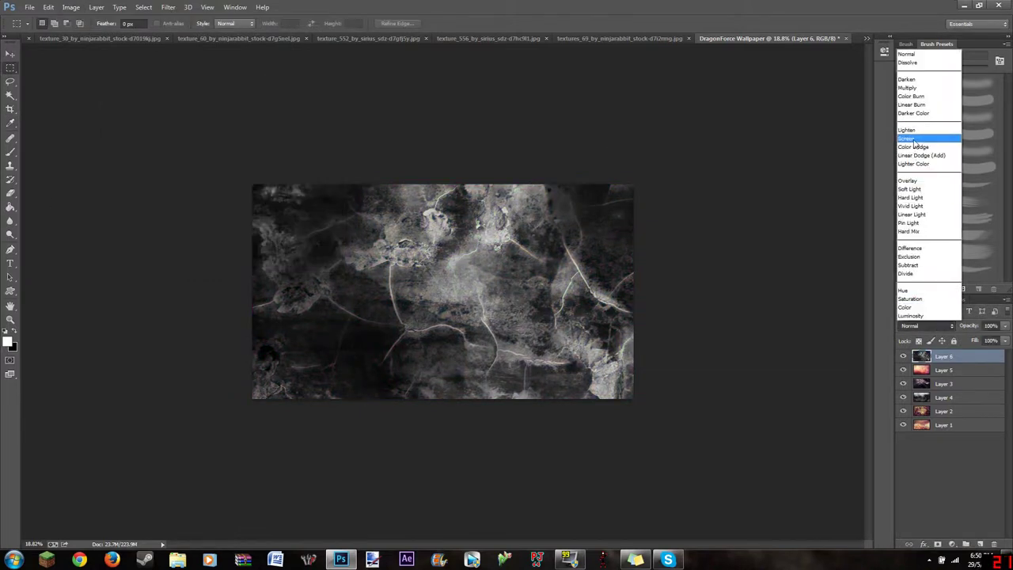
click(919, 168)
click(928, 325)
click(930, 161)
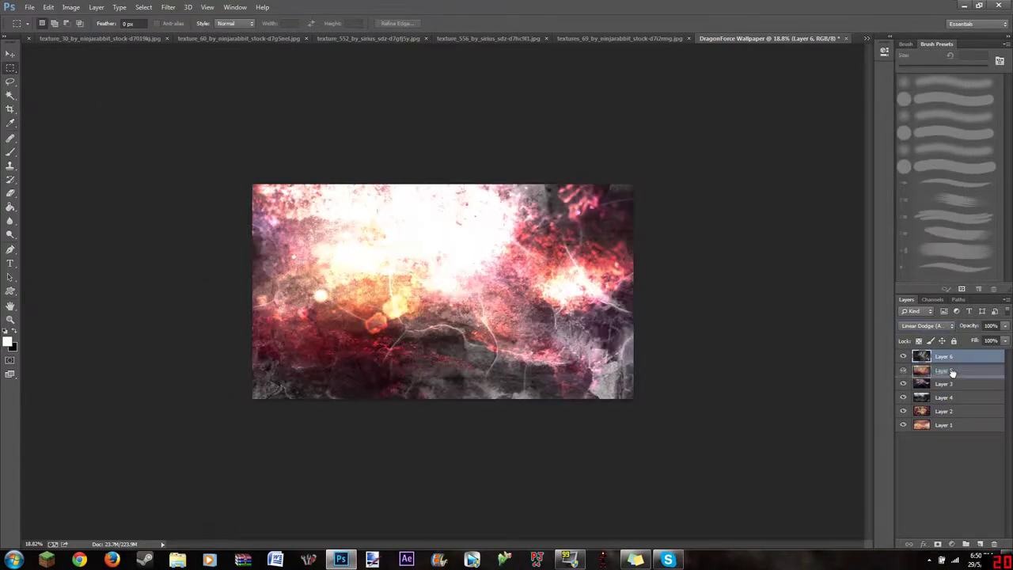
drag(944, 384, 943, 366)
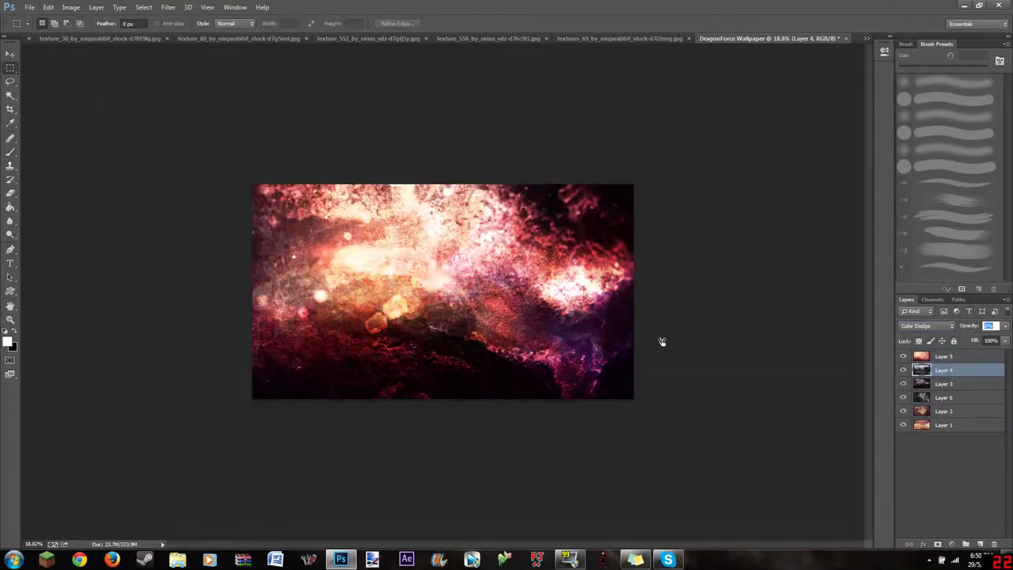
Cycle Layer 6's blend modes and settle it on Multiply.
click(943, 356)
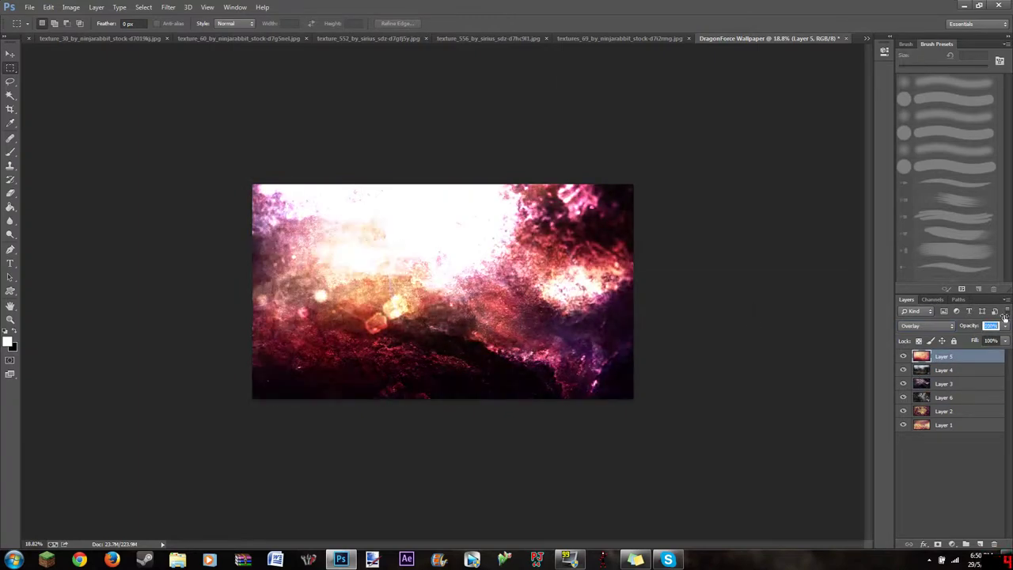
key(alt+bracketleft)
click(944, 398)
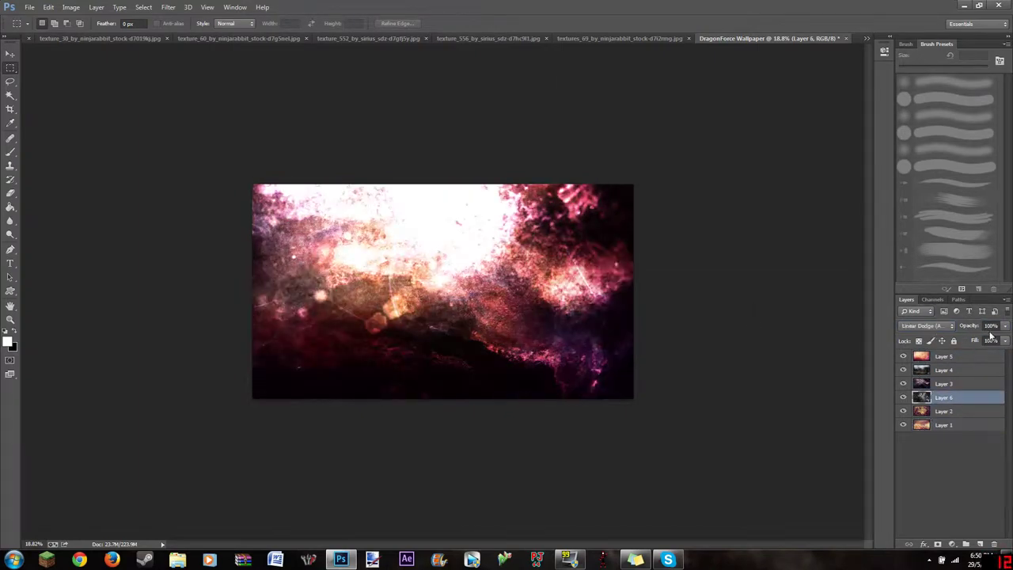
key(shift+minus)
key(shift+minus)
key(shift+minus)
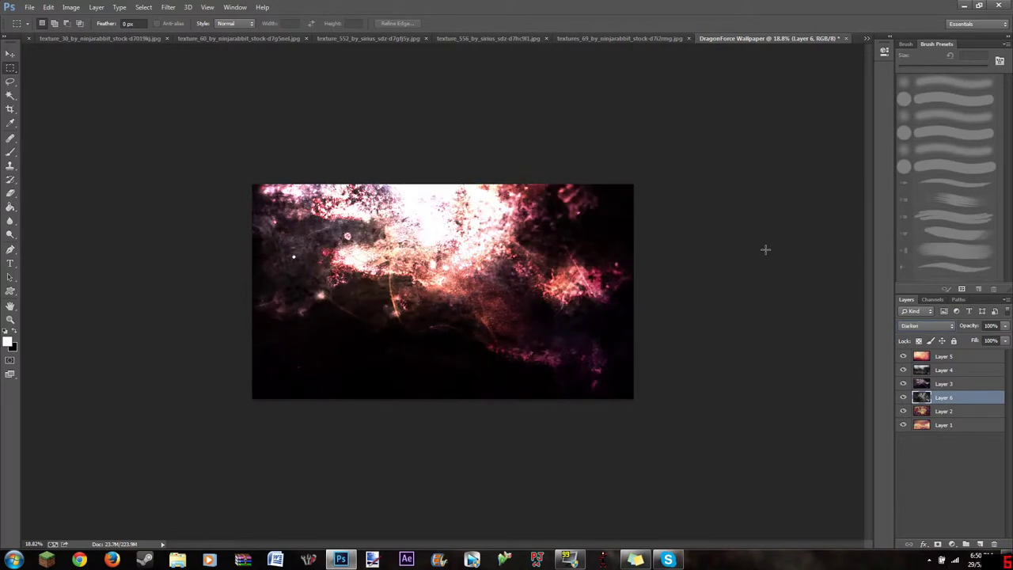
key(shift+minus)
key(shift+minus)
key(shift+plus)
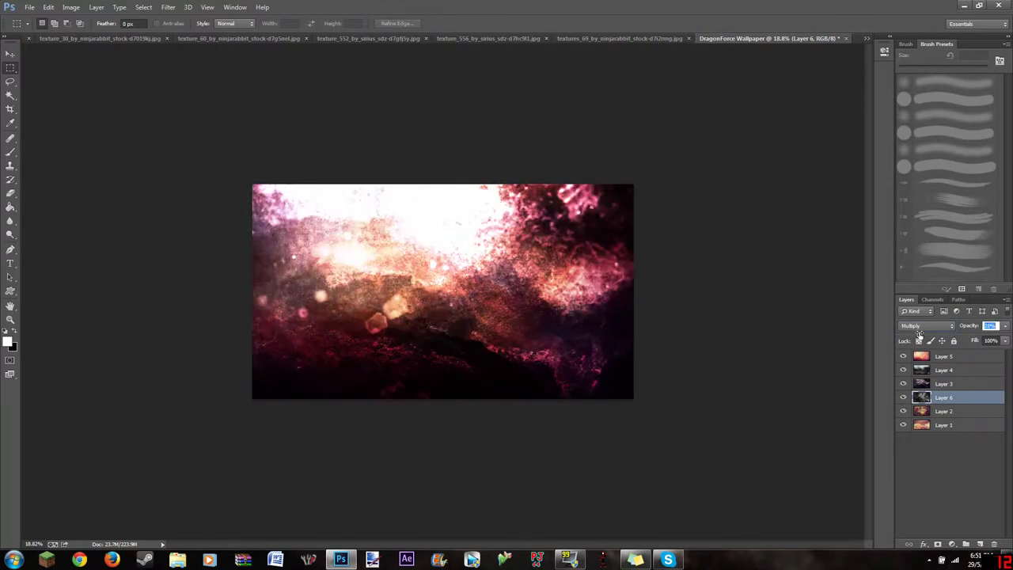
Copy the whole texture_69 image and return to the wallpaper document.
click(574, 39)
key(ctrl+a)
key(ctrl+c)
click(791, 38)
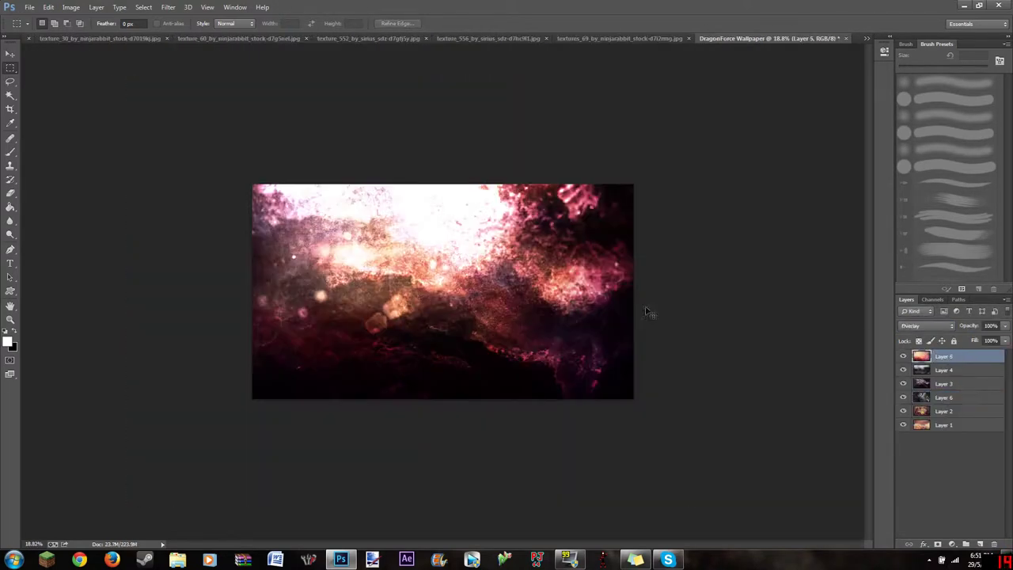
Paste texture_69 as Layer 7 aligned top-left, in Soft Light, just above Layer 1.
key(ctrl+v)
drag(554, 352, 293, 228)
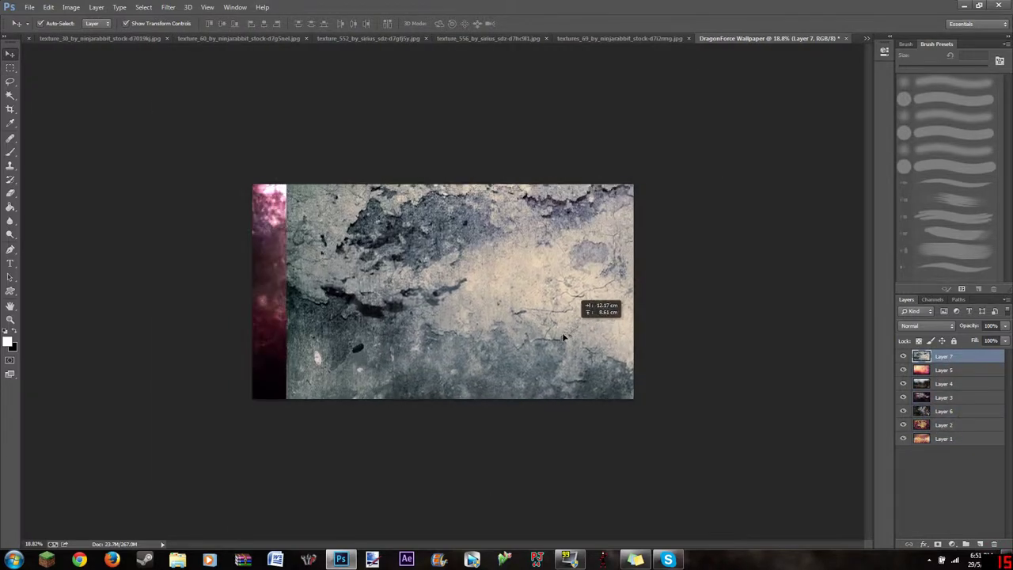
click(928, 326)
click(909, 139)
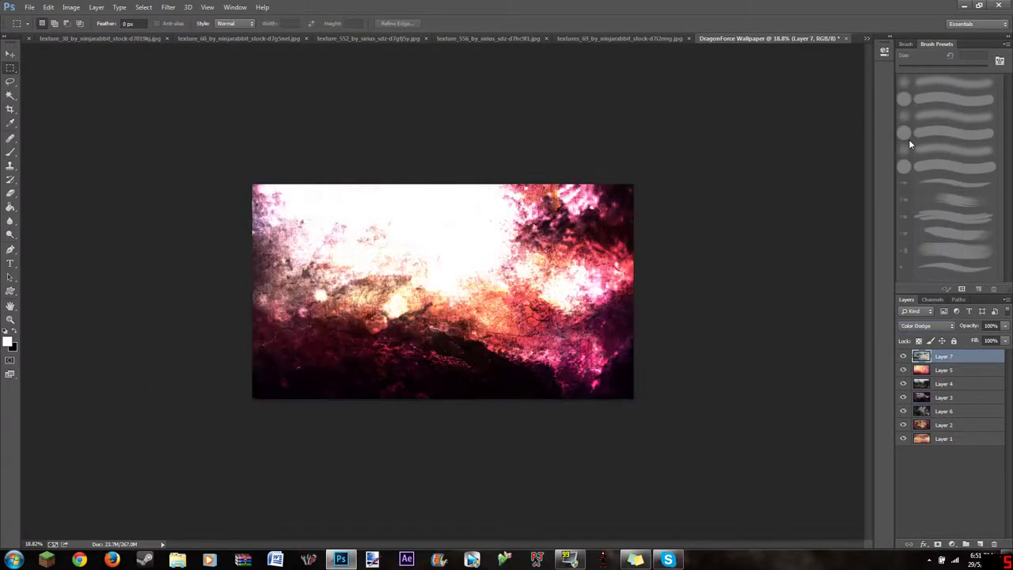
click(926, 326)
click(925, 188)
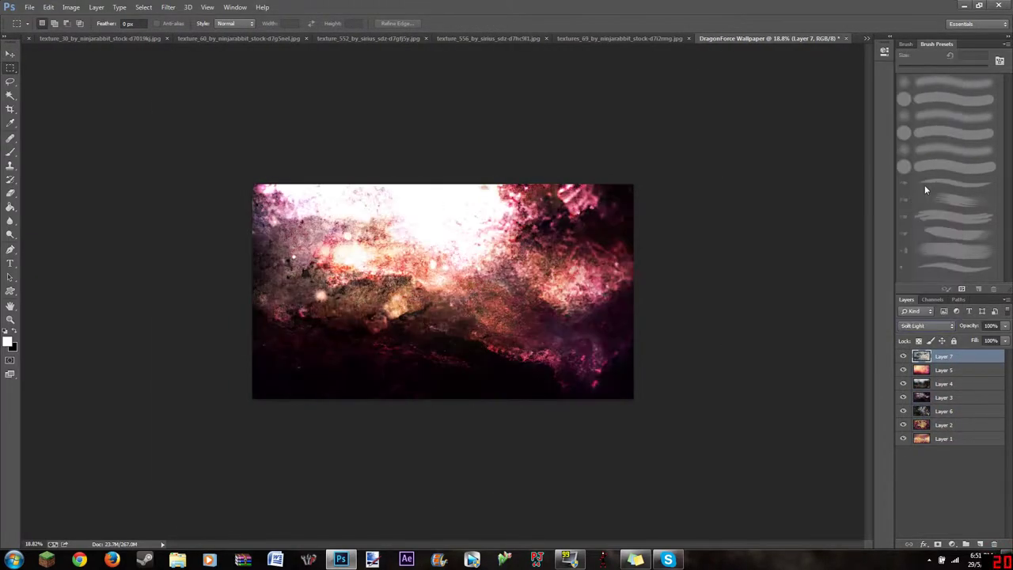
drag(940, 397, 925, 434)
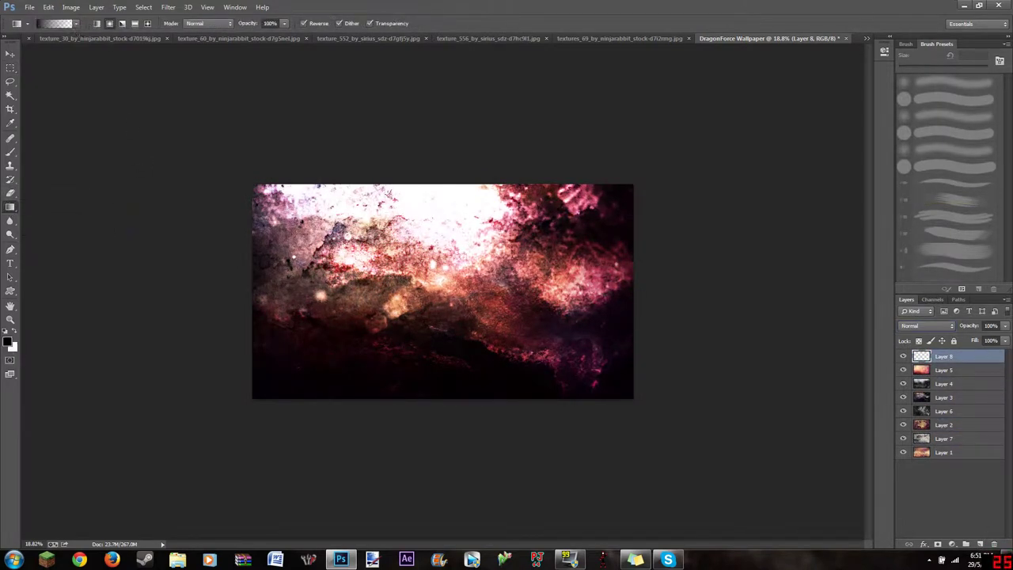
Lay a darkening gradient across the image and group all layers as BG.
drag(518, 246, 837, 57)
key(ctrl+z)
drag(518, 245, 794, 95)
click(966, 544)
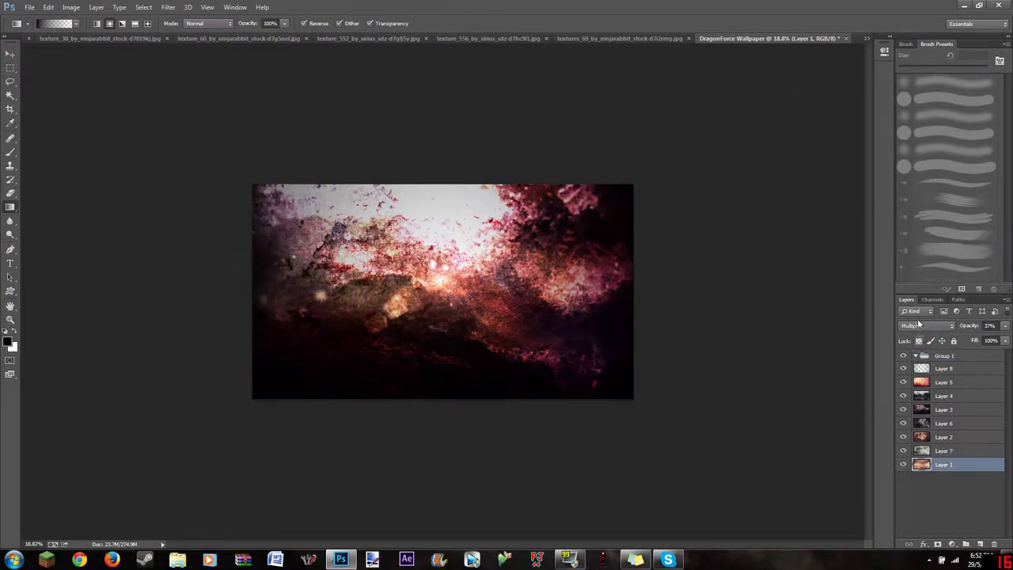
double_click(945, 355)
text(BG)
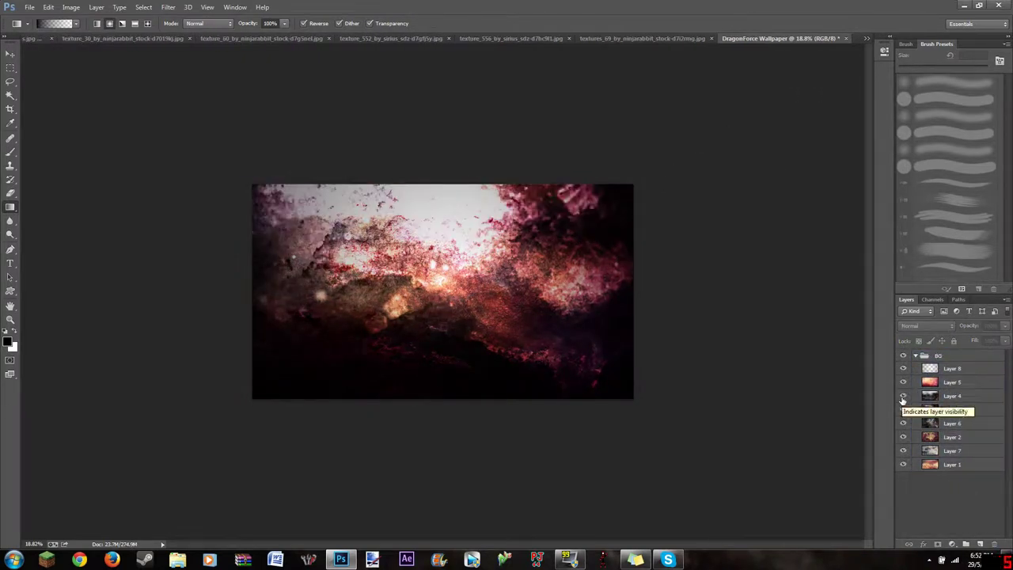
Set Layer 4 to Linear Dodge (Add) and reduce its saturation to -67 with darker lightness.
click(966, 398)
click(928, 325)
click(936, 162)
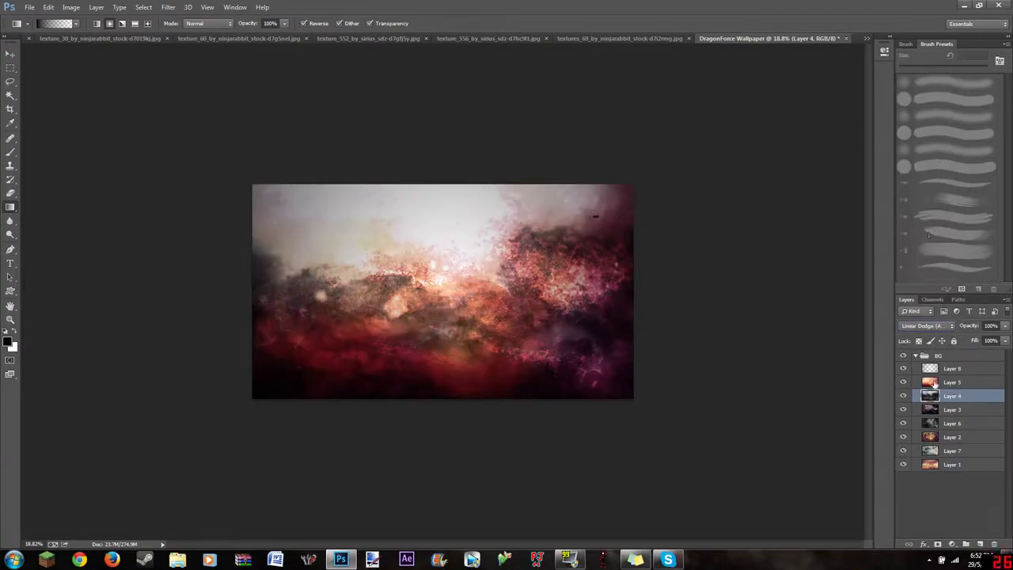
key(ctrl+u)
mouse_move(143, 186)
mouse_down()
mouse_move(189, 186)
mouse_move(181, 215)
mouse_move(219, 214)
mouse_move(163, 225)
mouse_up()
click(163, 183)
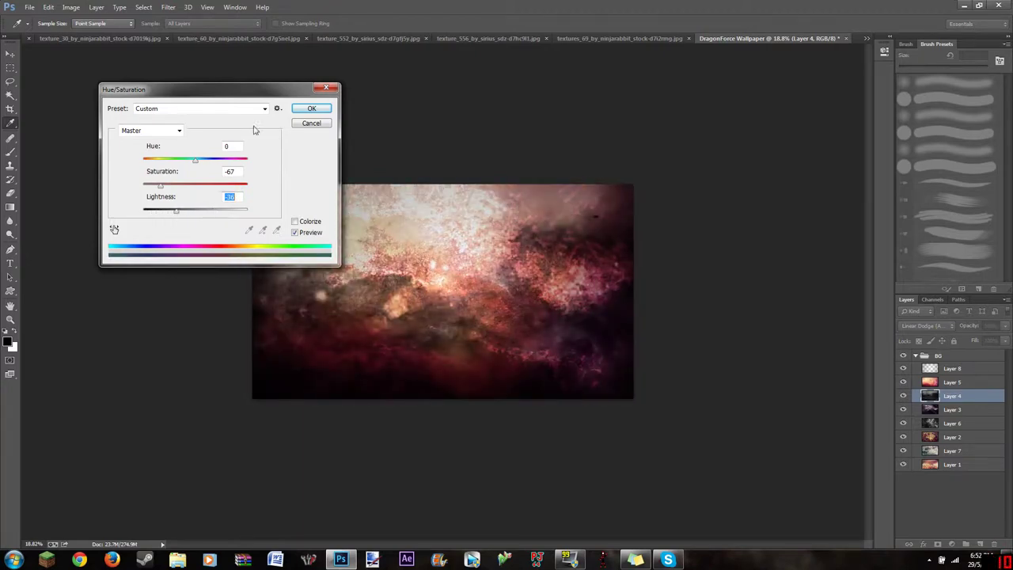
key(Return)
key(g)
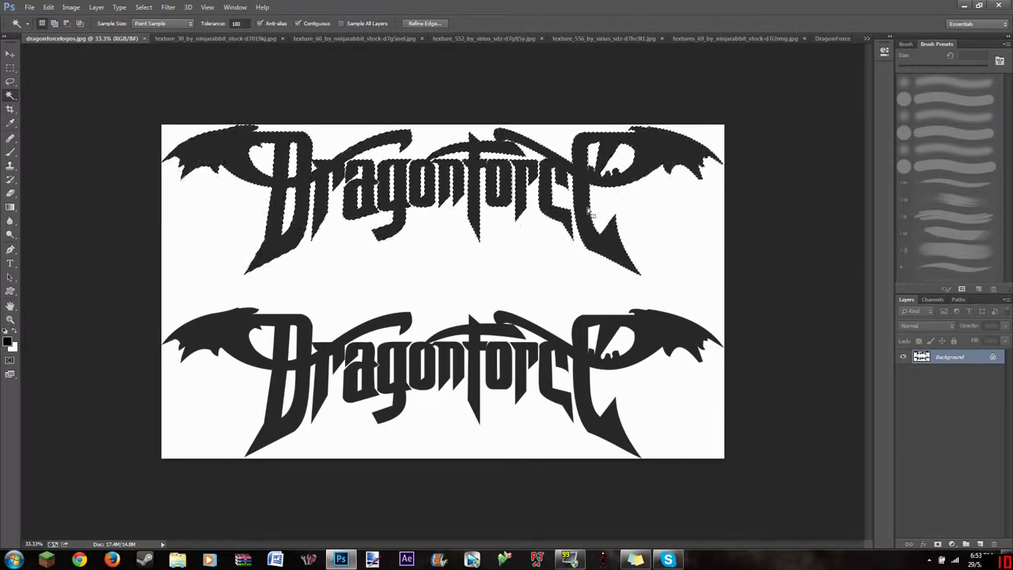
Copy the DragonForce logo, paste it into the wallpaper and zoom in on it.
key(ctrl+c)
key(ctrl+shift+Tab)
key(ctrl+v)
scroll(470, 295, up, 5)
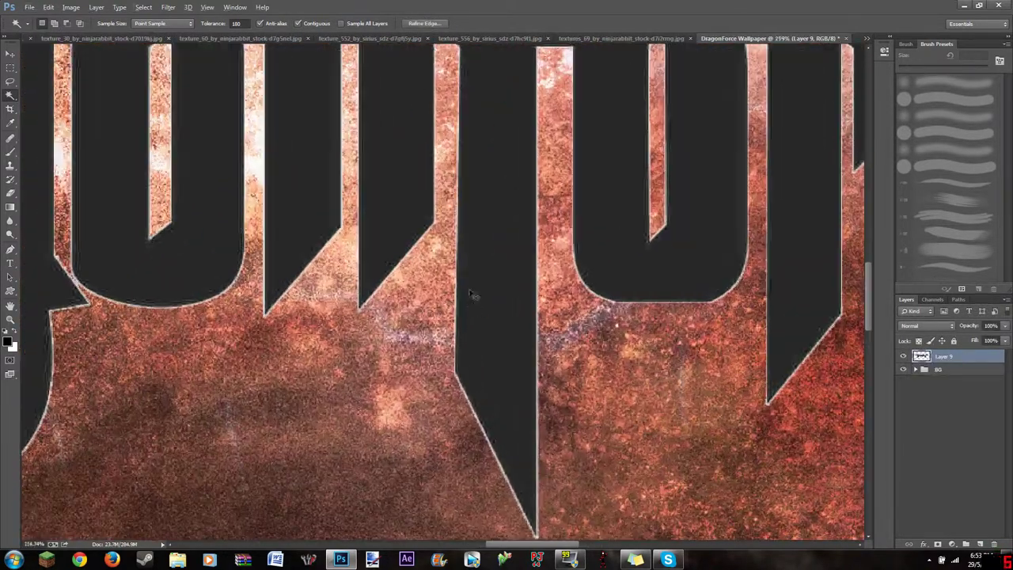
Turn the pasted logo solid black with Brightness -100 and Contrast 100.
click(71, 10)
click(227, 36)
drag(282, 80, 229, 80)
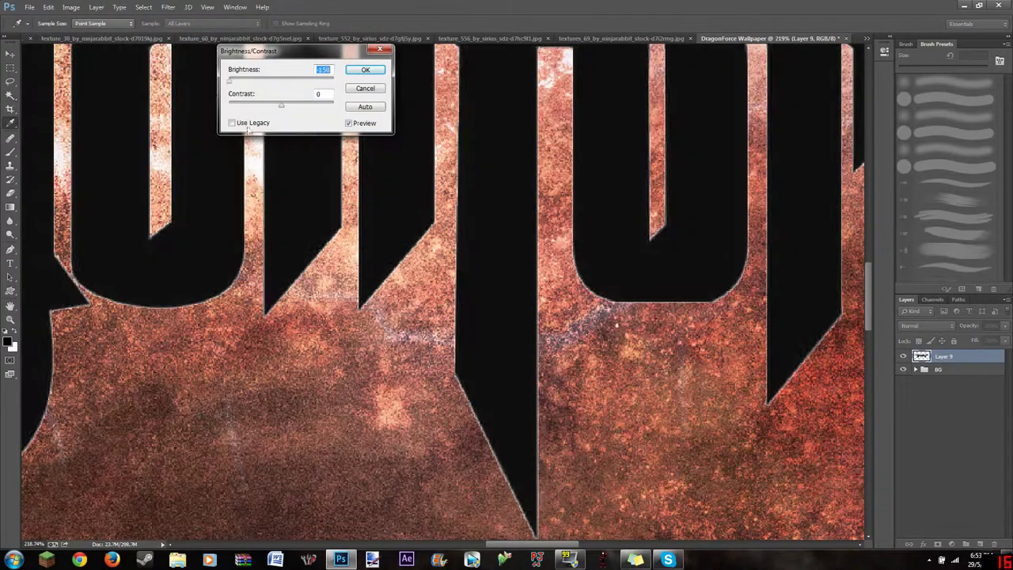
key(Tab)
text(100)
key(Return)
Magic Wand the black logo and Refine Edge it, outputting to a new layer (Layer 9 copy).
key(w)
scroll(539, 178, down, 4)
scroll(77, 122, down, 2)
click(103, 130)
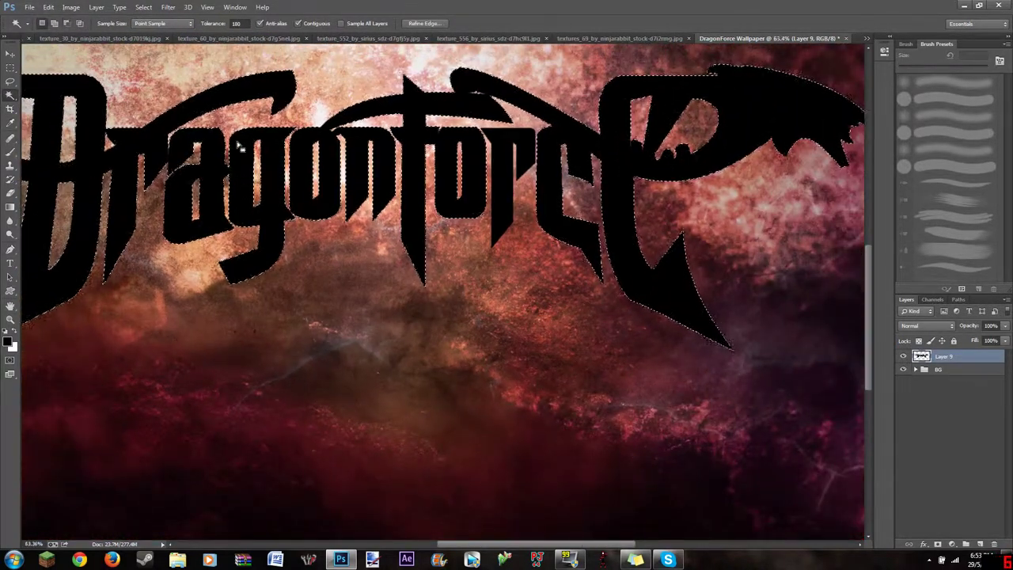
scroll(498, 184, down, 2)
scroll(498, 184, up, 3)
scroll(345, 90, up, 3)
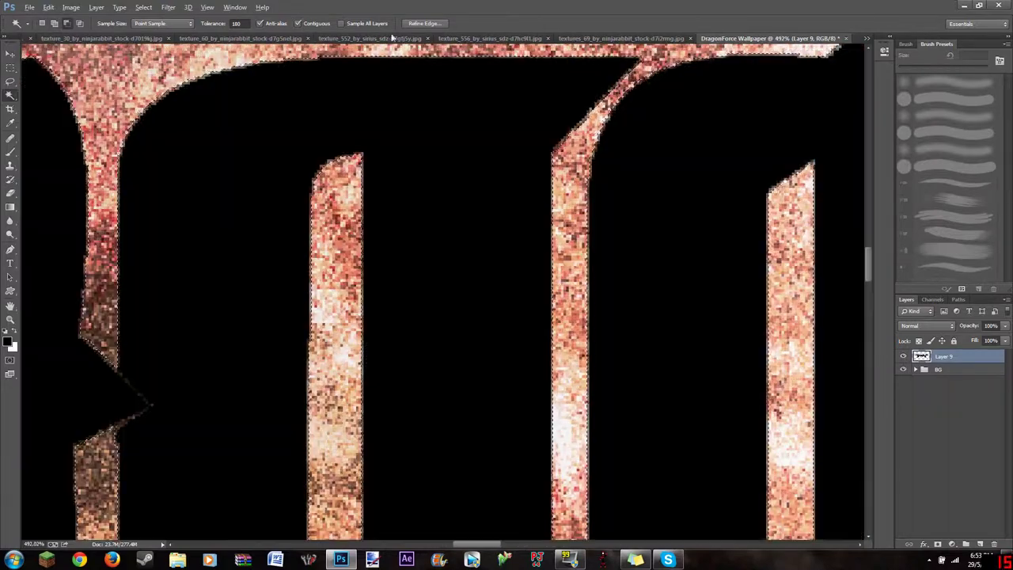
key(ctrl+alt+r)
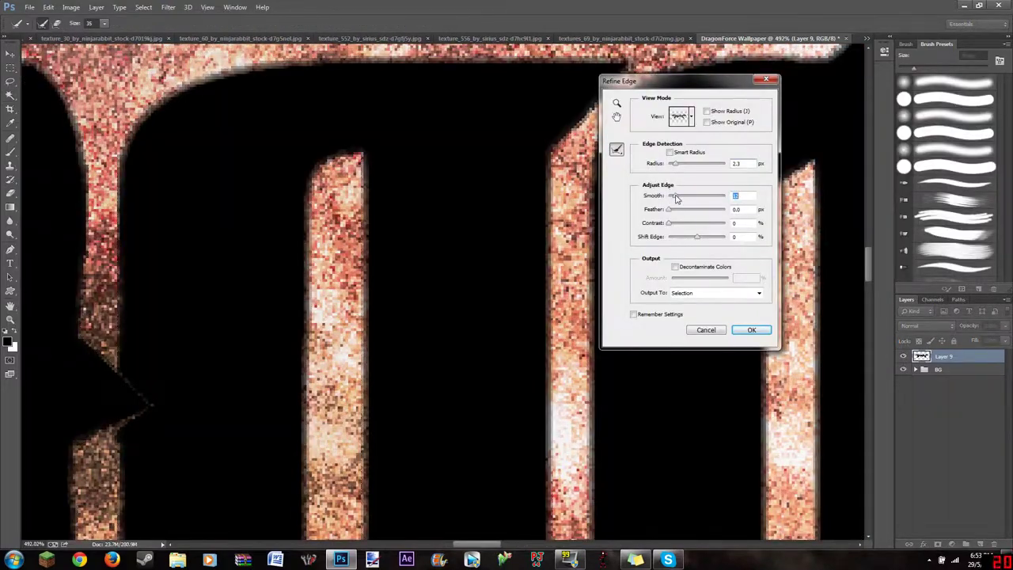
click(749, 330)
right_click(956, 401)
click(836, 161)
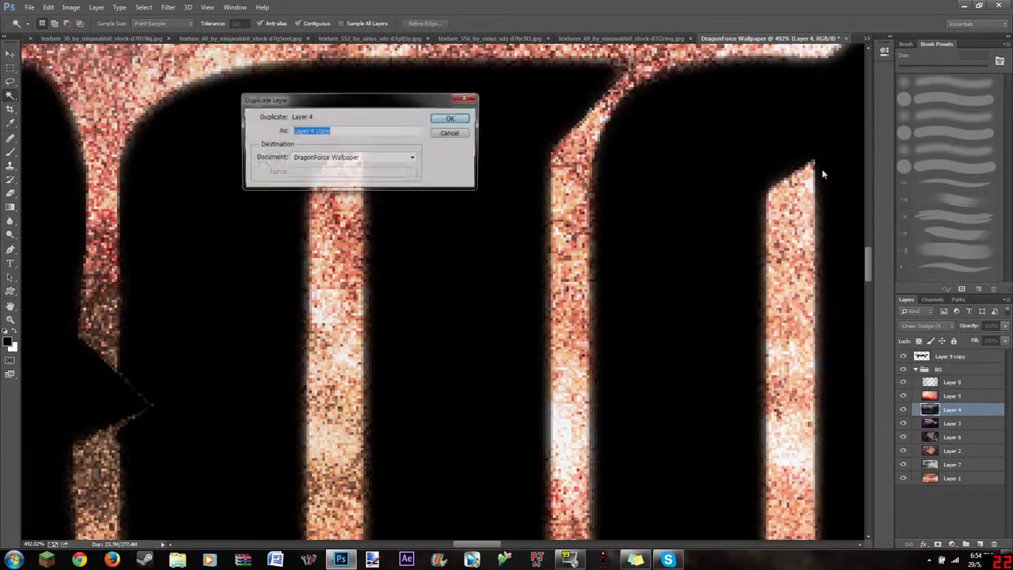
Duplicate Layer 4, rotate the copy 180° and move it up over the logo.
key(Return)
scroll(667, 327, down, 3)
key(ctrl+0)
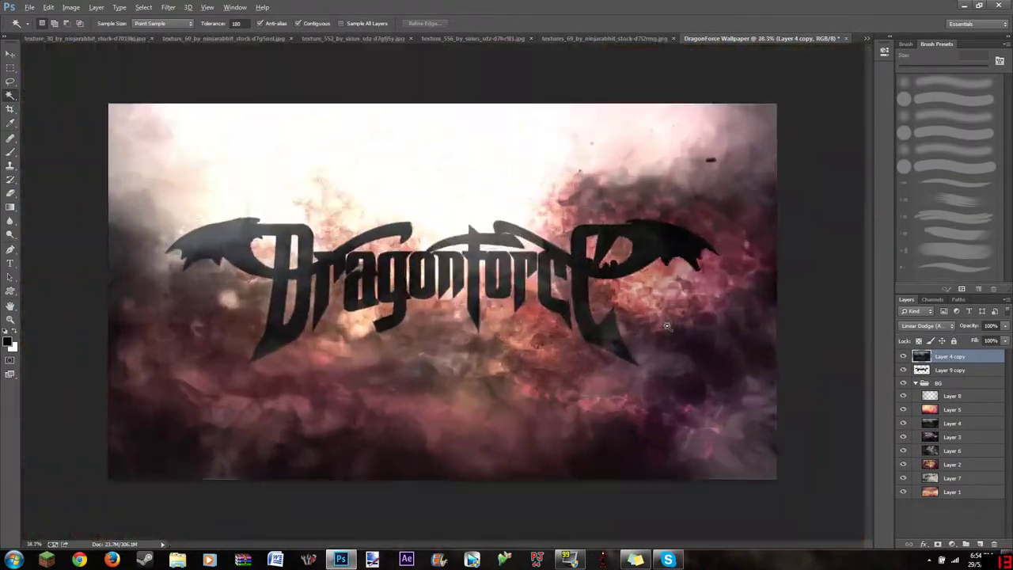
key(ctrl+t)
key(ctrl+0)
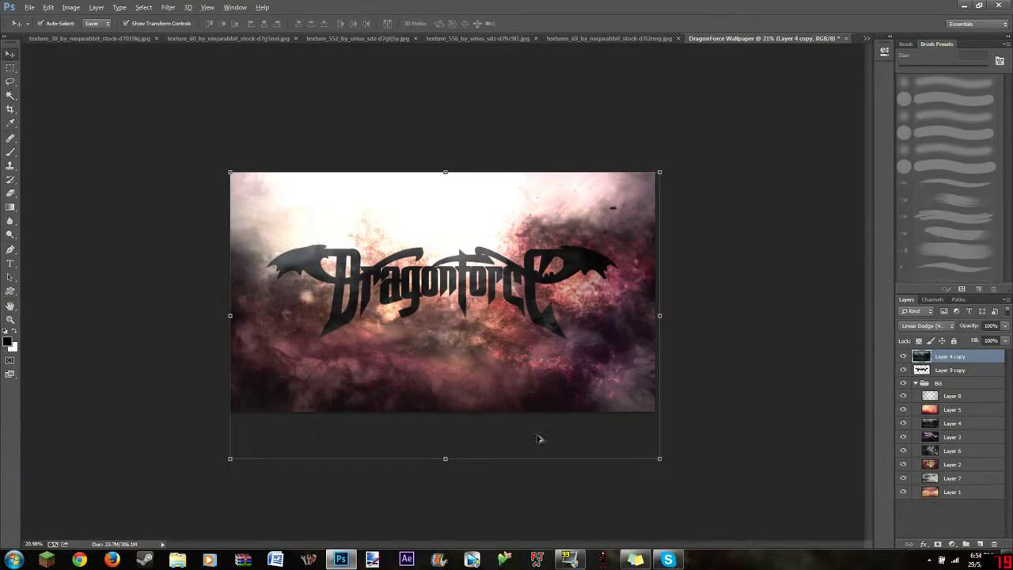
drag(547, 471, 269, 162)
drag(435, 438, 435, 402)
key(m)
key(Return)
Set Layer 4 copy's blend mode to Linear Dodge (Add) at 100% opacity.
click(923, 357)
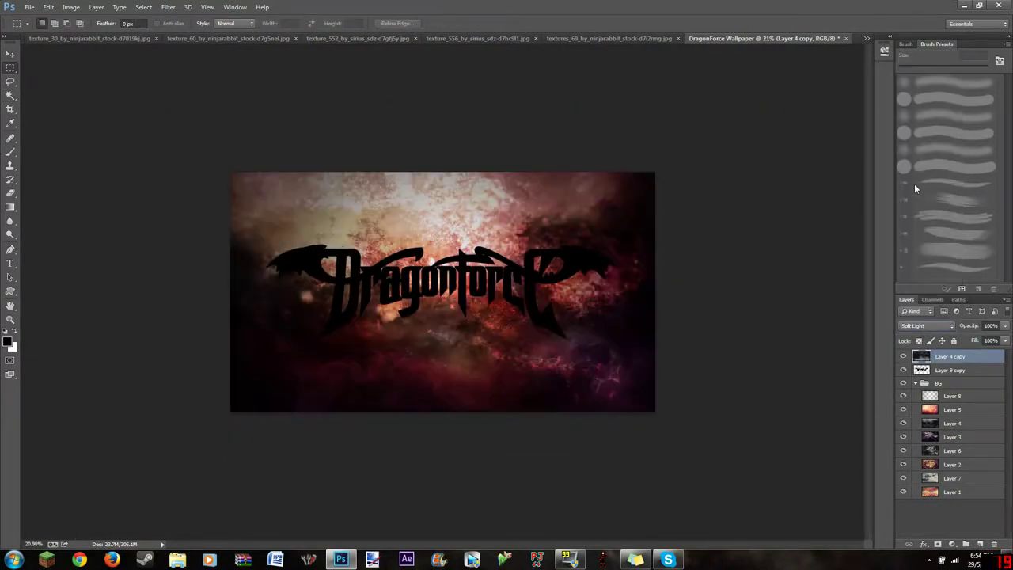
key(shift+plus)
key(shift+minus)
key(shift+minus)
key(shift+minus)
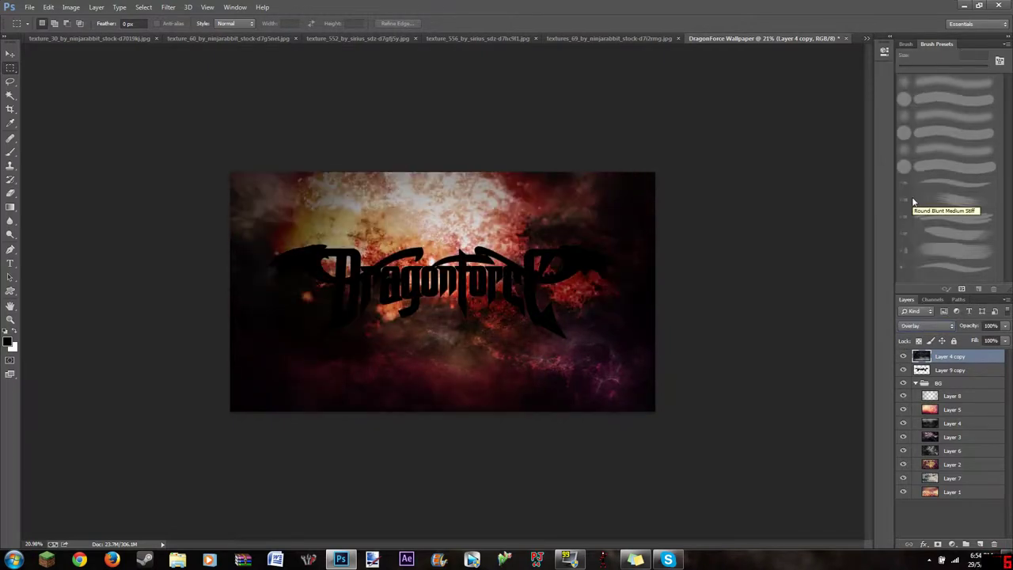
key(shift+minus)
key(shift+minus)
key(shift+minus)
key(shift+minus)
key(shift+minus)
key(shift+minus)
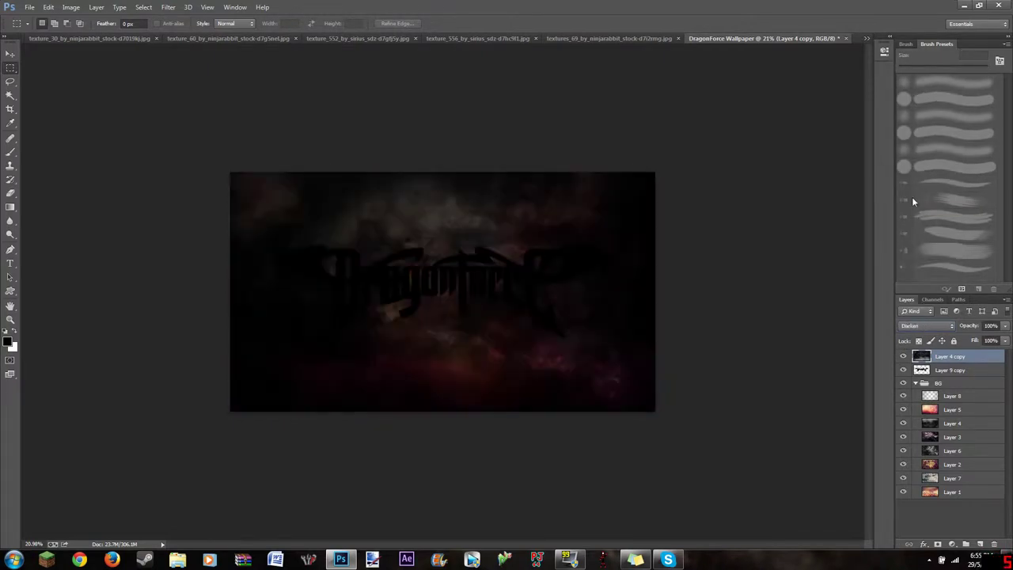
click(911, 326)
click(902, 49)
click(927, 325)
click(916, 156)
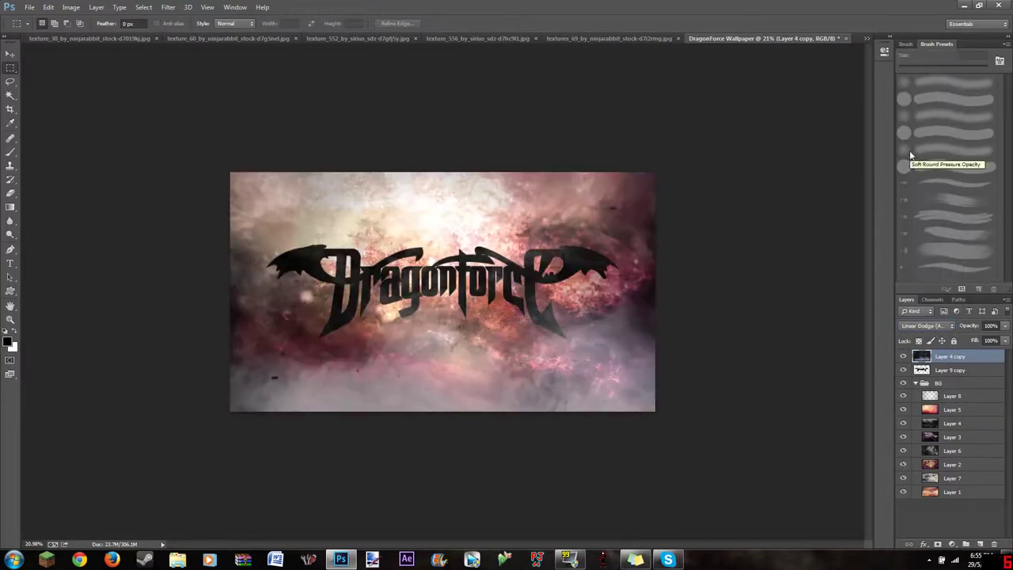
click(528, 171)
Erase the smoke along the top, left edge and below the logo.
key(e)
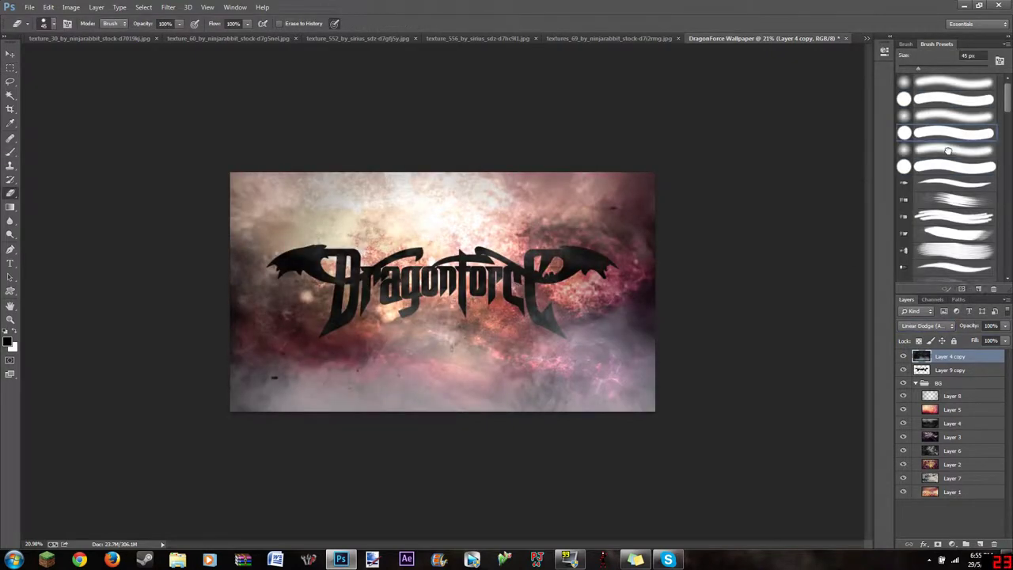
drag(546, 165, 316, 165)
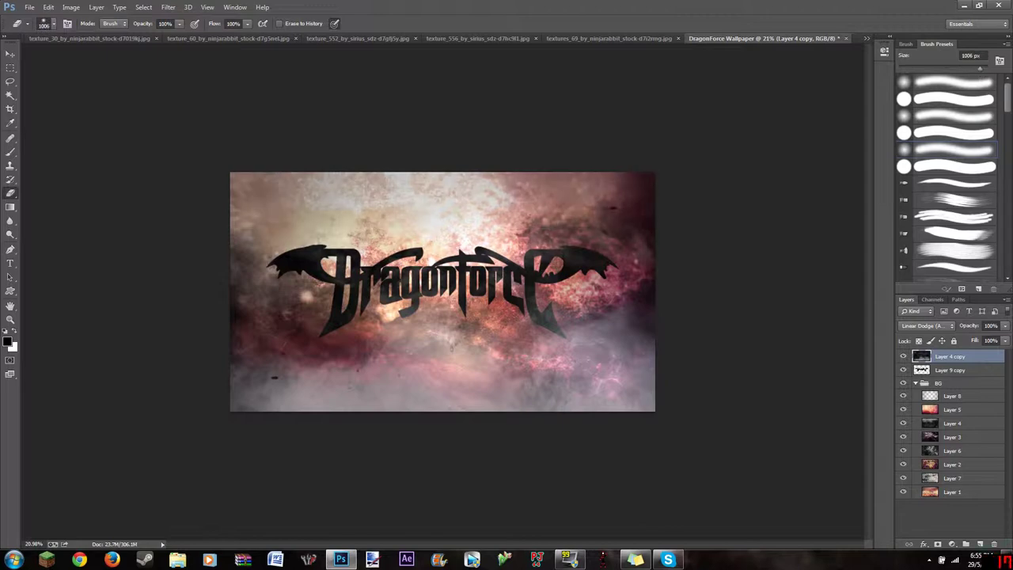
drag(261, 301, 499, 245)
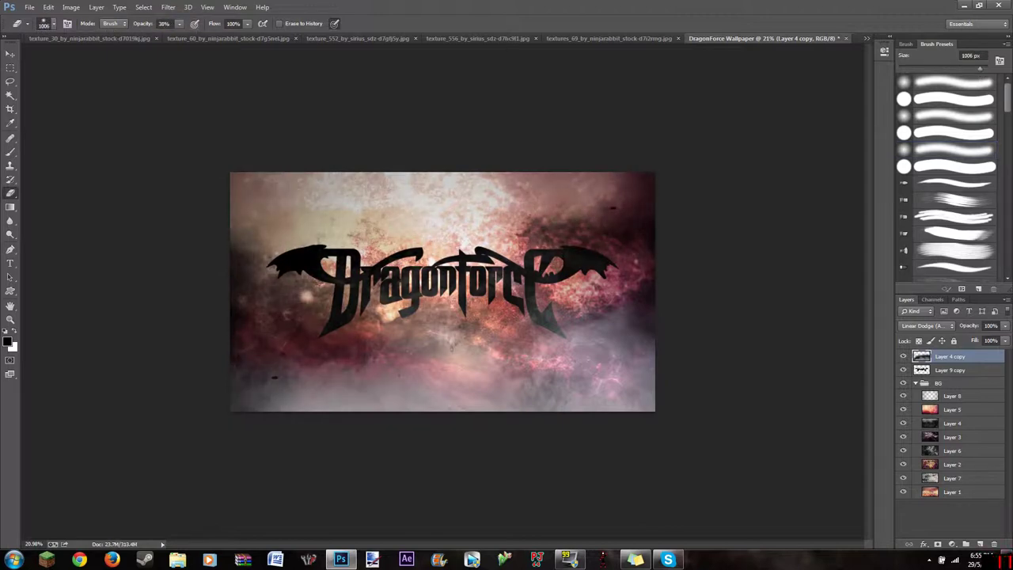
drag(443, 341, 625, 340)
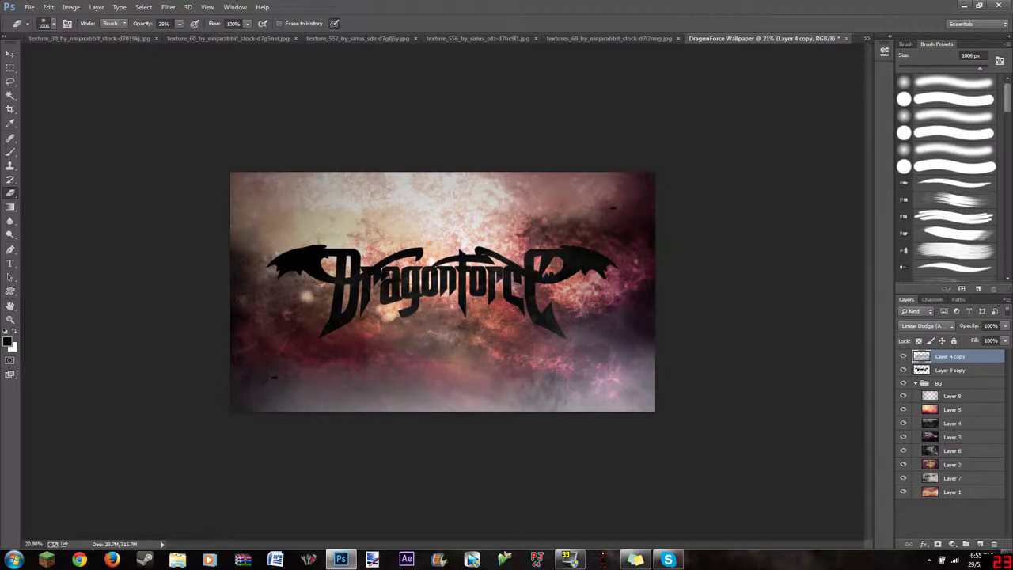
Try Hard Light, return Layer 4 copy to Linear Dodge, undo, then hide the layer.
key(0)
click(926, 325)
click(911, 178)
click(926, 325)
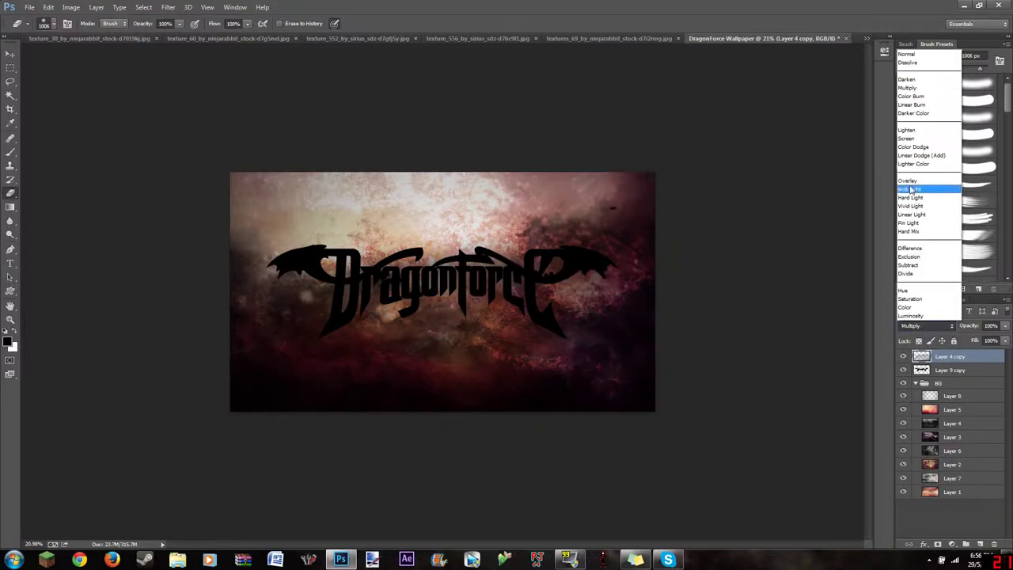
click(905, 186)
key(Up)
key(Up)
key(Up)
key(Up)
click(48, 7)
key(ctrl+z)
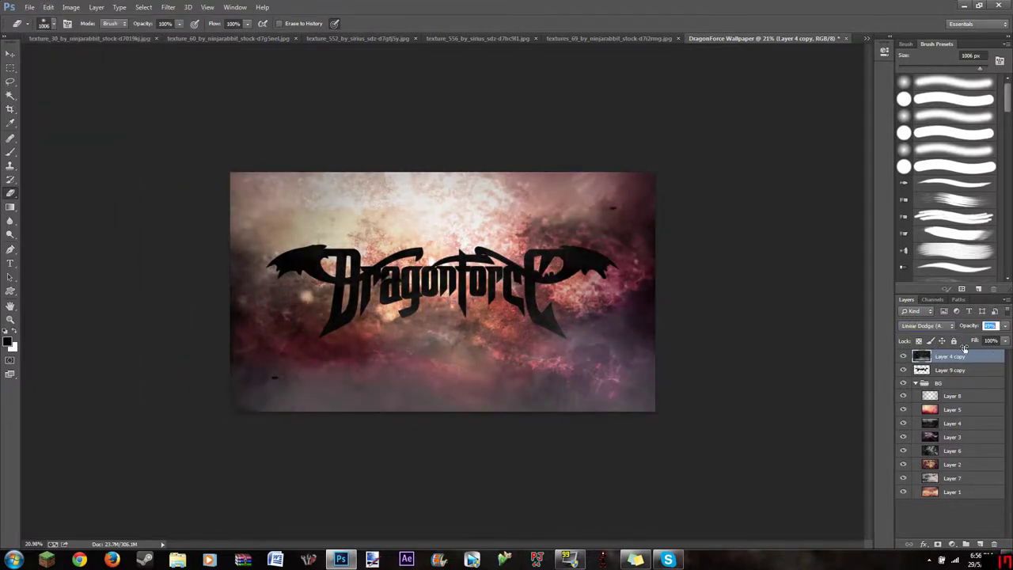
click(904, 356)
click(941, 370)
click(95, 37)
Browse the texture documents, return to the wallpaper and undo the texture pasted on Layer 9.
click(213, 38)
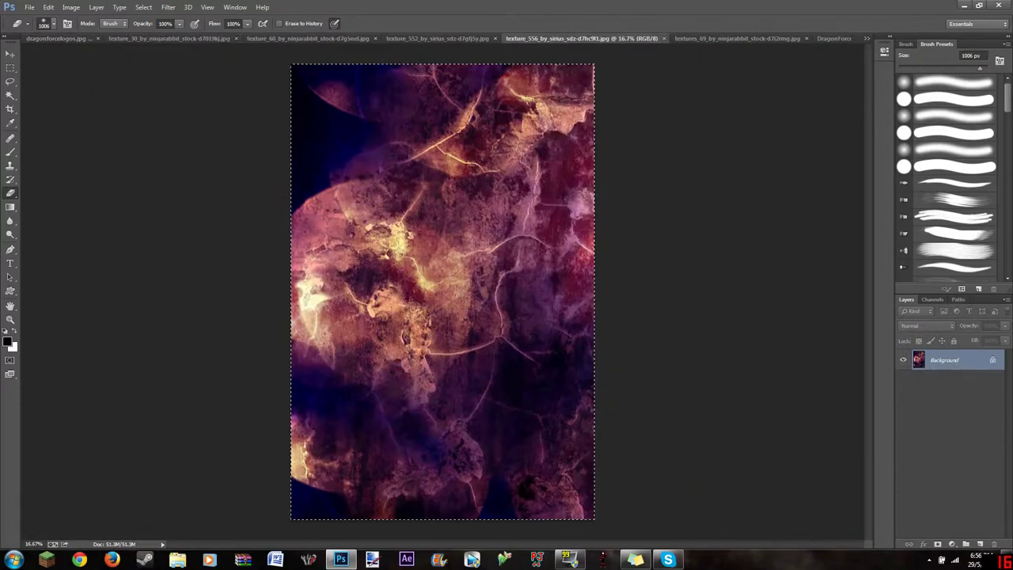
click(328, 38)
click(867, 38)
click(792, 51)
click(869, 38)
click(808, 39)
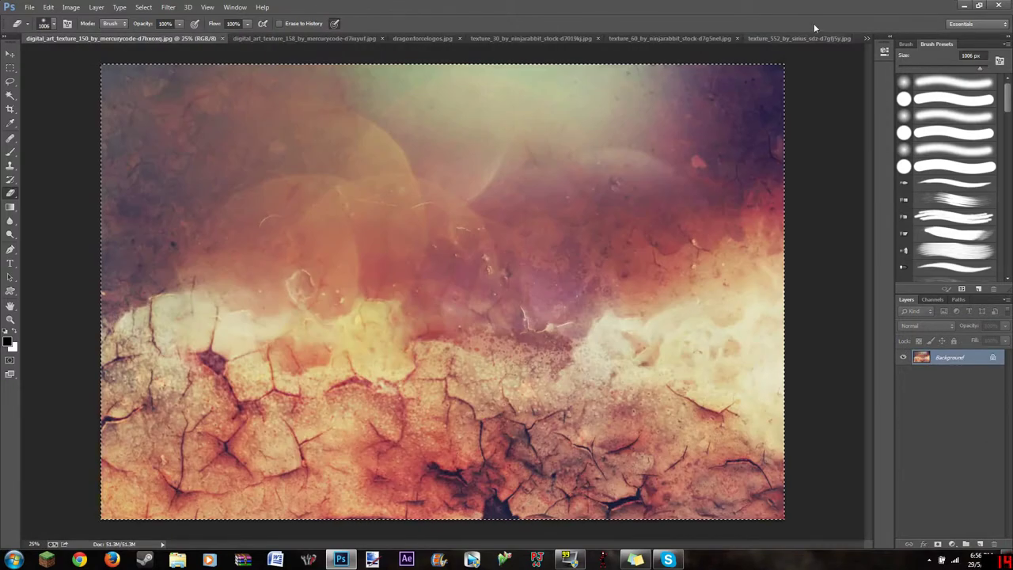
click(867, 38)
click(760, 131)
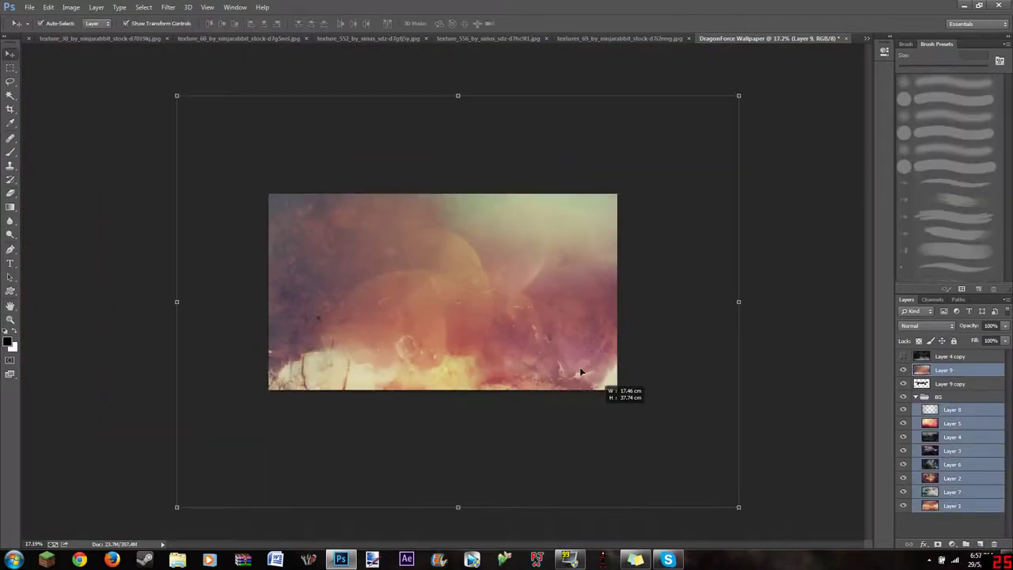
click(921, 372)
key(ctrl+z)
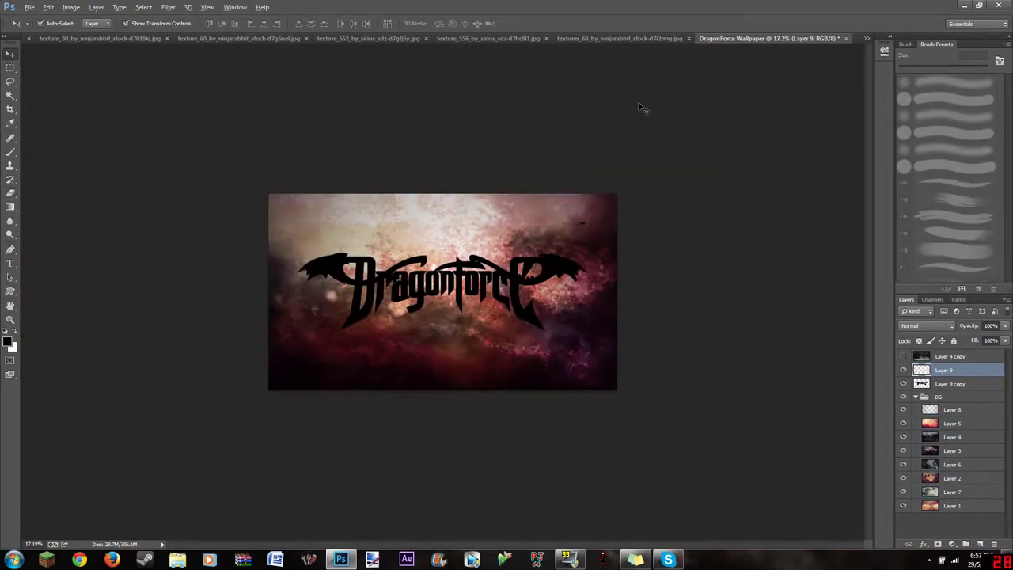
Move the purple texture_556 image over the logo and clip it to the logo layer.
click(578, 38)
click(538, 40)
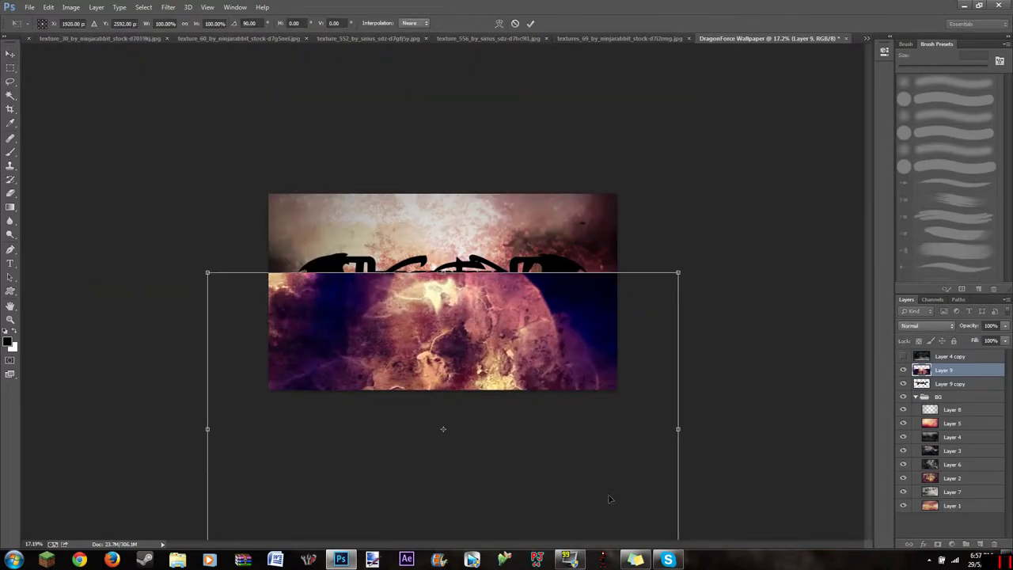
drag(610, 498, 539, 402)
click(10, 68)
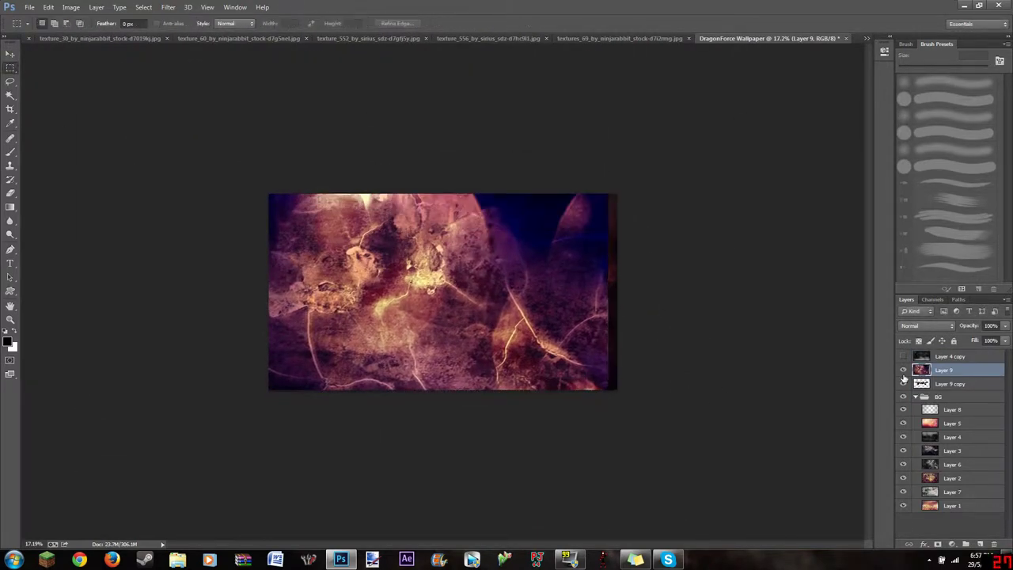
alt+click(917, 376)
scroll(430, 285, up, 5)
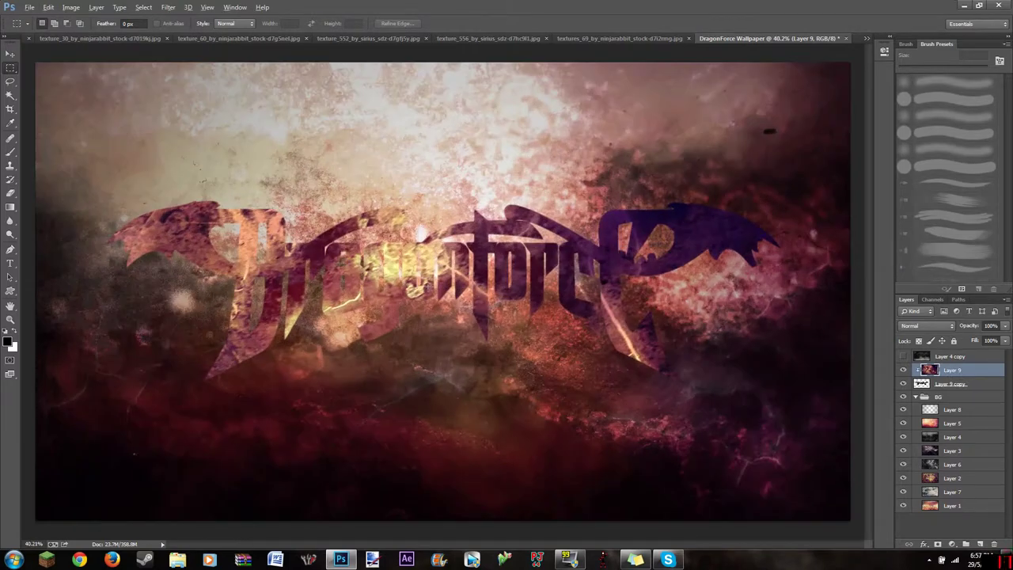
double_click(931, 374)
Give Layer 9 copy an inner shadow and a drop shadow pushed further out.
double_click(921, 384)
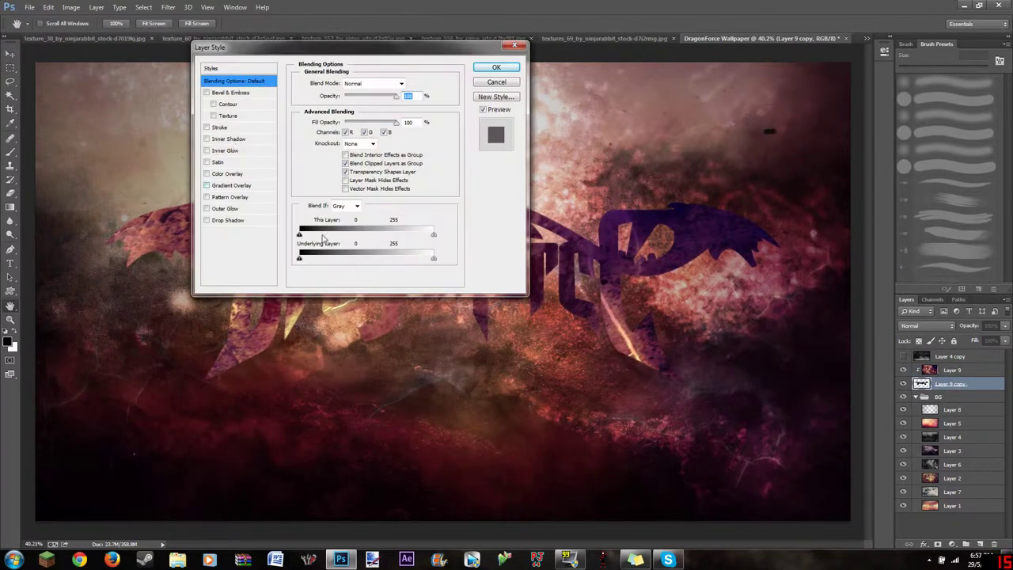
drag(357, 39, 708, 99)
click(553, 190)
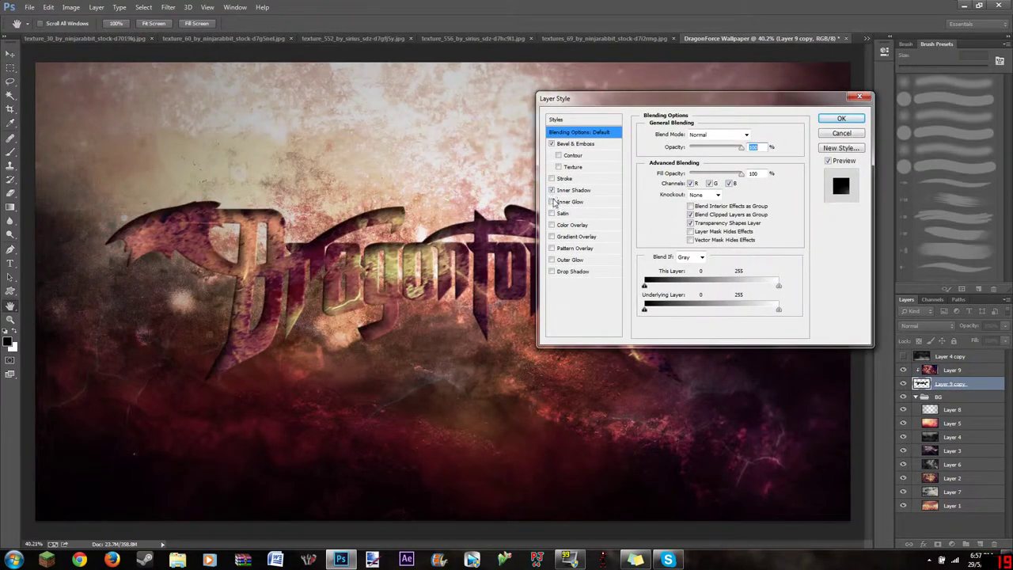
drag(695, 181, 693, 187)
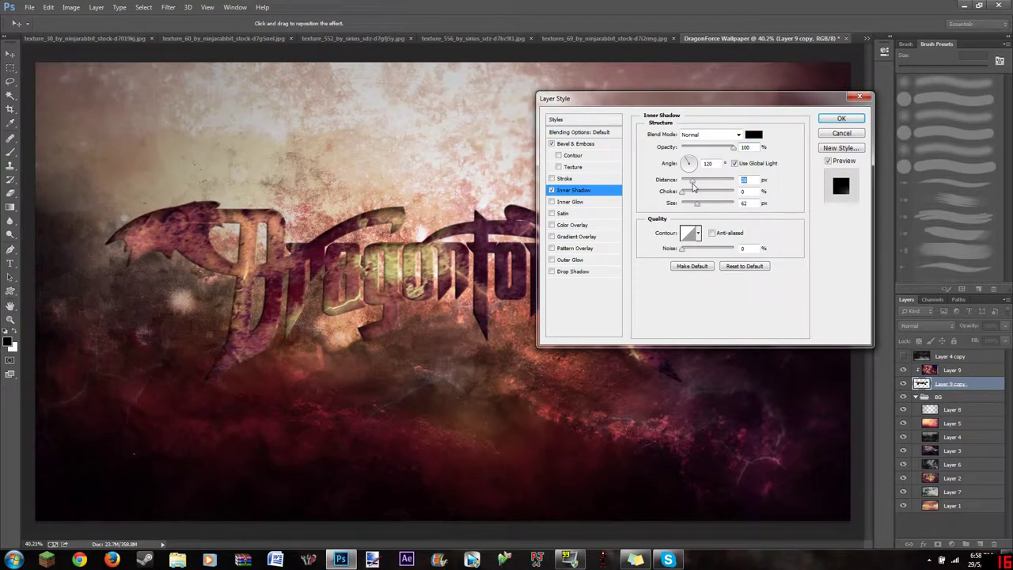
click(552, 272)
click(582, 271)
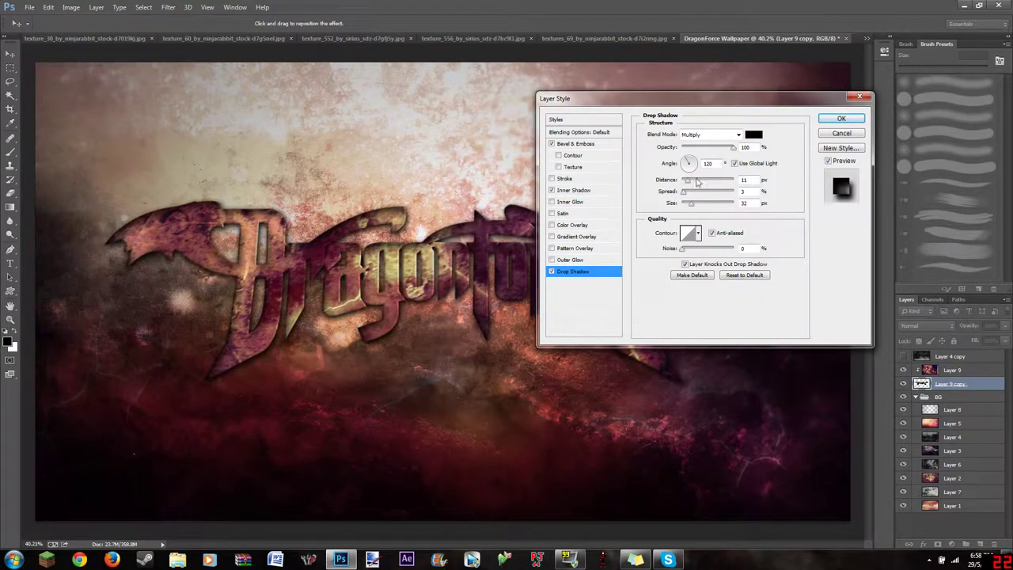
drag(687, 181, 700, 178)
Add a stroke and Bevel & Emboss with adjusted lighting and greater depth.
click(565, 179)
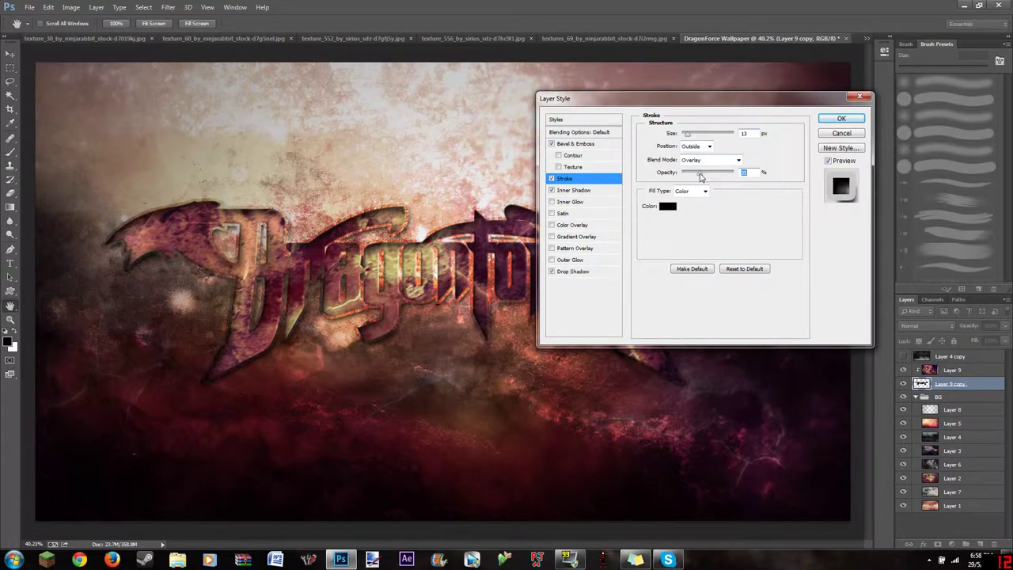
click(571, 144)
click(693, 230)
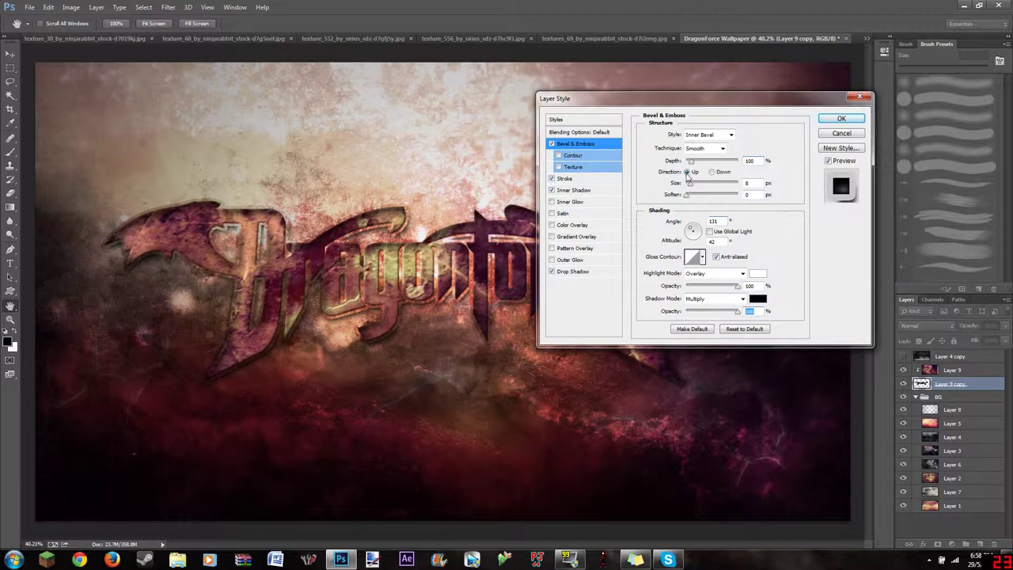
drag(691, 161, 692, 184)
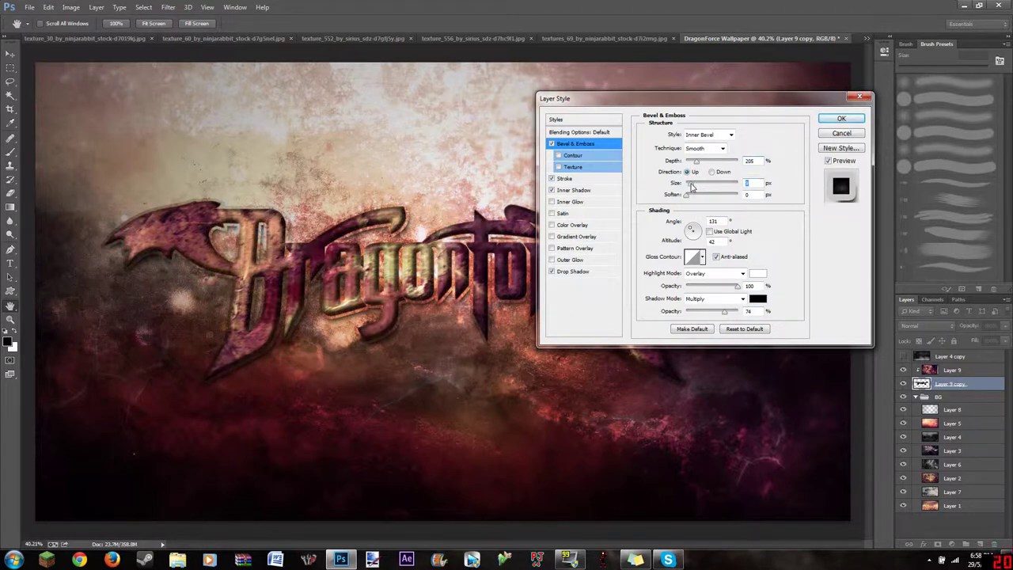
Choose a gloss contour for the bevel and lower its light altitude to 21.
click(703, 257)
click(685, 294)
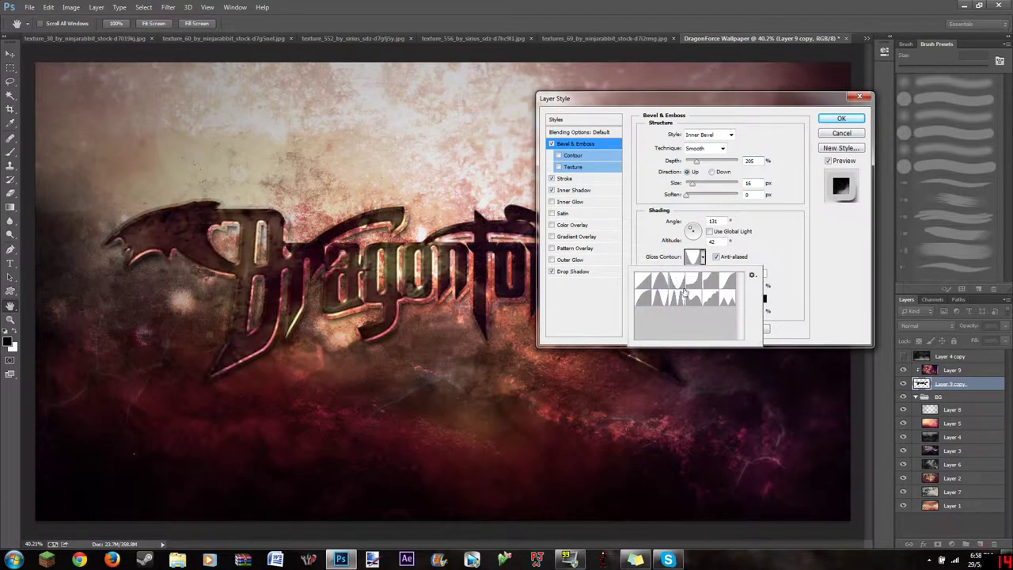
click(680, 300)
click(712, 282)
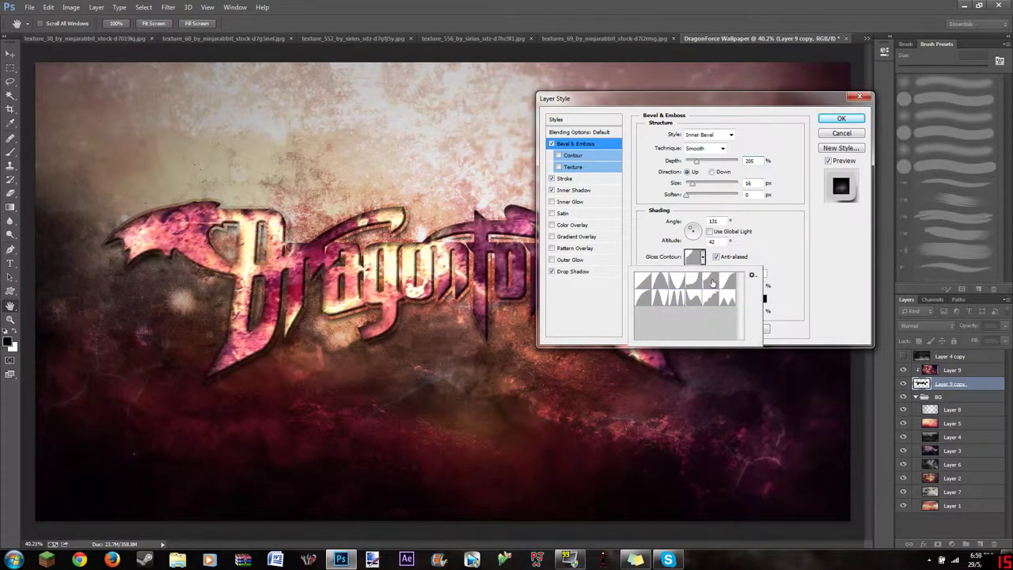
click(734, 287)
click(694, 277)
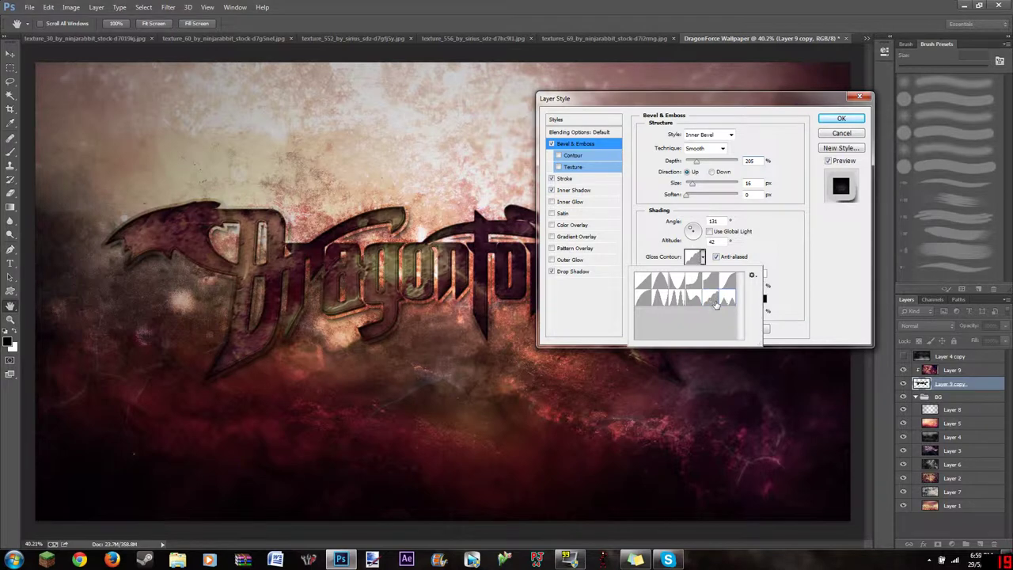
click(701, 257)
click(690, 229)
click(691, 229)
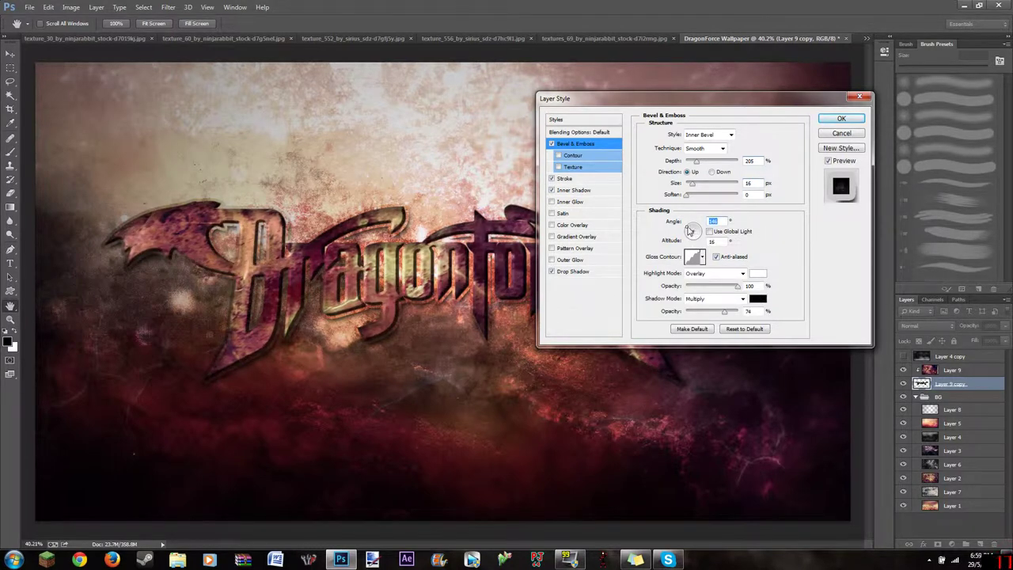
Add an Overlay-mode Pattern Overlay at 100 with a smaller scale, then apply the styles.
click(552, 248)
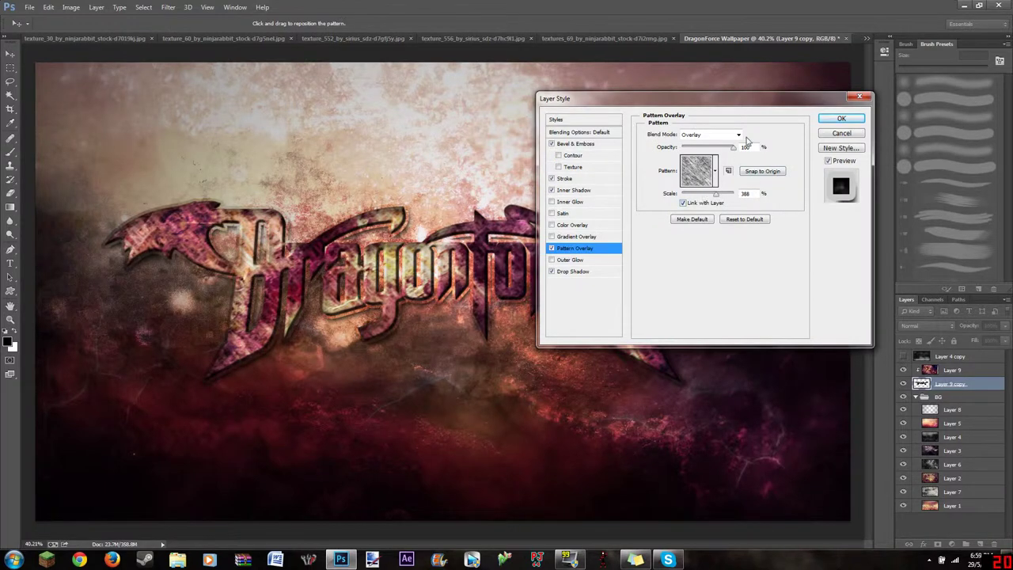
click(739, 134)
click(710, 181)
click(738, 134)
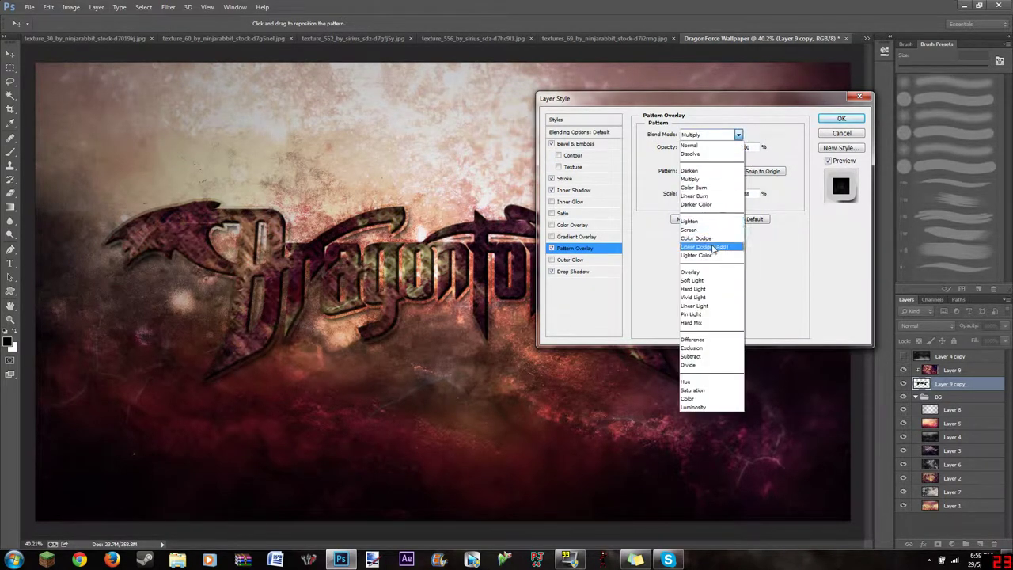
click(708, 247)
click(738, 135)
click(710, 274)
text(100)
drag(716, 193, 701, 193)
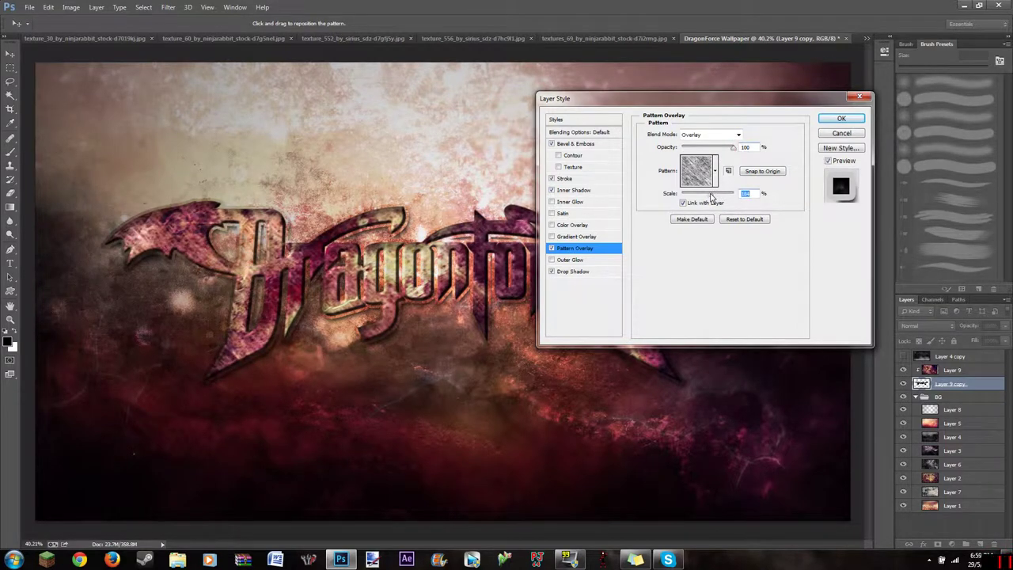
click(842, 118)
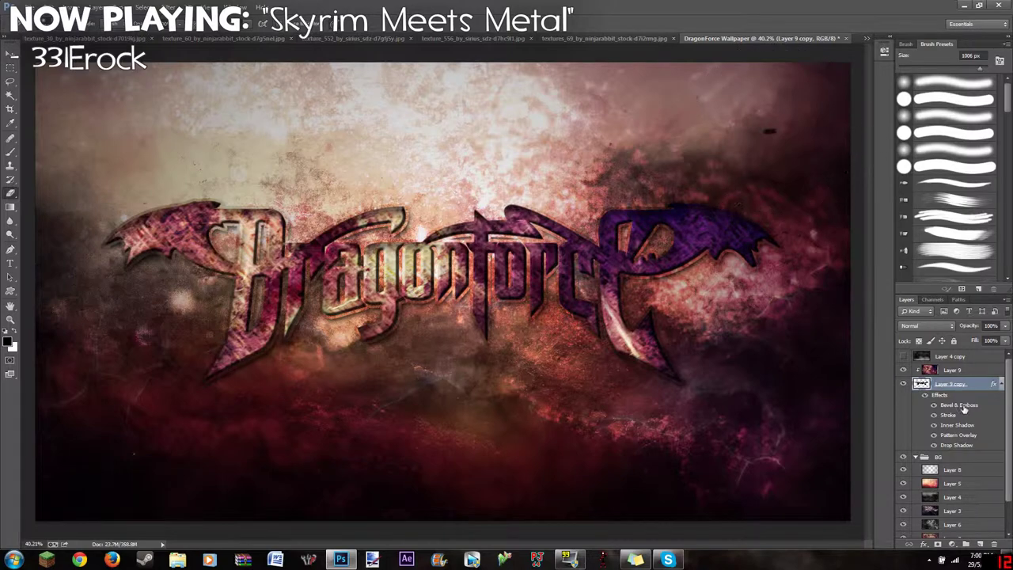
Erase stray purple texture beside the logo and make Layer 4 copy visible.
drag(758, 125, 634, 361)
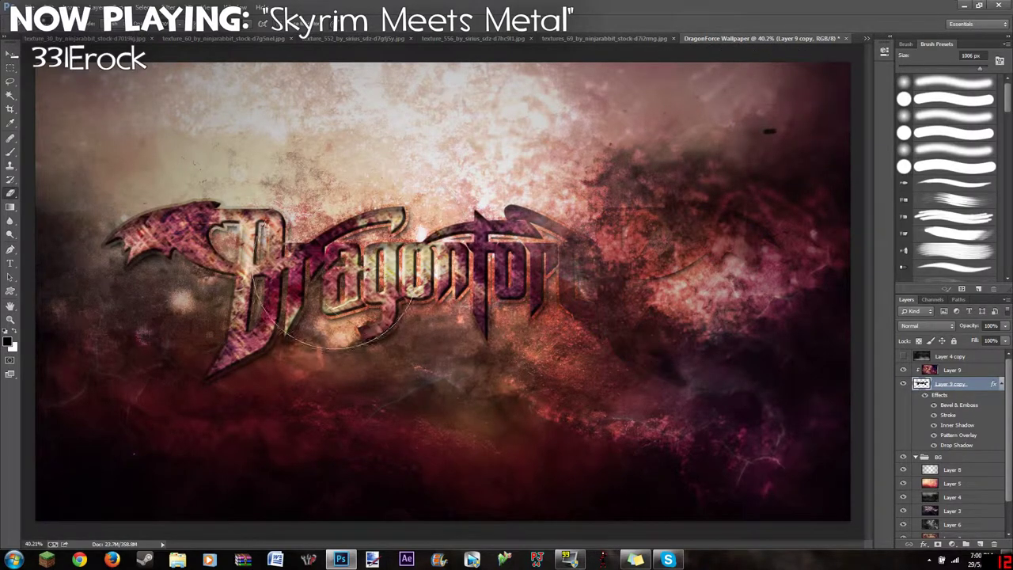
drag(352, 289, 237, 301)
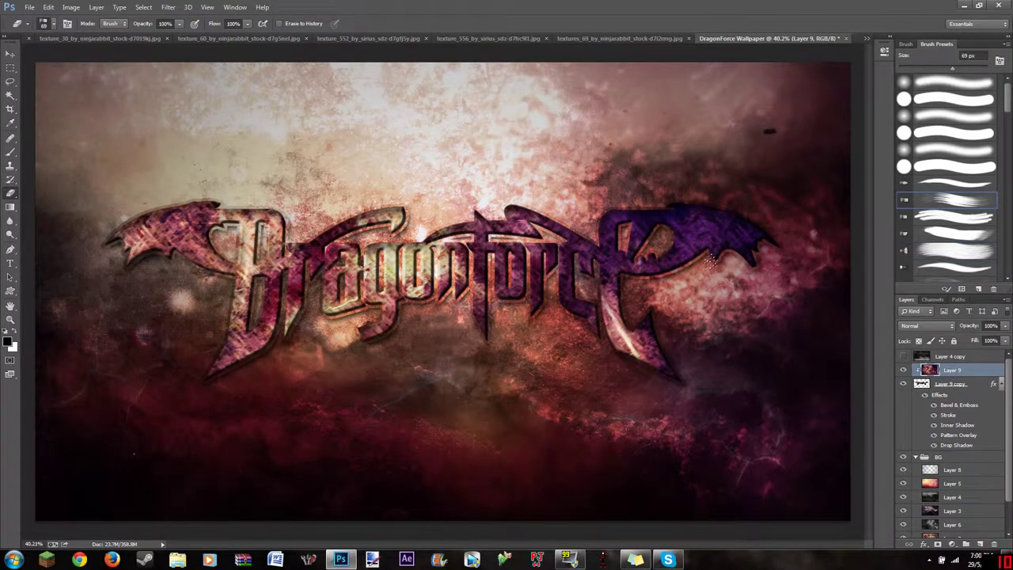
click(903, 357)
click(950, 357)
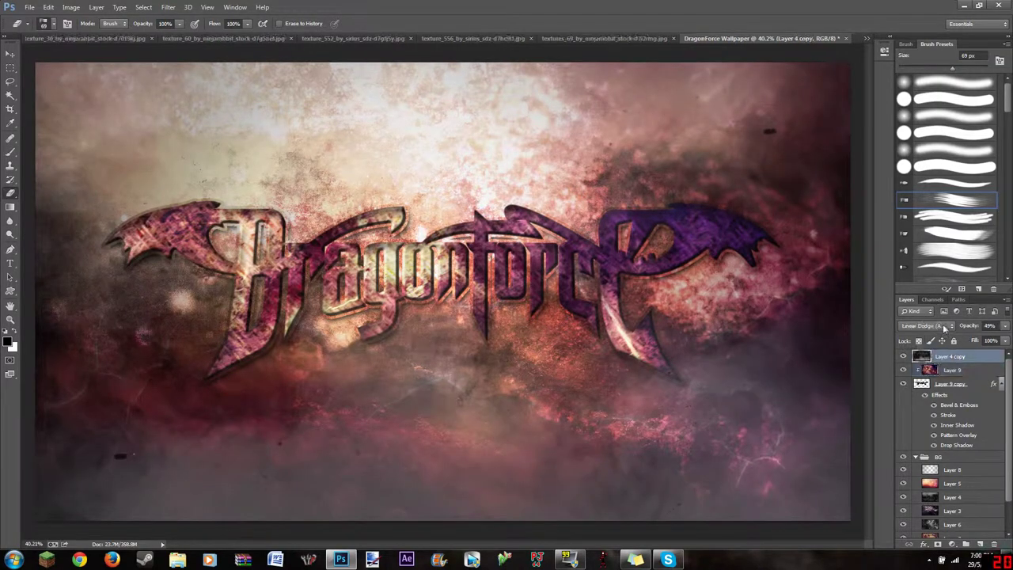
Cycle Layer 4 copy through Overlay and Vivid Light, settling on Linear Dodge (Add).
click(928, 325)
click(923, 97)
key(Down)
key(Down)
key(Down)
key(Down)
key(Down)
key(Down)
key(Down)
key(Down)
key(Up)
key(Tab)
text(100)
click(928, 326)
click(922, 194)
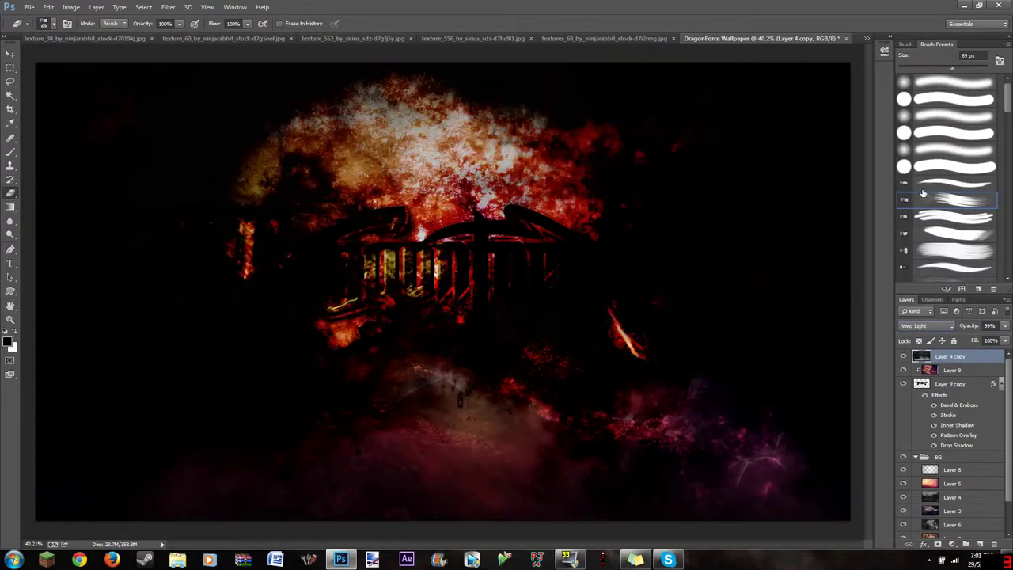
key(Up)
key(Up)
key(Up)
key(Up)
key(Up)
Lower Layer 4 copy's opacity to about 51%.
right_click(967, 363)
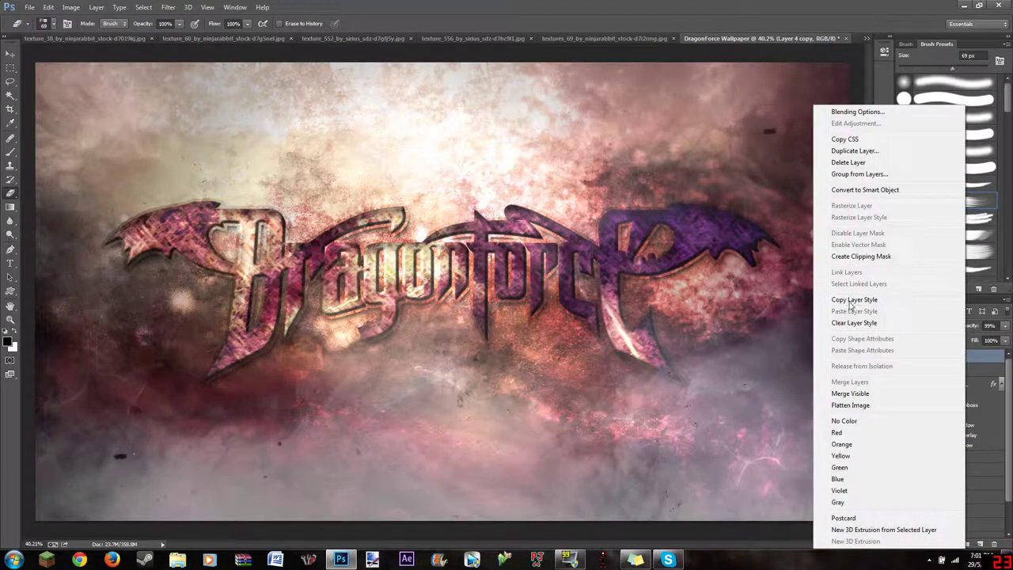
click(858, 112)
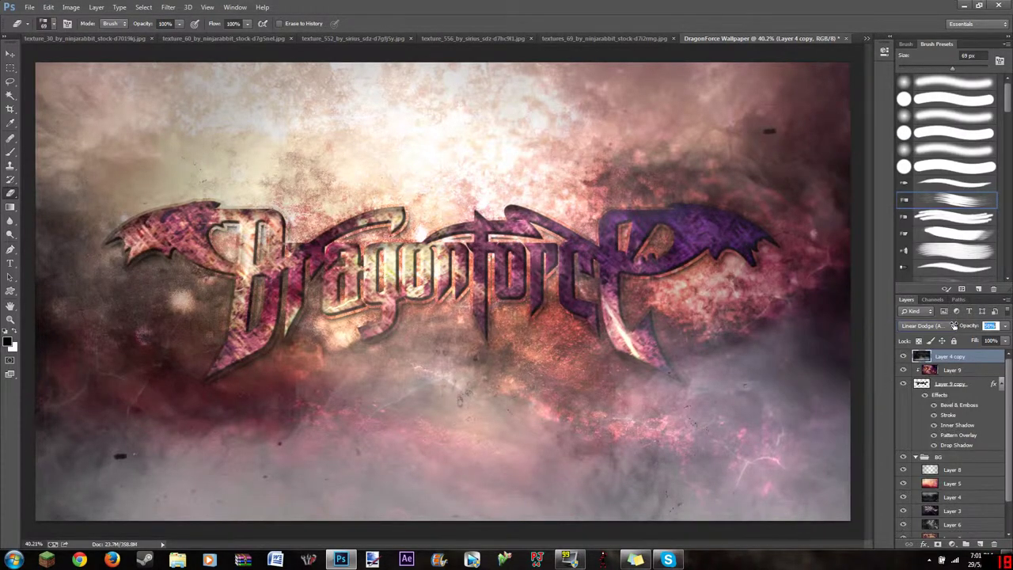
drag(955, 325, 950, 327)
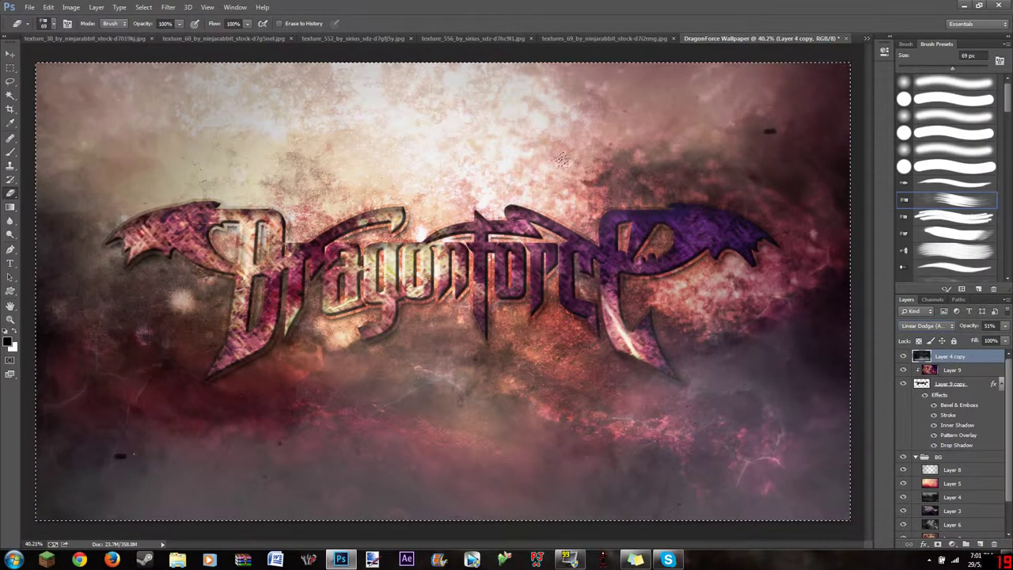
key(v)
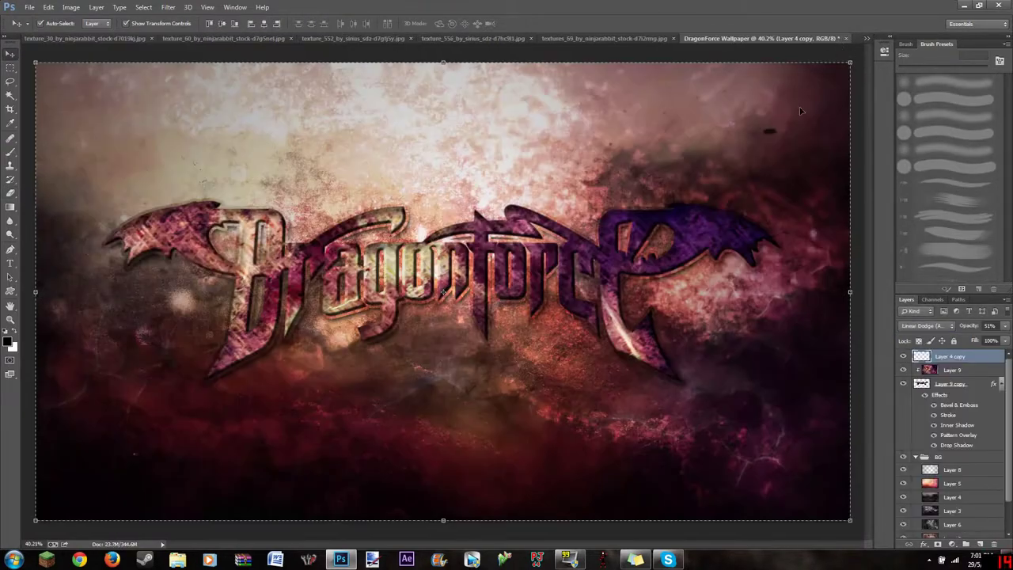
Paste the smoke texture as a new layer, scaled to cover the wallpaper and rotated 180°.
key(ctrl+v)
key(ctrl+t)
key(ctrl+minus)
drag(658, 531, 665, 463)
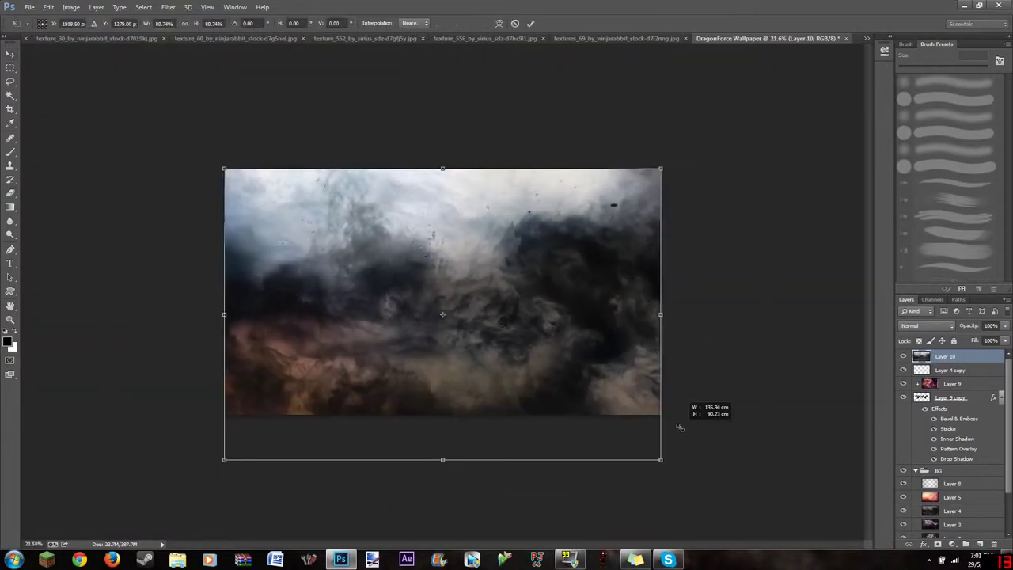
key(m)
key(Escape)
drag(290, 139, 656, 385)
key(m)
click(452, 211)
Delete Layer 4 copy.
click(950, 370)
click(993, 544)
key(Return)
click(927, 325)
Set the smoke Layer 10 blend mode to Hard Light after trying Overlay.
click(909, 182)
click(947, 356)
click(927, 326)
click(909, 183)
click(903, 356)
click(950, 326)
click(920, 204)
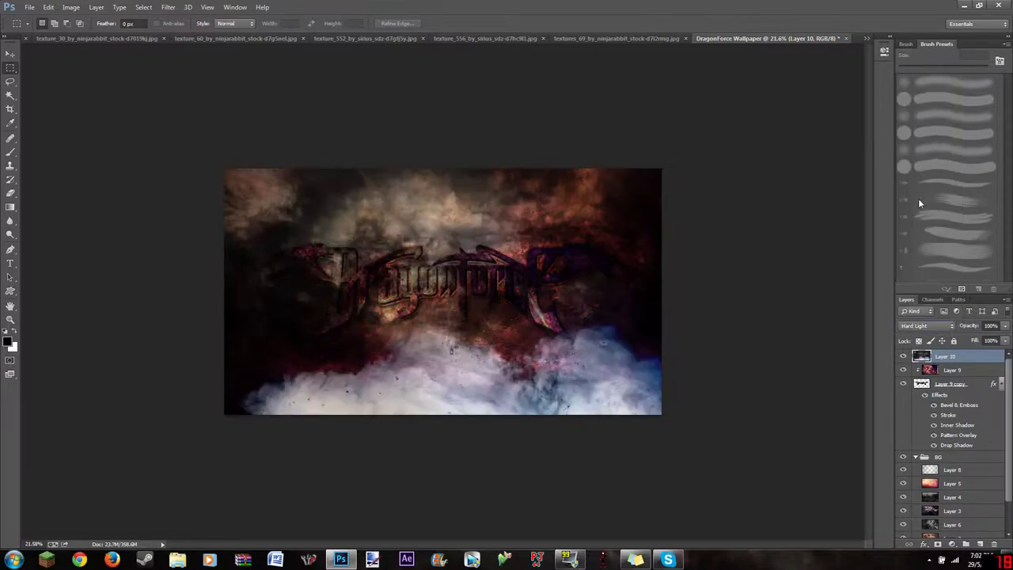
Apply Hue/Saturation to the smoke layer: hue +163, saturation -29.
click(71, 7)
mouse_move(86, 34)
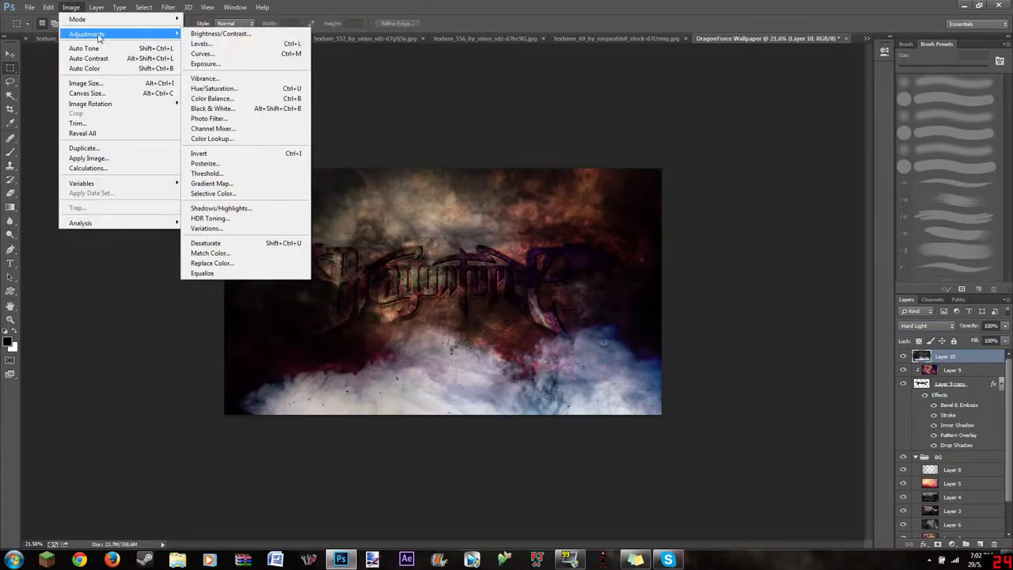
click(228, 89)
drag(197, 159, 245, 170)
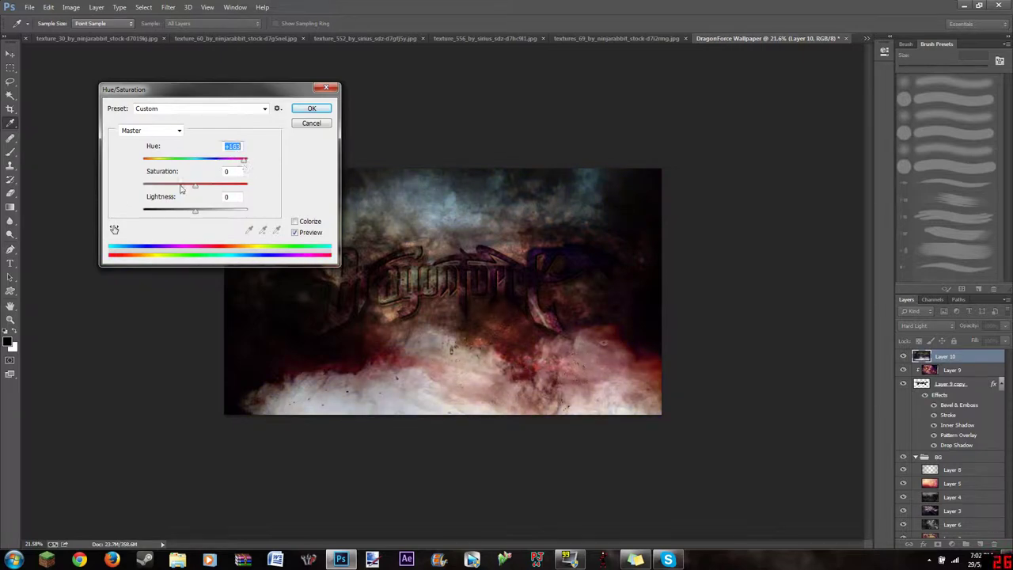
mouse_move(98, 179)
mouse_down()
mouse_move(211, 186)
mouse_move(190, 215)
mouse_up()
click(310, 110)
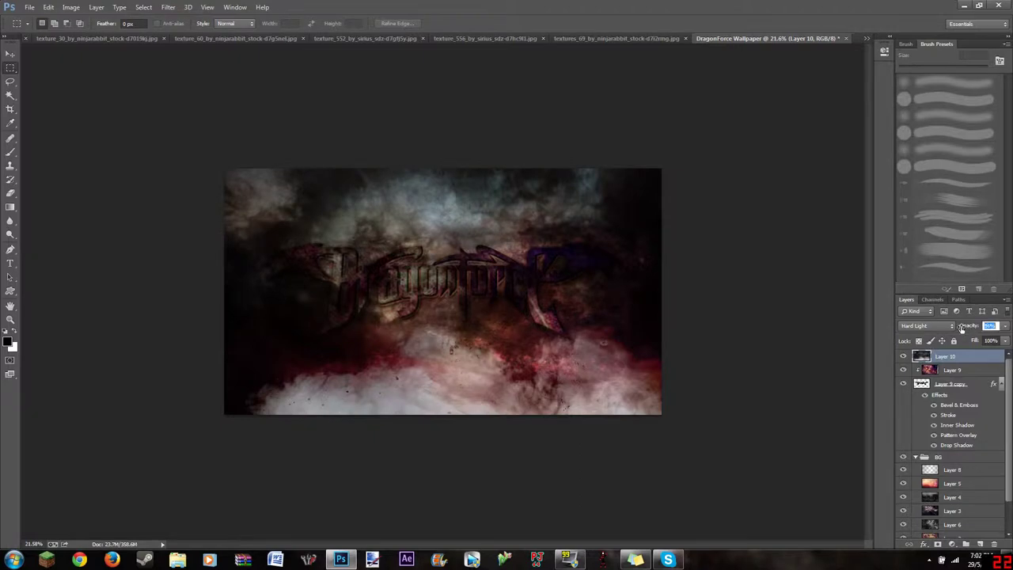
Duplicate the smoke layer as Layer 10 copy.
right_click(963, 356)
click(871, 153)
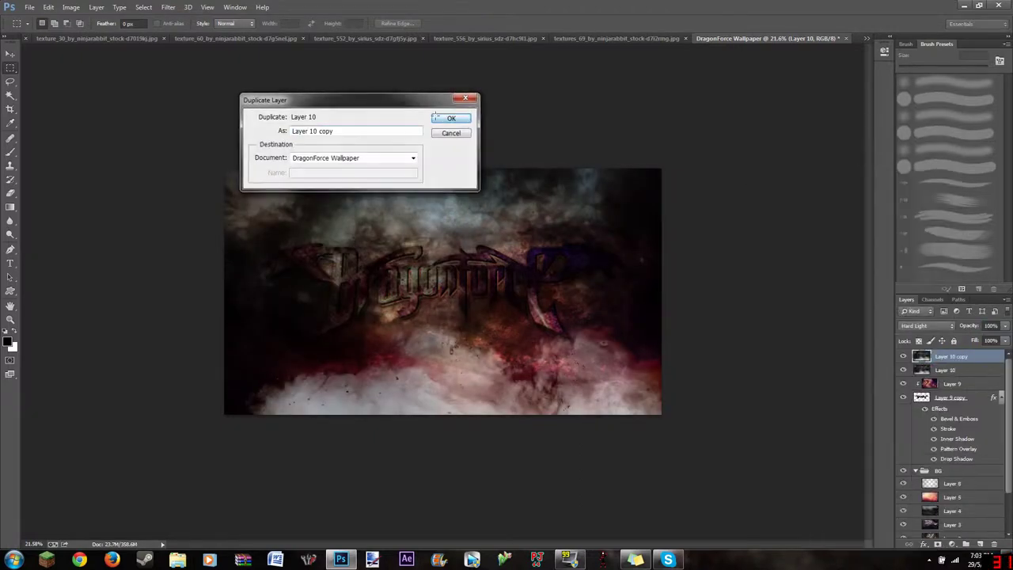
click(451, 117)
drag(958, 357, 967, 451)
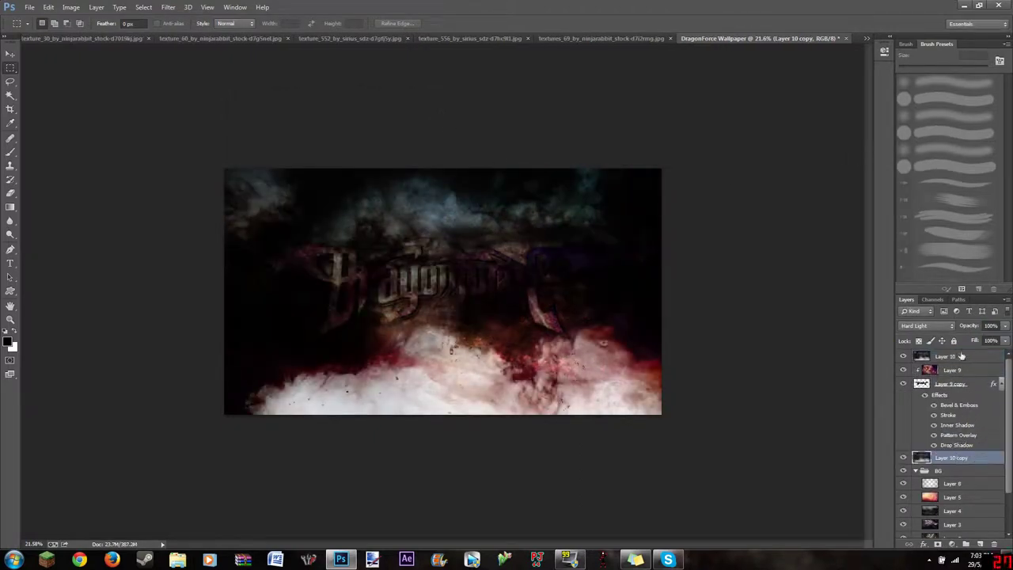
key(ctrl+z)
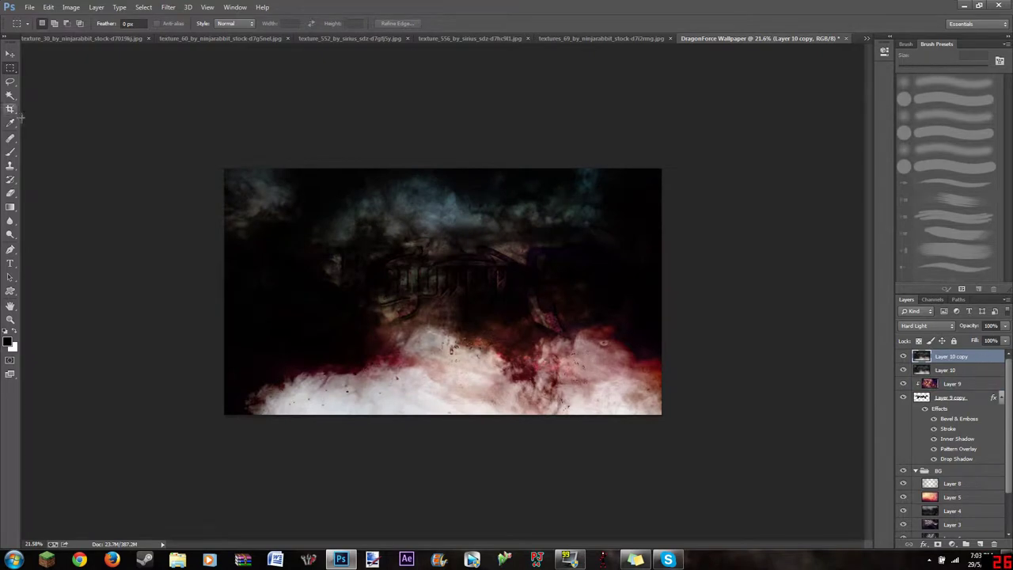
Erase the top and bottom of the clouds with the Eraser to reveal the logo.
key(e)
drag(975, 72, 982, 69)
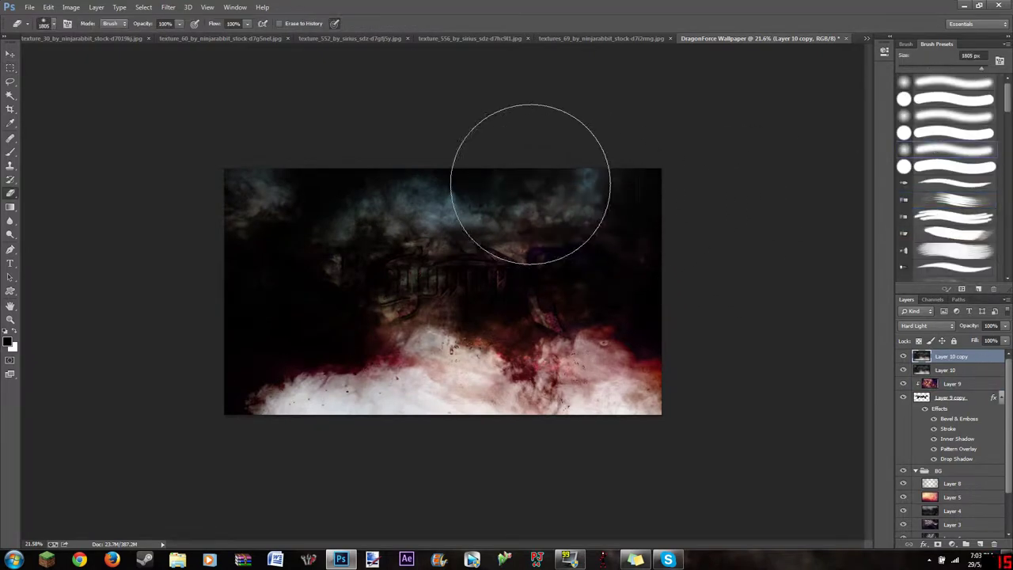
drag(543, 165, 227, 198)
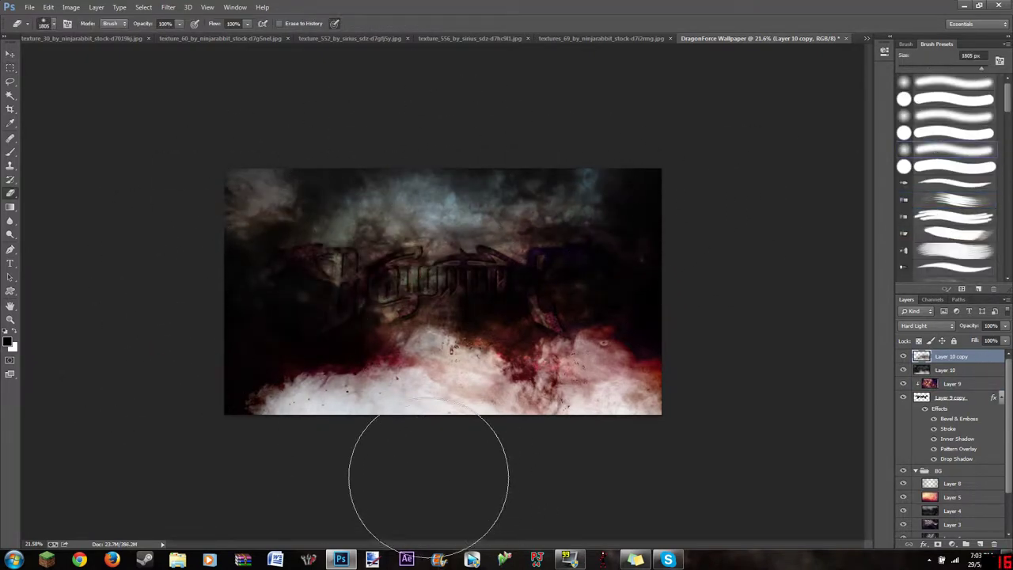
drag(430, 464, 479, 457)
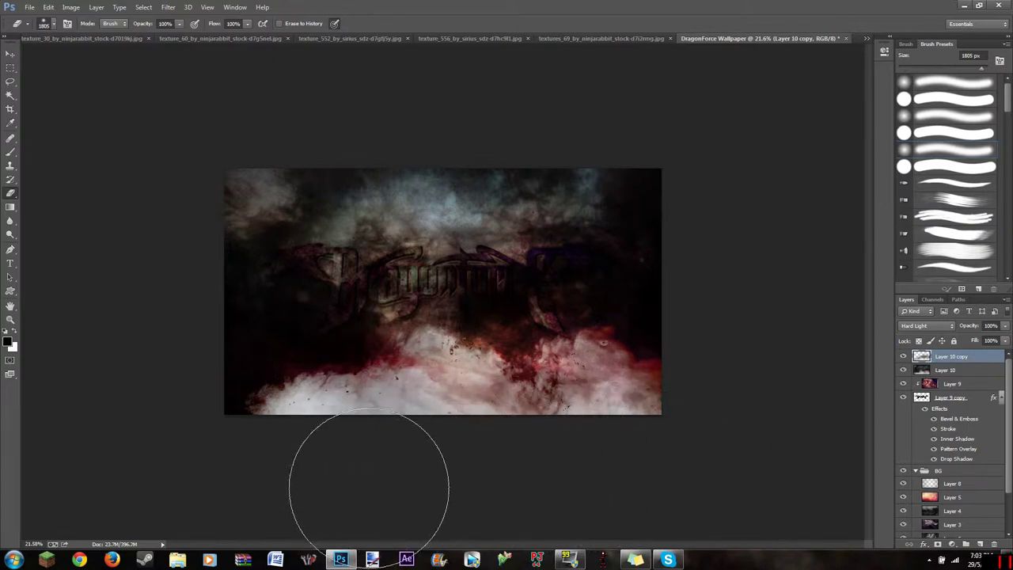
click(905, 357)
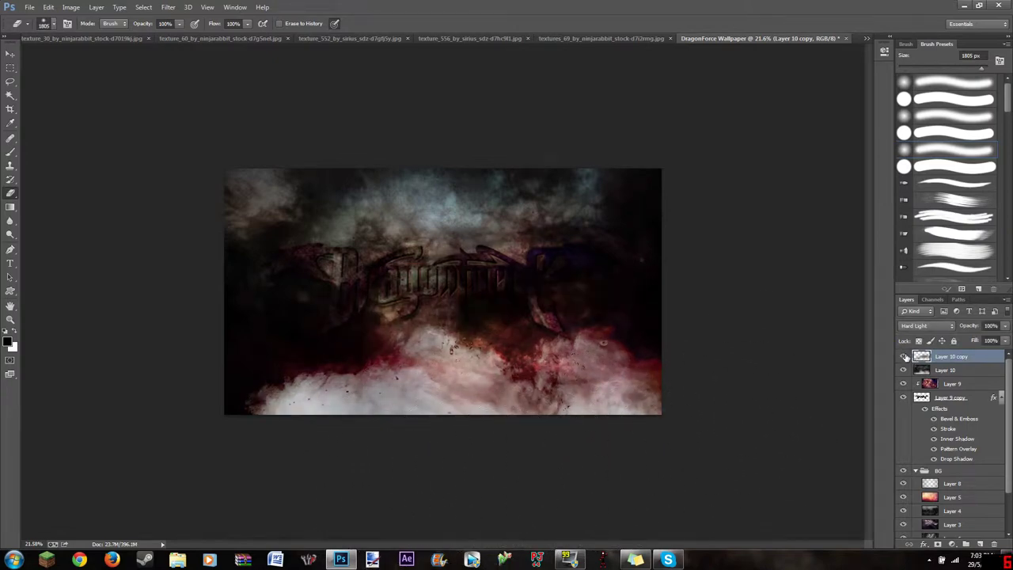
Reorder the cloud layers, delete Layer 10 copy 2, and lighten the cloud layer.
mouse_move(943, 370)
mouse_down()
mouse_move(948, 388)
mouse_move(958, 361)
mouse_up()
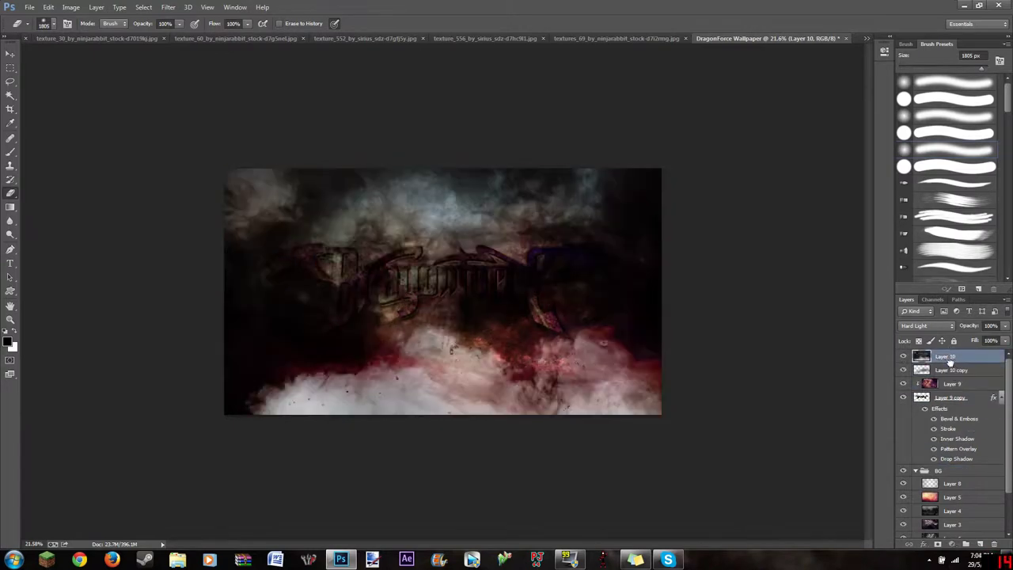
right_click(939, 372)
click(831, 147)
key(Return)
drag(946, 370, 962, 400)
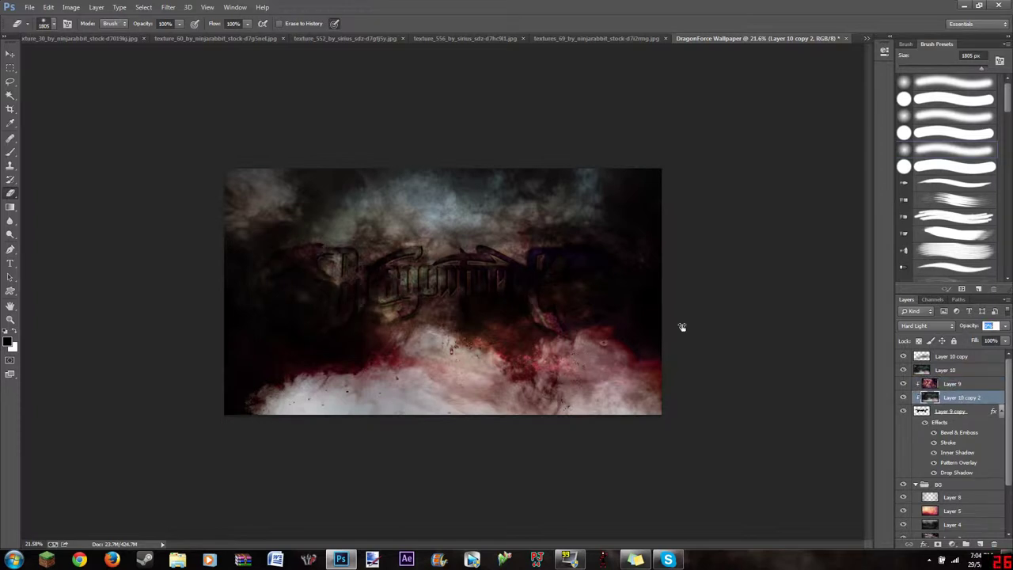
key(Delete)
click(448, 209)
click(953, 369)
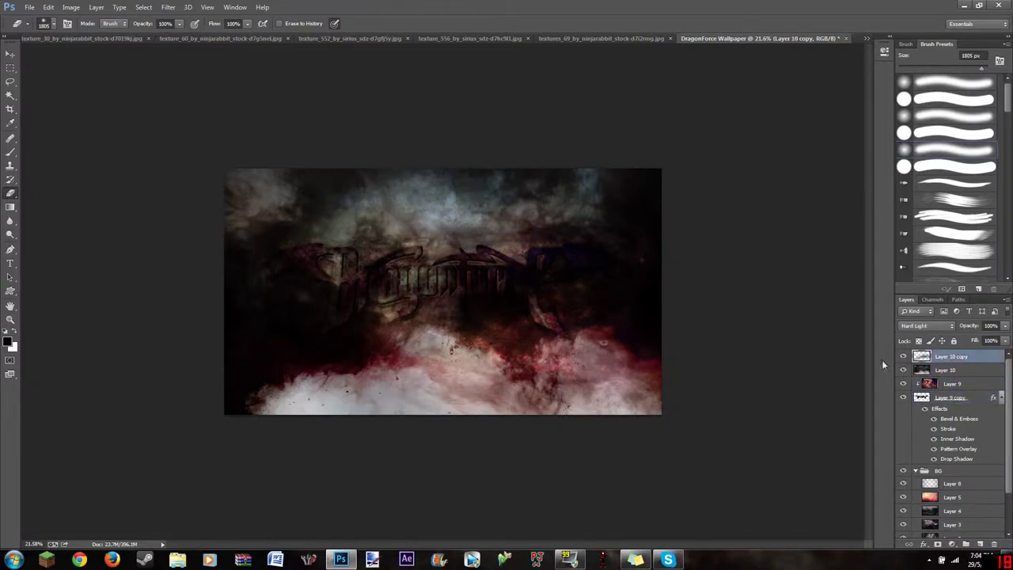
drag(969, 325, 672, 329)
Create new empty Layer 11 and draw a gradient across it.
key(ctrl+shift+alt+n)
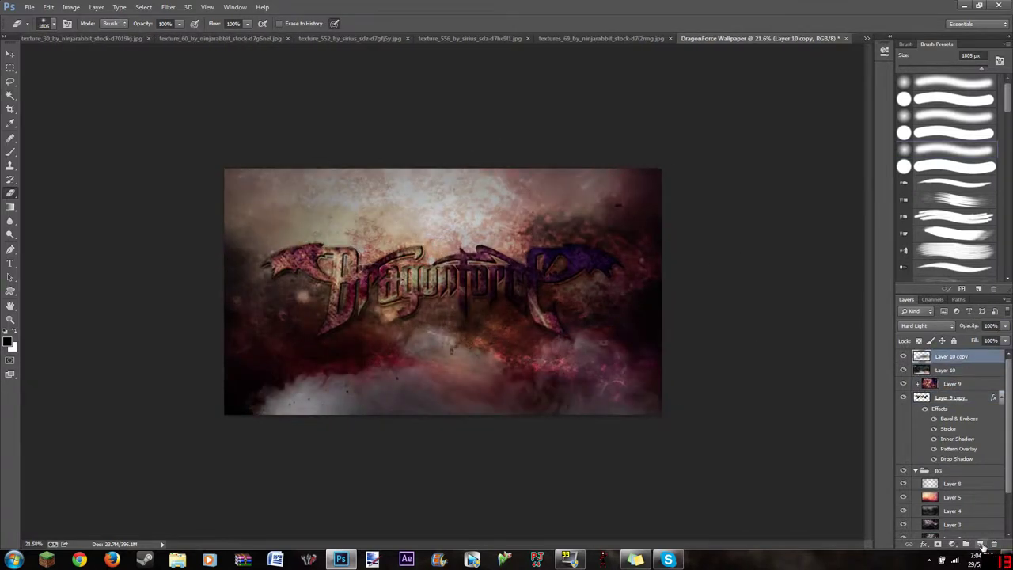
key(g)
drag(433, 293, 748, 116)
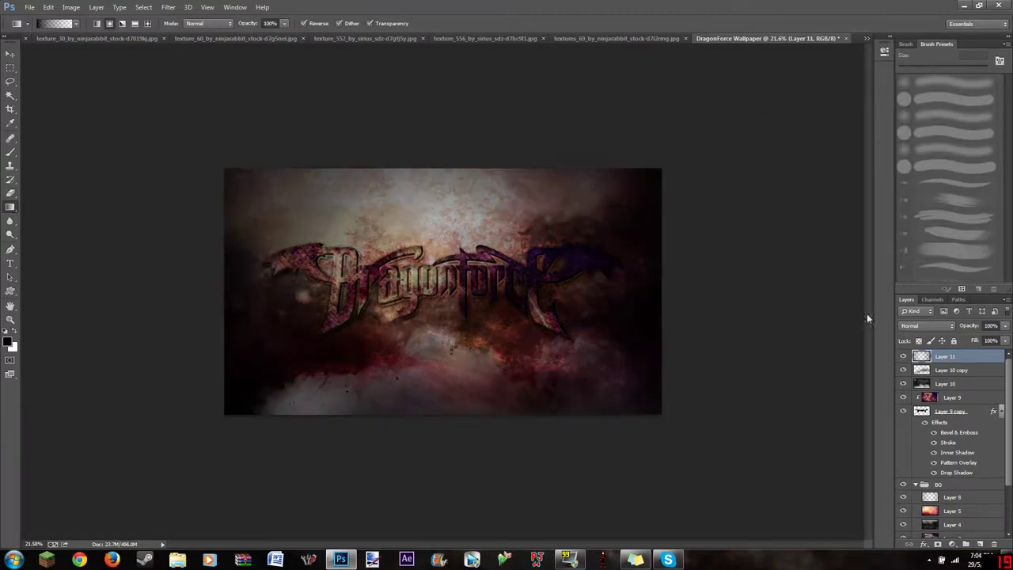
Render a lens flare on Layer 5.
right_click(939, 403)
key(Escape)
scroll(950, 443, down, 1)
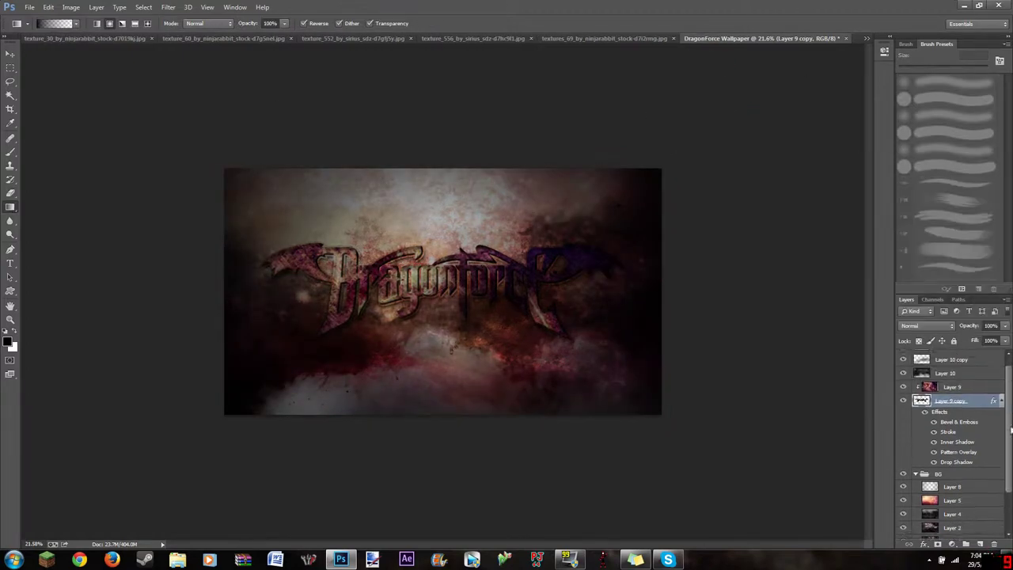
scroll(954, 459, down, 1)
click(953, 449)
click(168, 7)
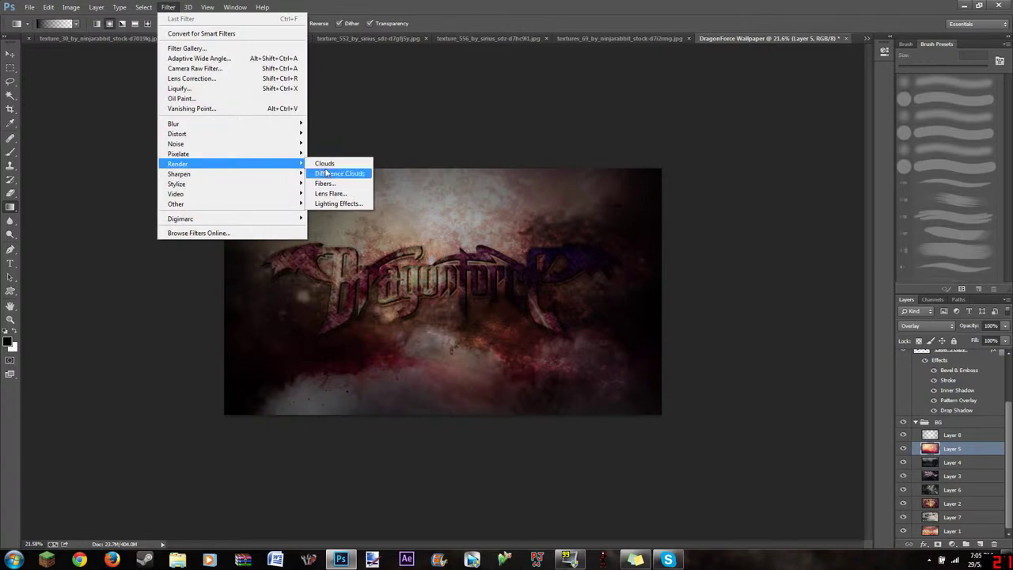
click(341, 173)
click(472, 169)
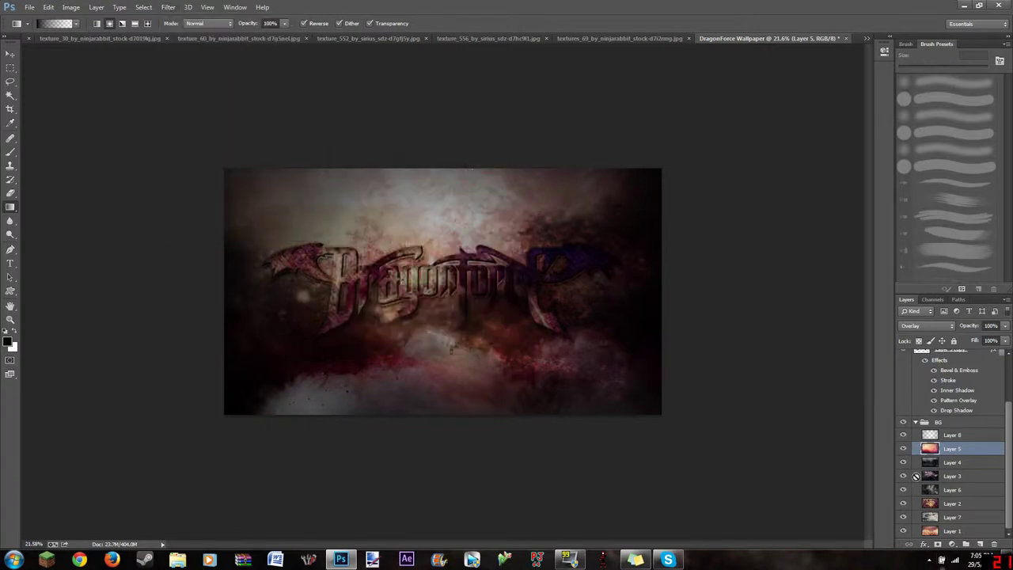
Render a lens flare on Layer 6.
click(942, 476)
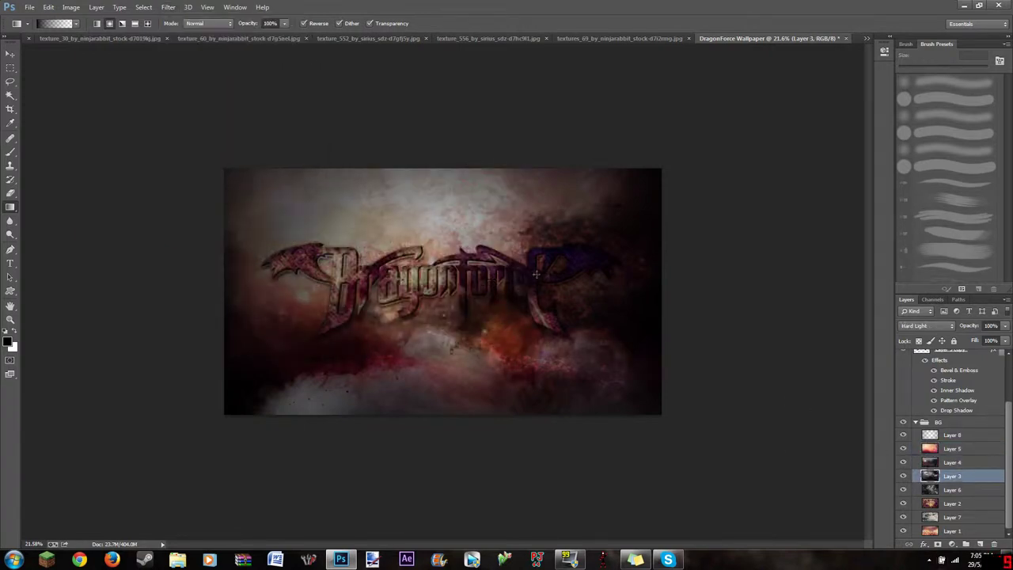
click(950, 489)
click(168, 7)
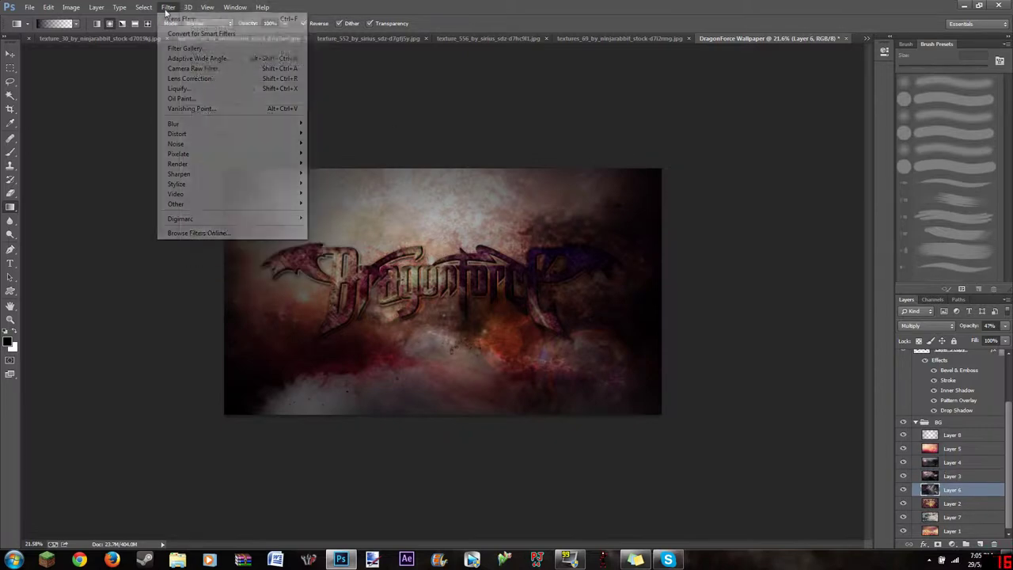
click(342, 195)
click(475, 168)
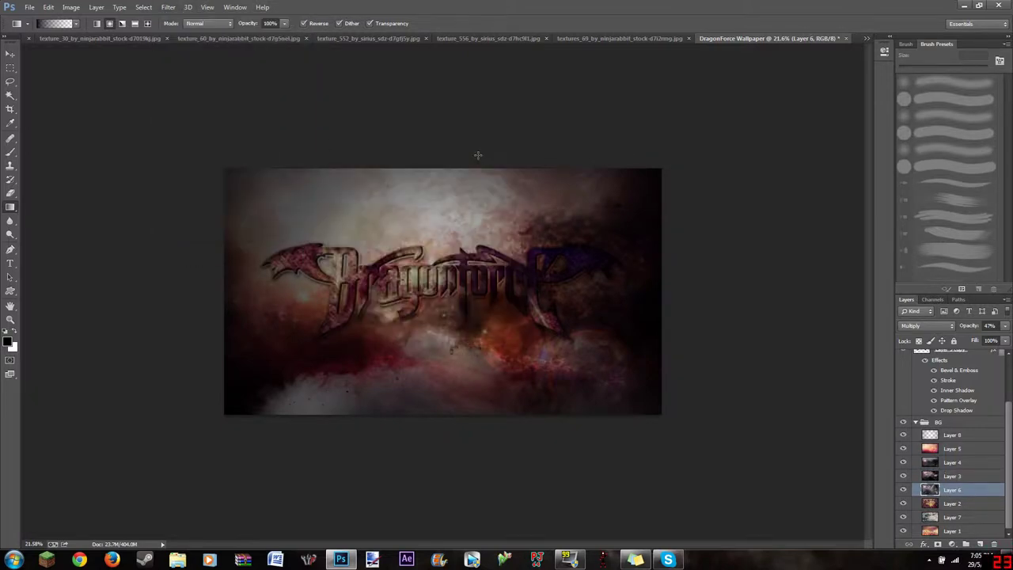
Render a 50-300mm Zoom lens flare on Layer 9.
click(951, 503)
click(949, 518)
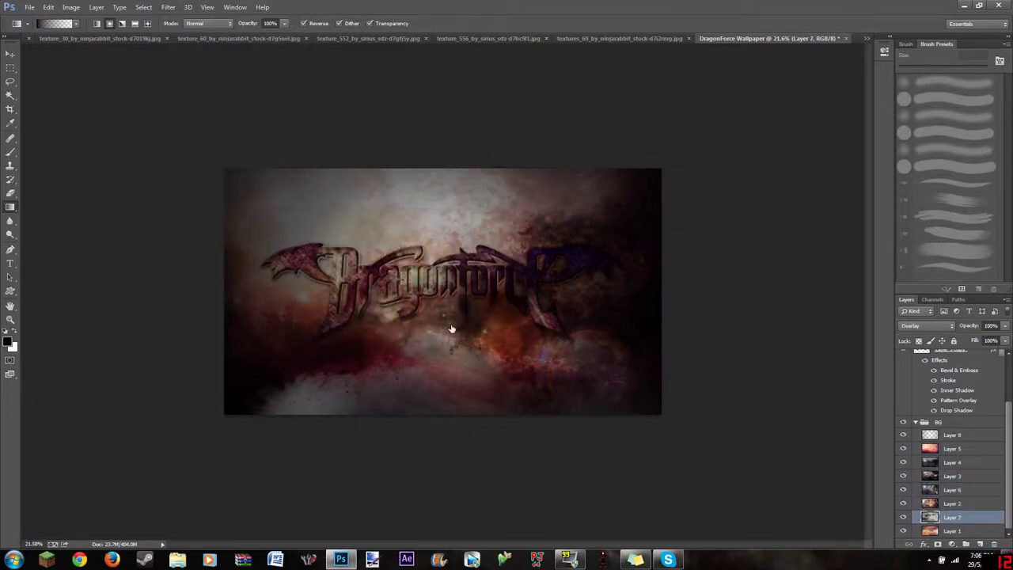
click(942, 531)
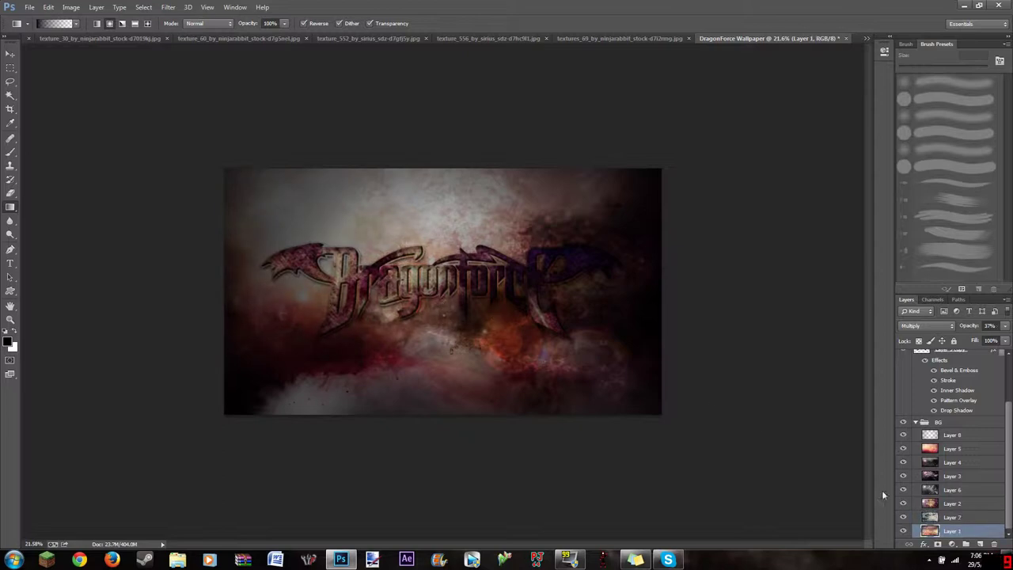
ctrl+click(404, 294)
click(948, 396)
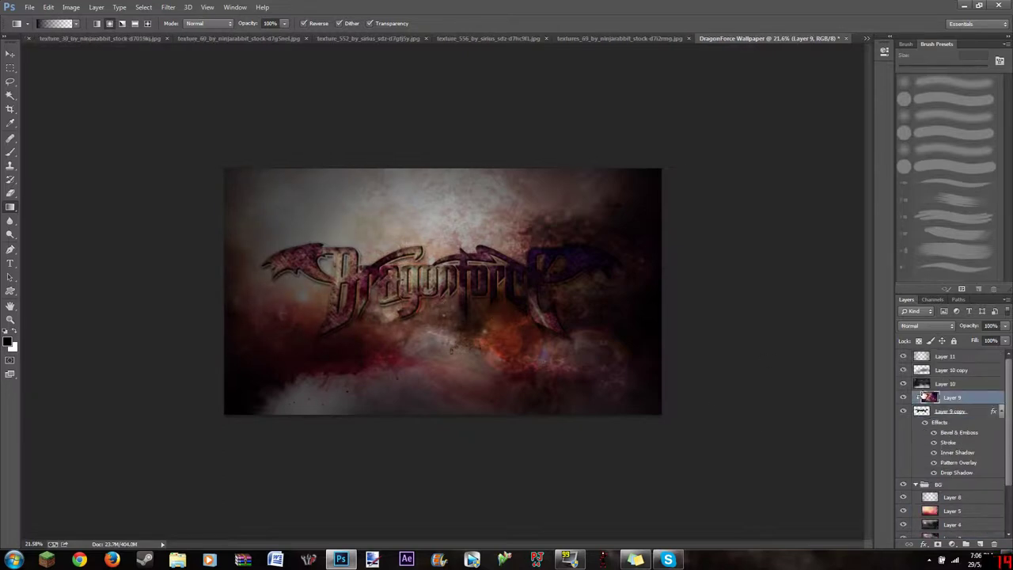
click(168, 7)
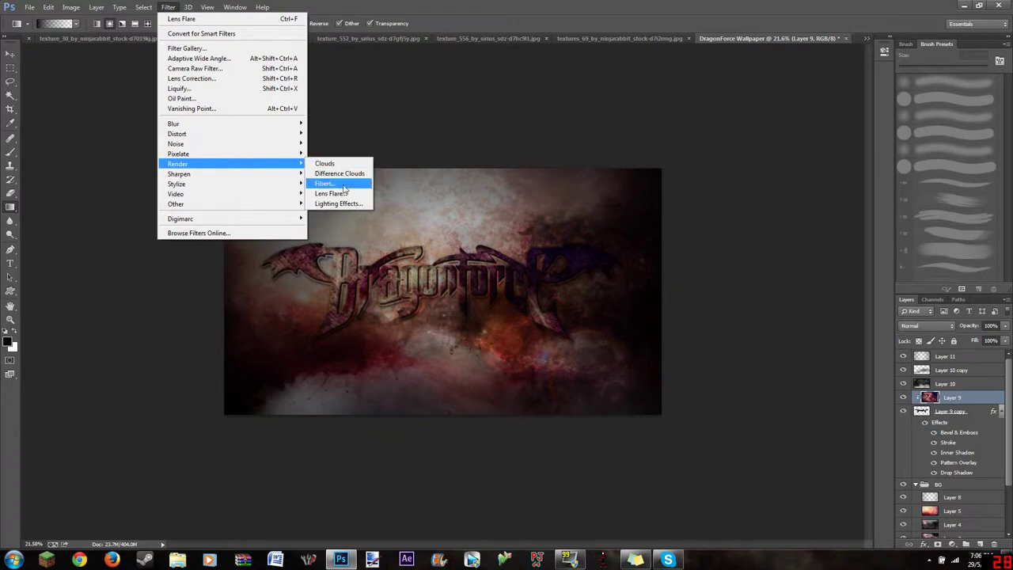
click(333, 187)
click(366, 309)
click(459, 169)
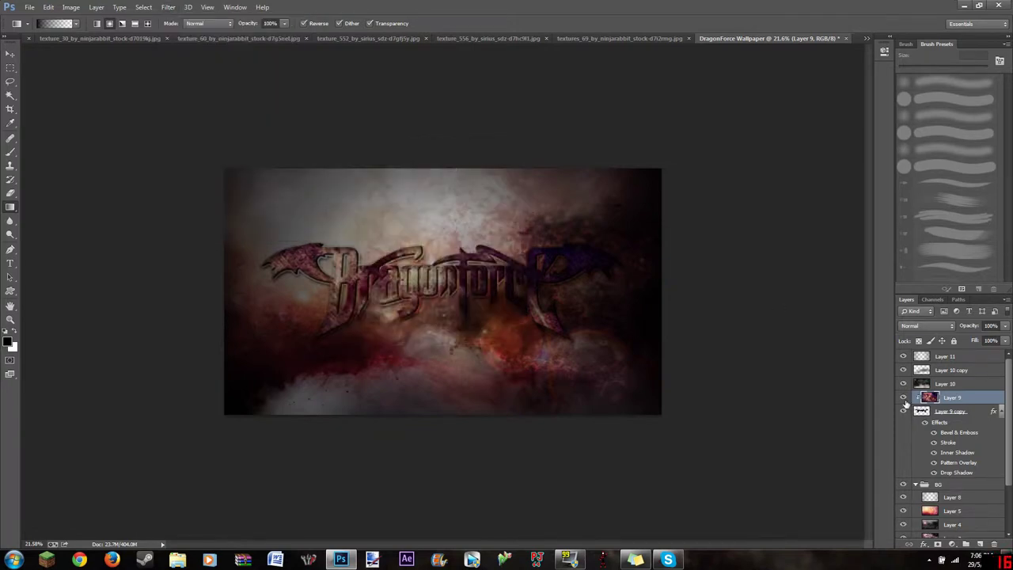
Apply a second lens flare to Layer 9.
click(168, 7)
click(332, 187)
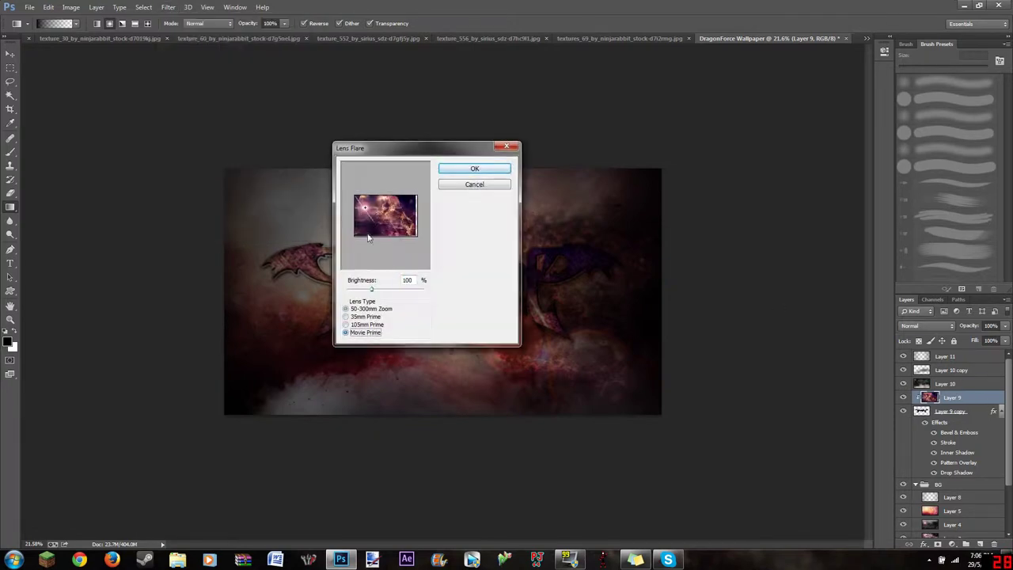
click(465, 172)
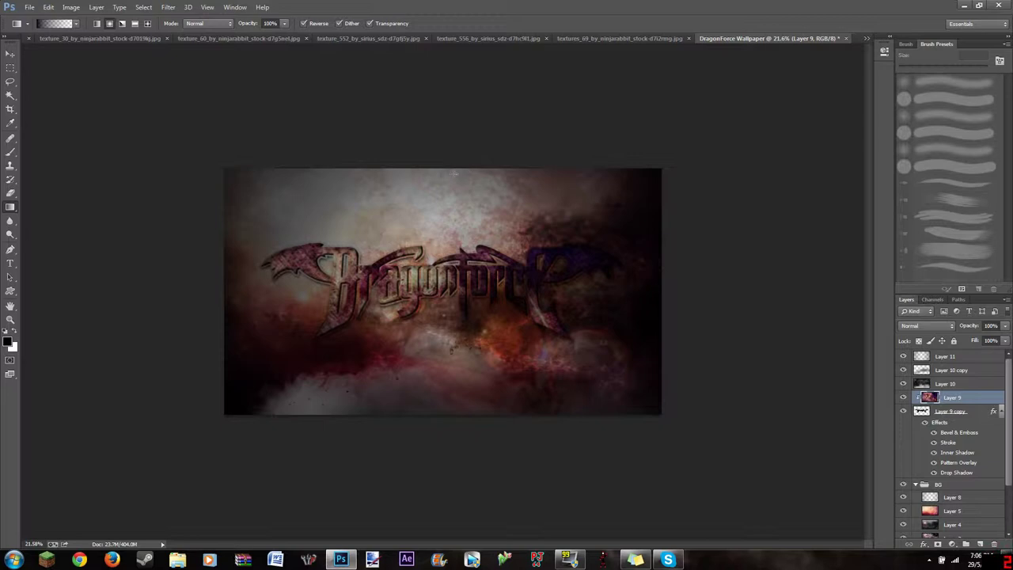
Duplicate Layer 10 as Layer 10 copy 2 on top at 100% opacity.
click(946, 383)
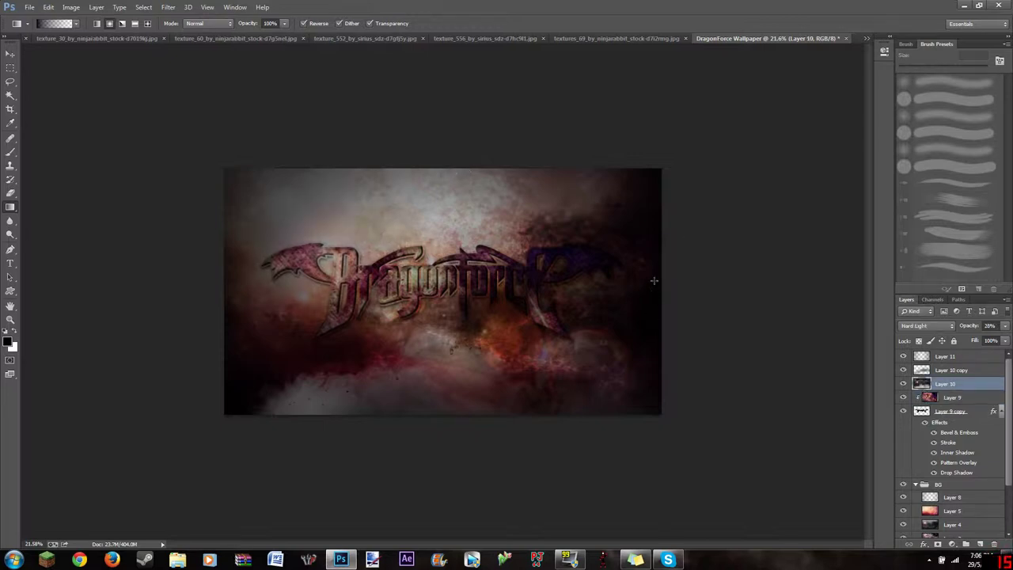
click(944, 372)
key(alt+bracketright)
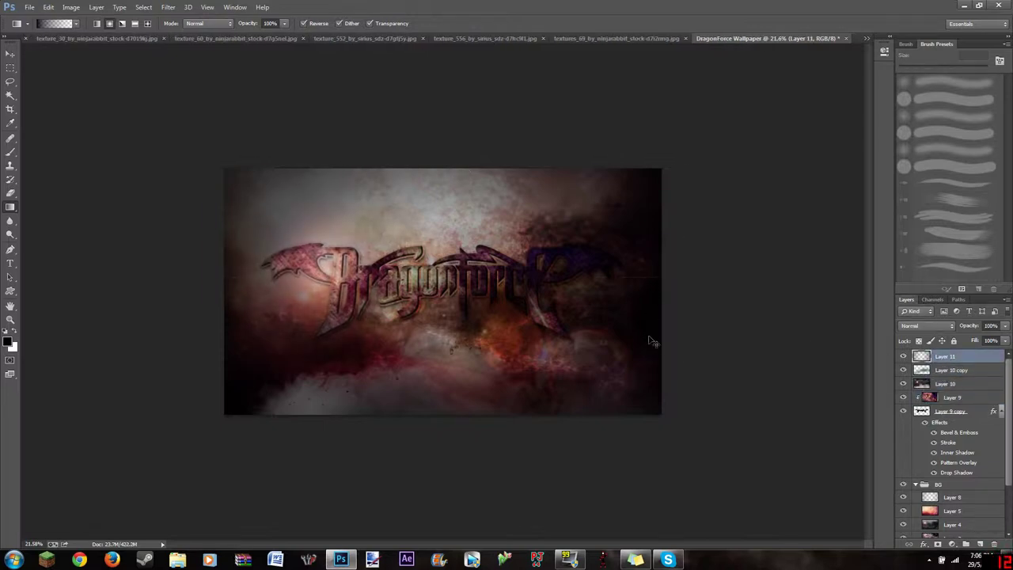
click(938, 386)
right_click(938, 386)
click(821, 151)
key(Return)
click(926, 325)
click(968, 328)
key(ctrl+z)
Render Fibers on Layer 10 copy 2.
click(169, 7)
click(337, 188)
key(Return)
Blend the fibres layer in Multiply at 27% opacity.
click(907, 327)
click(922, 182)
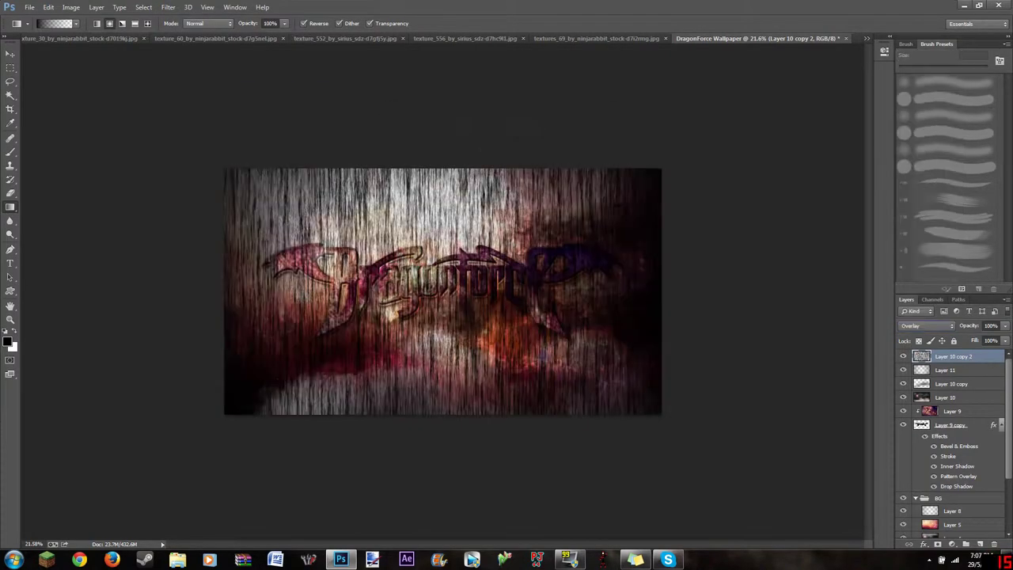
click(926, 327)
click(919, 157)
click(927, 326)
click(913, 88)
drag(973, 329, 1006, 342)
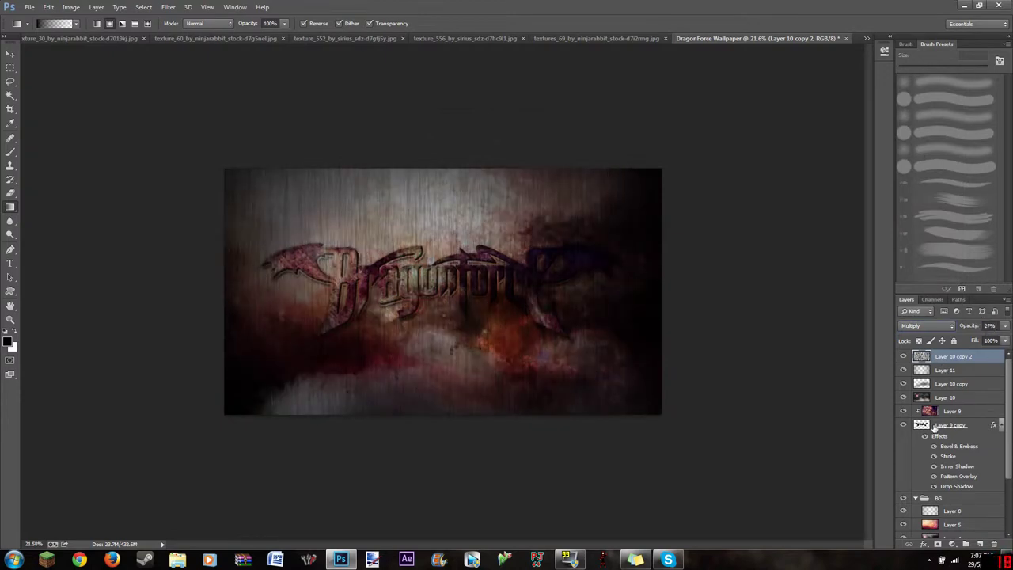
Try several blend modes on Layer 11, settling on Overlay.
click(950, 376)
click(926, 327)
click(920, 89)
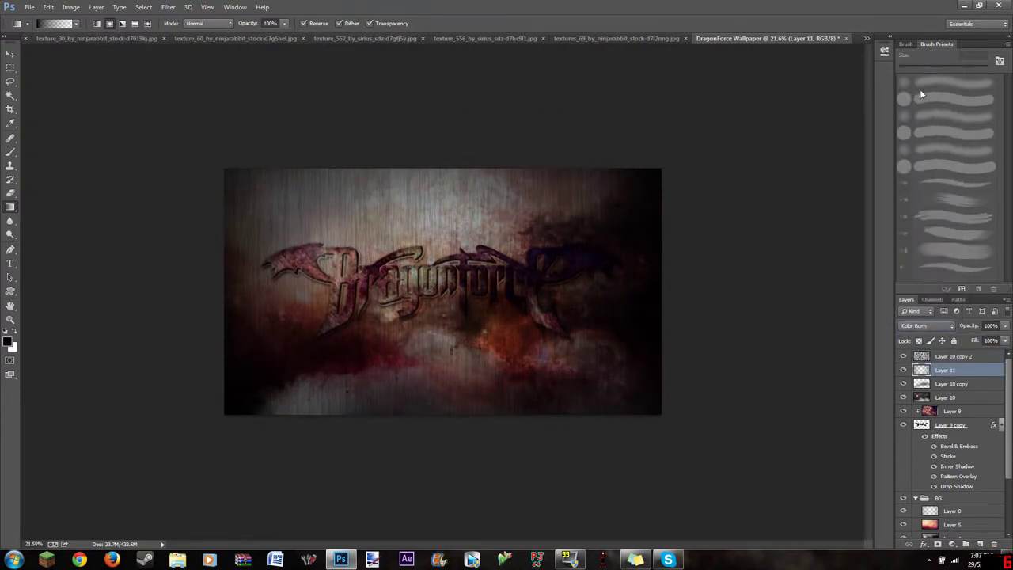
click(926, 326)
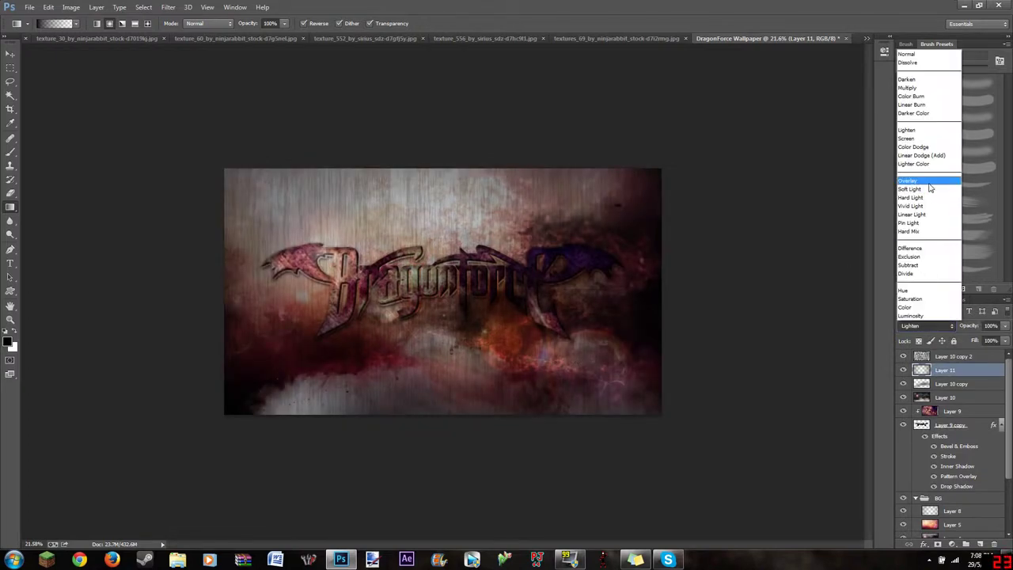
click(919, 190)
click(918, 330)
click(923, 199)
click(919, 330)
click(929, 188)
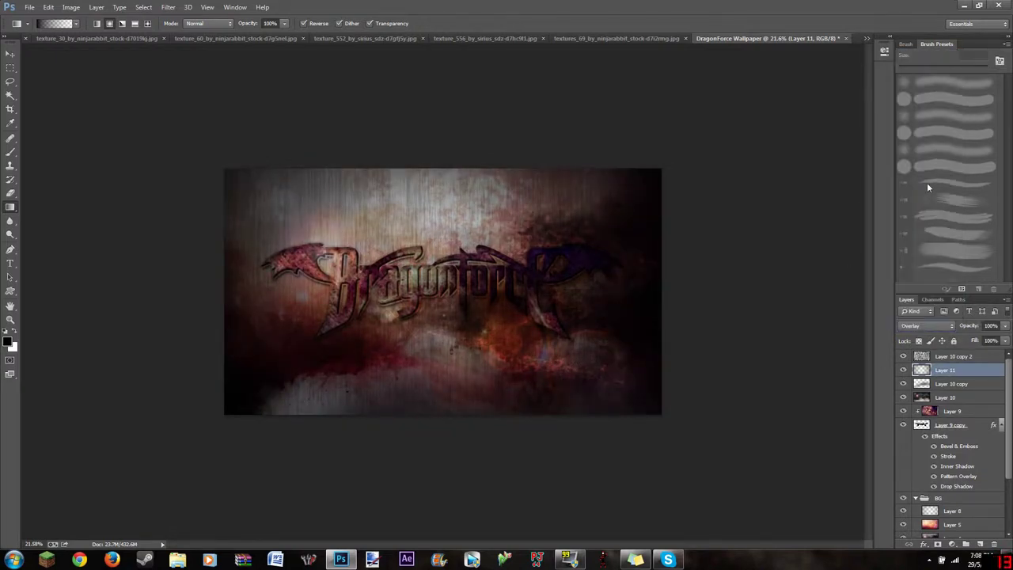
click(918, 326)
click(923, 199)
Flip through the open texture image tabs, ending on digital_art_texture_150.
click(950, 411)
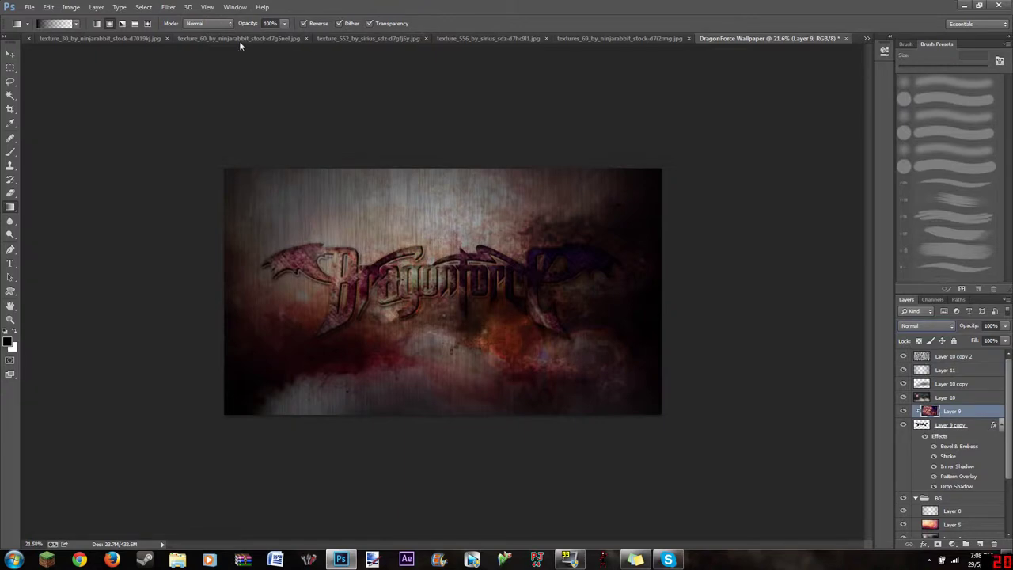
click(246, 38)
click(441, 40)
click(123, 38)
Drag the cracked fiery texture into the DragonForce Wallpaper document with the Move tool.
click(867, 38)
click(801, 55)
click(867, 38)
click(757, 41)
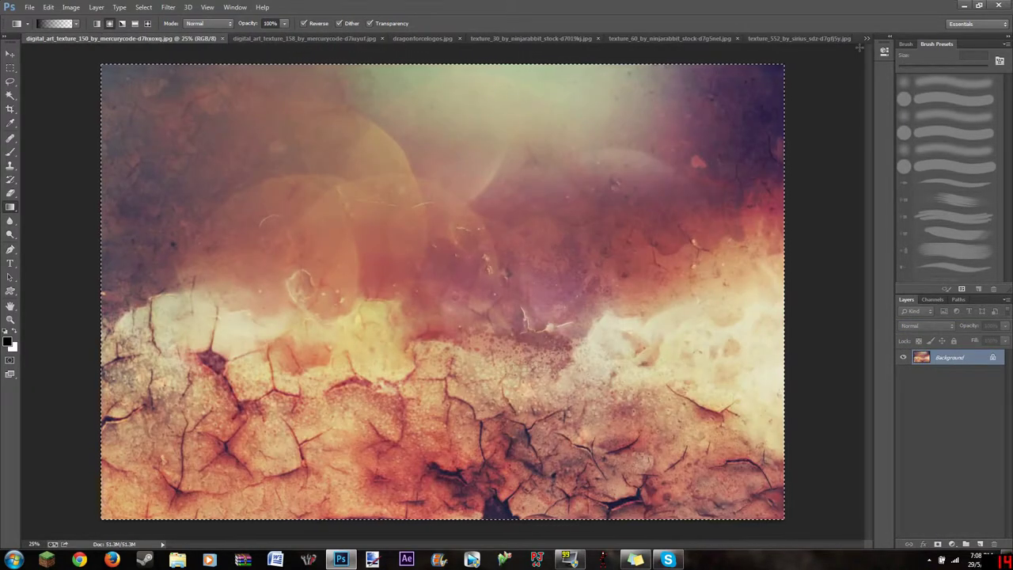
click(867, 38)
click(760, 134)
key(v)
drag(488, 388, 488, 400)
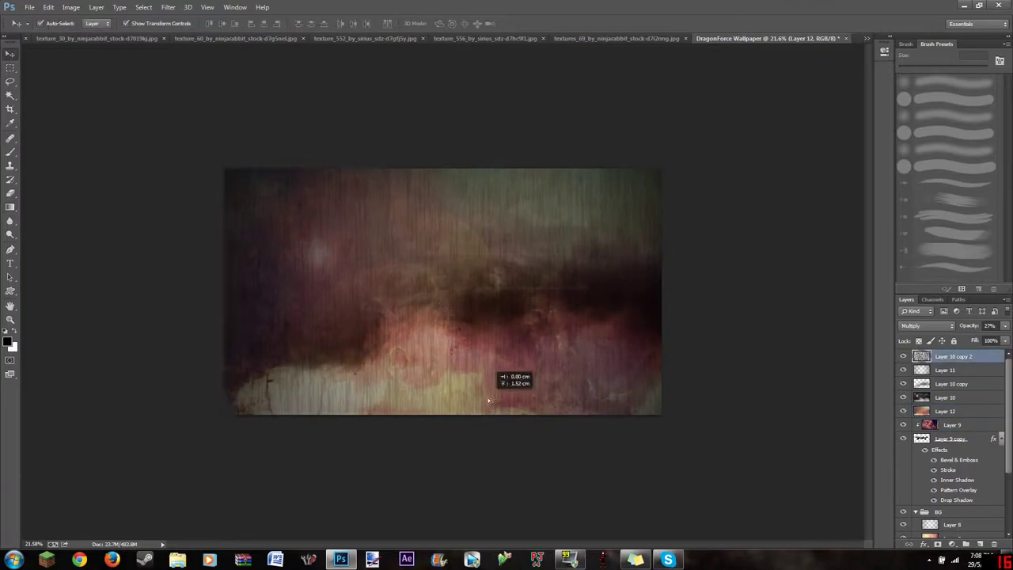
Scale Layer 12 to about 75% and nudge it upward.
click(925, 412)
scroll(575, 456, down, 1)
key(ctrl+t)
drag(752, 516, 631, 436)
key(Return)
click(10, 54)
key(shift+Up)
key(shift+Up)
key(shift+Up)
key(shift+Up)
key(shift+Up)
key(shift+Up)
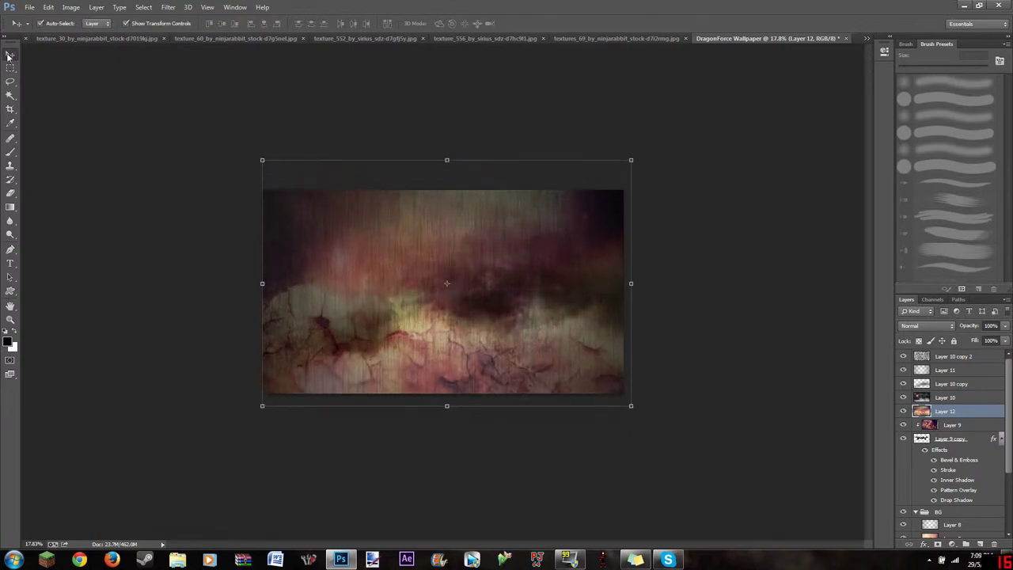
key(shift+Up)
key(shift+Up)
key(shift+Up)
key(shift+Up)
key(shift+Up)
key(shift+Up)
Nudge the cracked texture up, clip Layer 12 to the logo, and test Linear Dodge and Multiply.
key(shift+Up)
key(shift+Up)
key(shift+Up)
key(shift+Up)
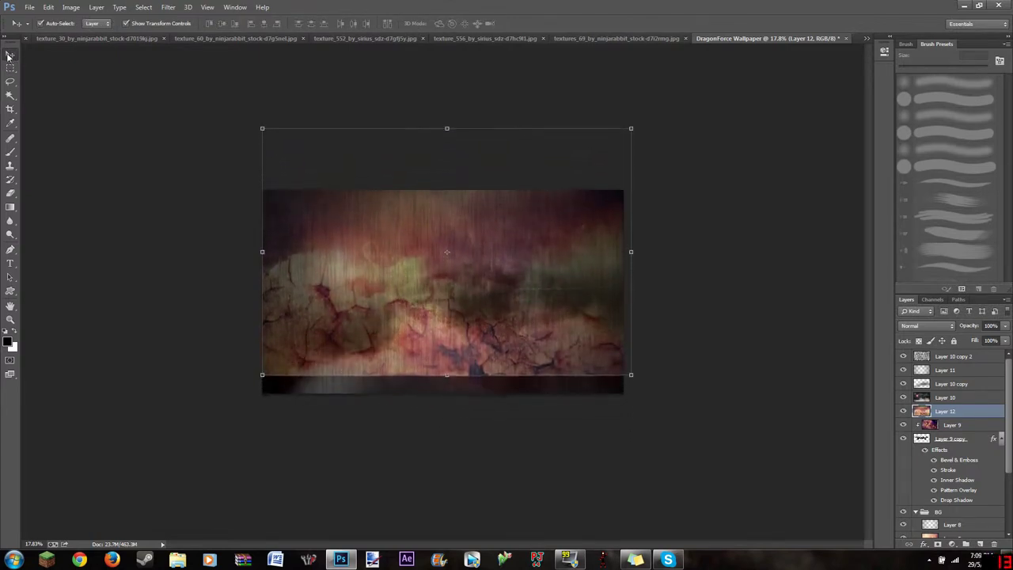
key(shift+Up)
key(shift+Up)
key(shift+Up)
key(shift+Up)
key(shift+Up)
key(shift+Up)
key(shift+Up)
key(shift+Up)
key(shift+Up)
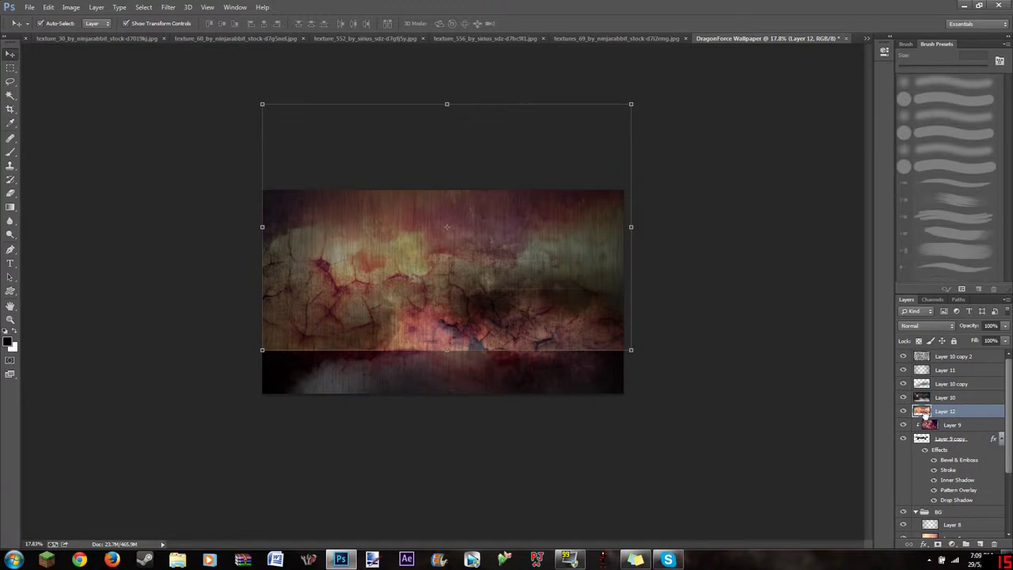
alt+click(923, 417)
click(928, 325)
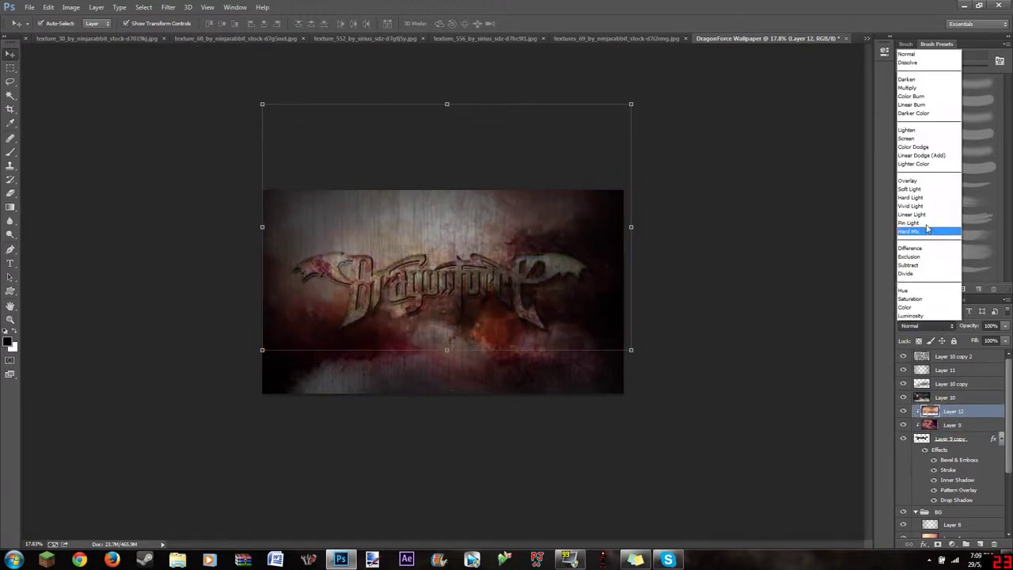
click(928, 229)
click(928, 326)
click(906, 156)
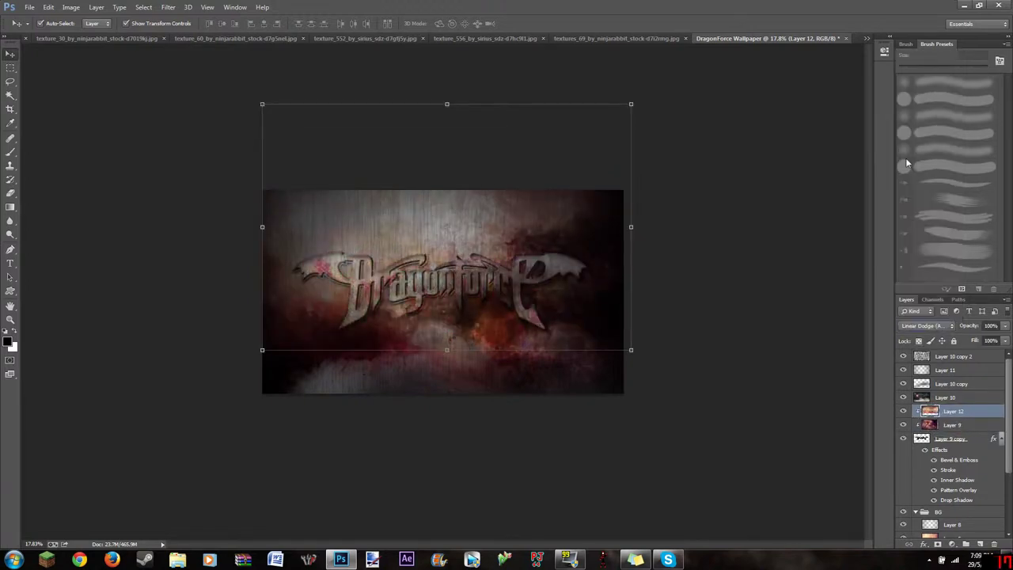
key(Down)
key(Down)
key(Down)
key(Down)
key(Down)
key(Down)
key(Down)
click(928, 325)
click(918, 89)
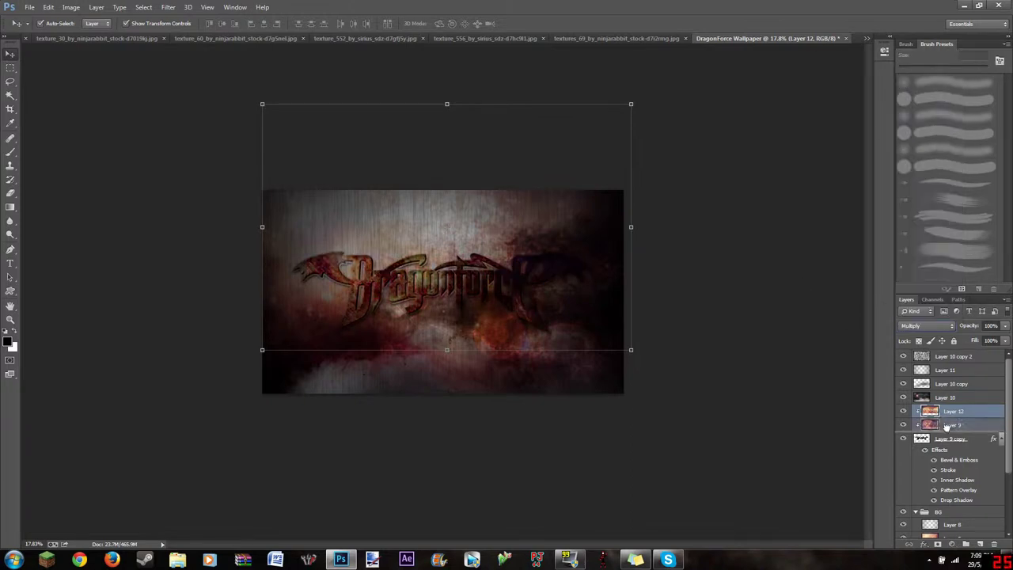
Reorder Layer 12 relative to Layer 9 and preview more blend modes, ending on Normal.
drag(948, 427, 948, 428)
click(928, 326)
click(910, 105)
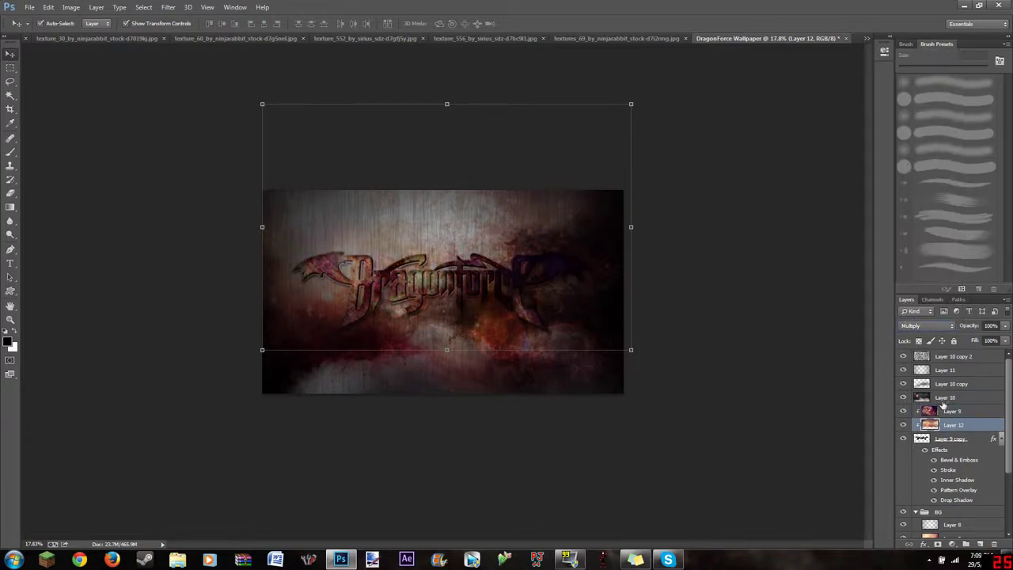
click(928, 325)
click(911, 105)
click(928, 325)
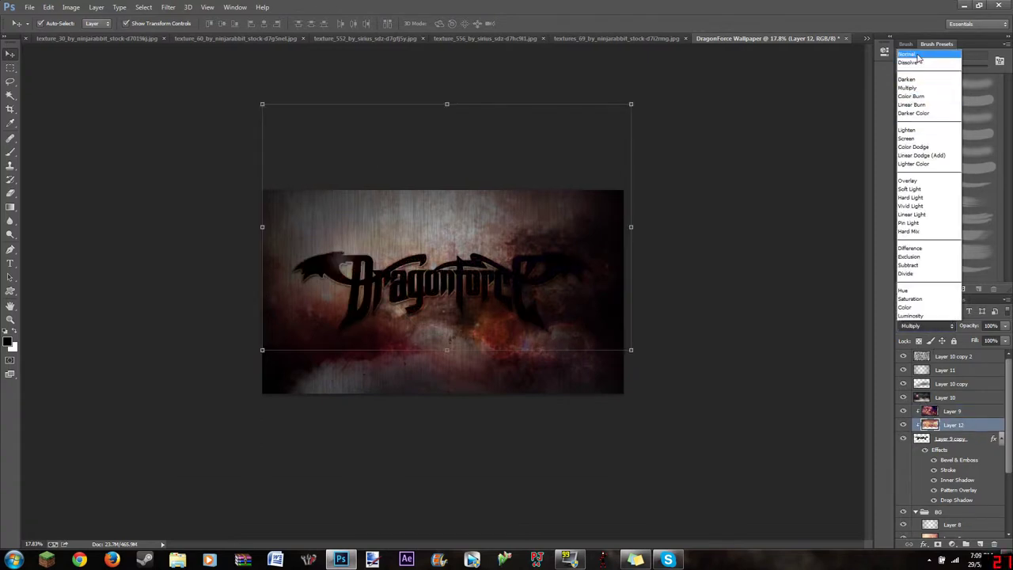
click(908, 54)
Try Overlay, Screen and Multiply blend modes on the Layer 9 logo.
click(952, 411)
click(928, 325)
click(910, 181)
key(Up)
key(Up)
key(Up)
key(Up)
key(shift+minus)
key(shift+minus)
key(shift+minus)
key(shift+minus)
key(shift+plus)
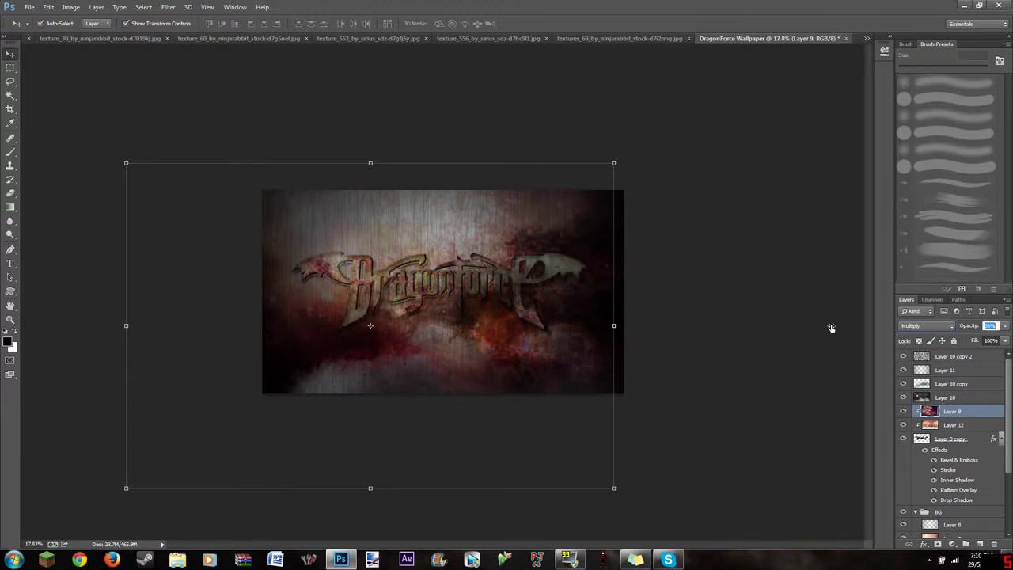
Move Layer 9 below Layer 12 and reset Layer 9's blend mode to Normal.
key(alt+bracketleft)
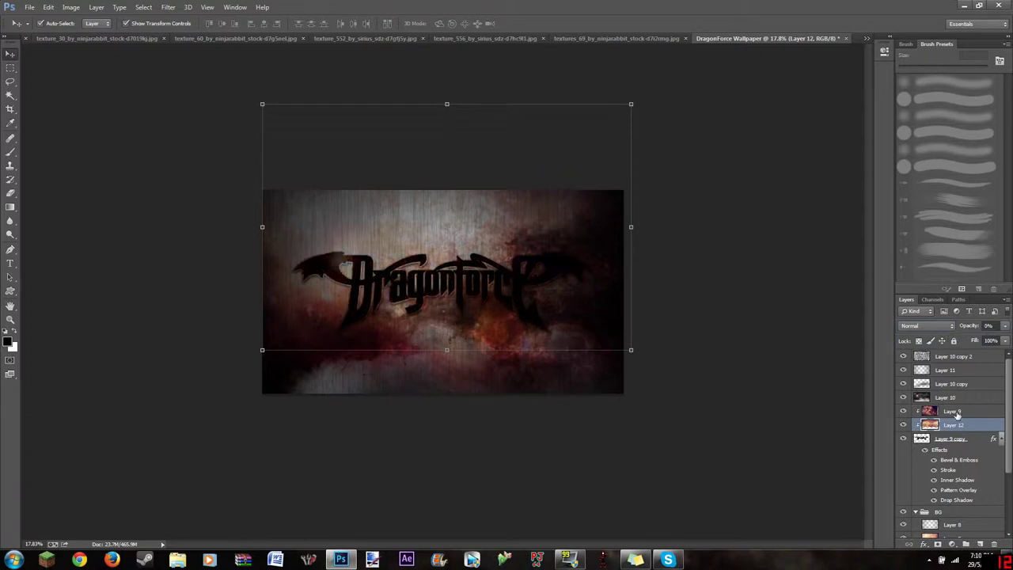
key(alt+bracketright)
click(928, 325)
click(922, 201)
key(ctrl+bracketleft)
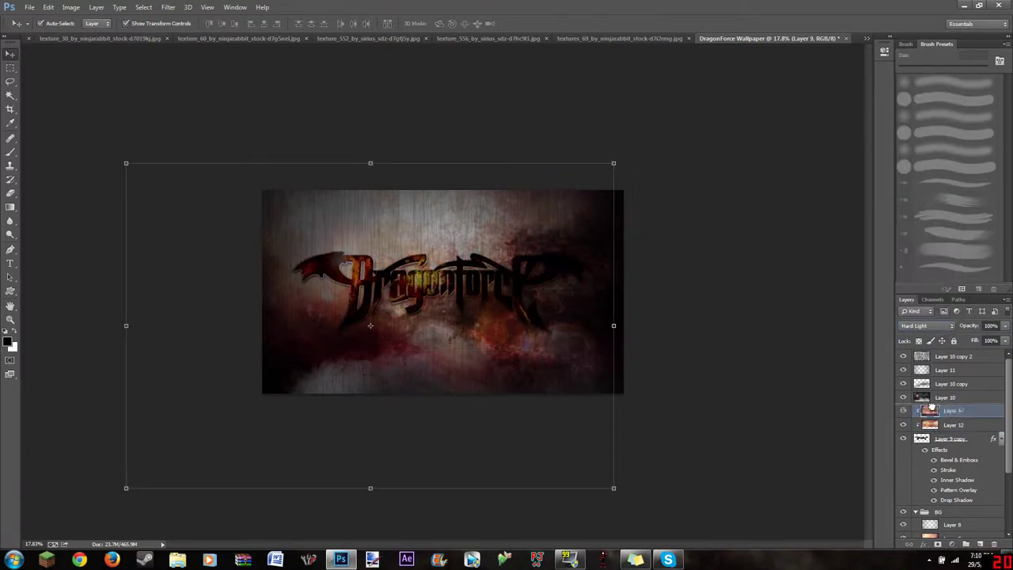
click(928, 325)
click(922, 50)
Raise Layer 12 to 100% opacity and set its blend mode to Linear Light.
key(alt+bracketright)
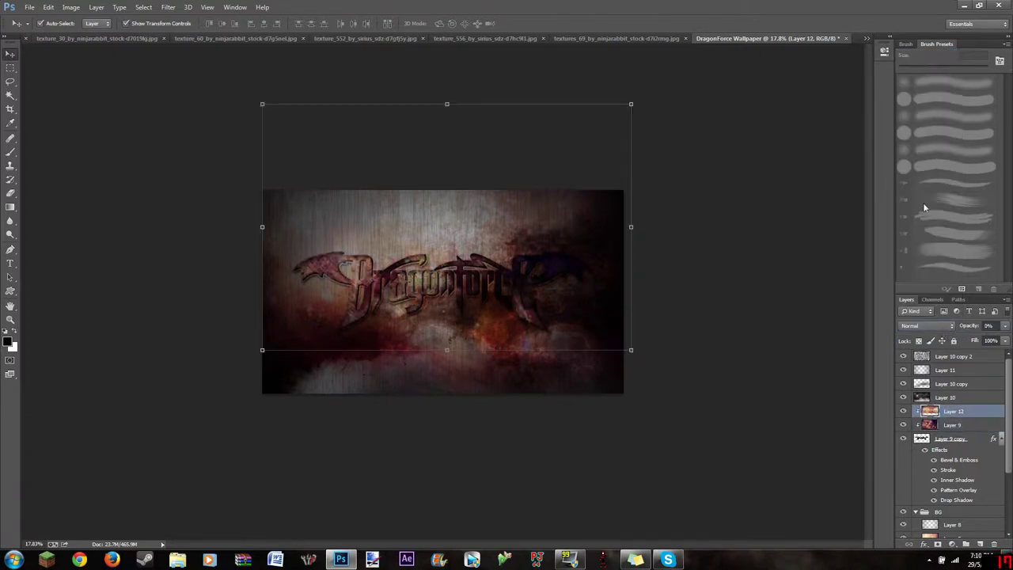
drag(1008, 326, 1012, 339)
click(928, 325)
click(915, 185)
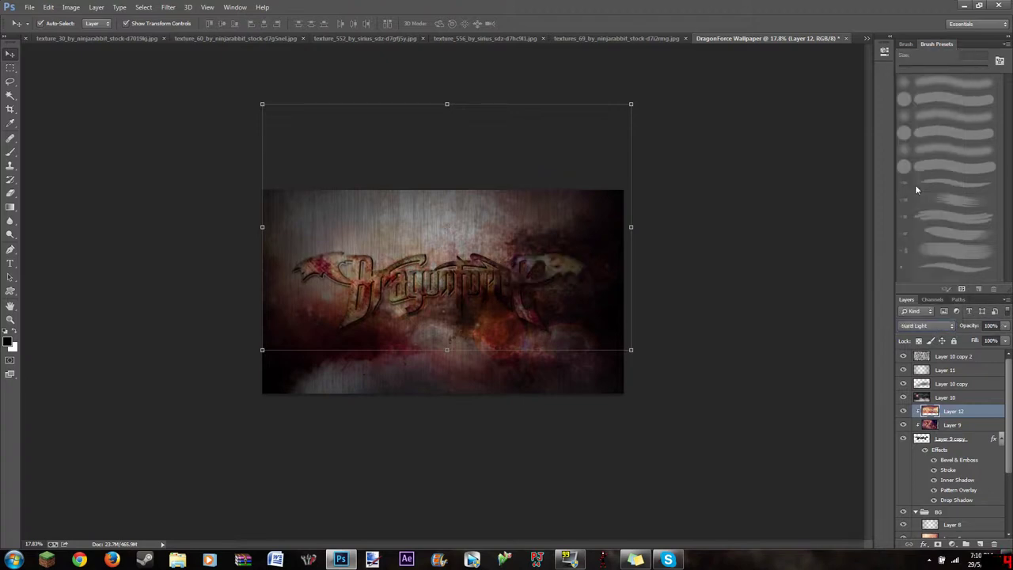
key(Down)
Cycle Layer 12's blend modes past Divide and settle on Darker Color.
key(Down)
key(Down)
click(923, 326)
click(939, 255)
key(Down)
key(Down)
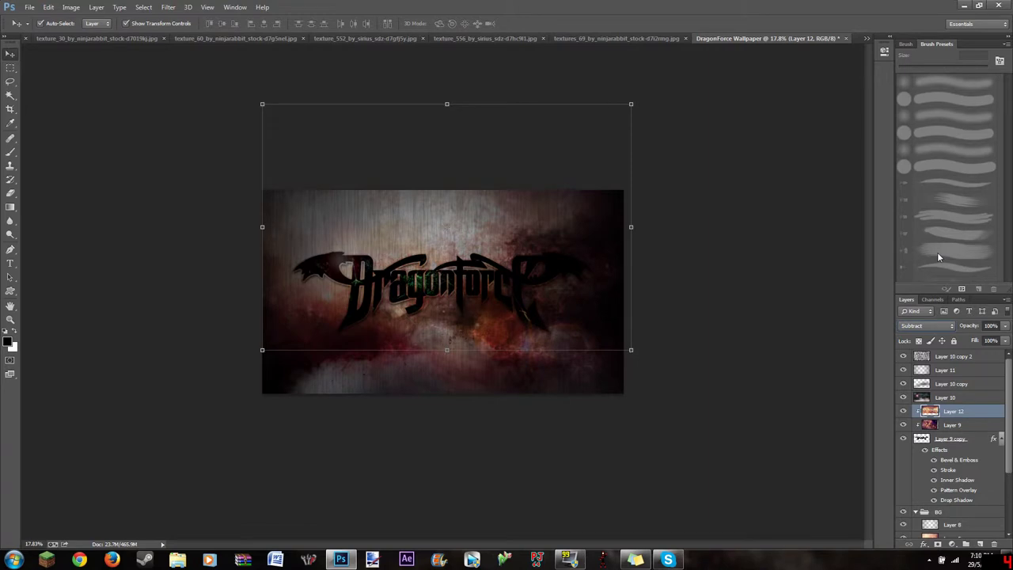
key(Down)
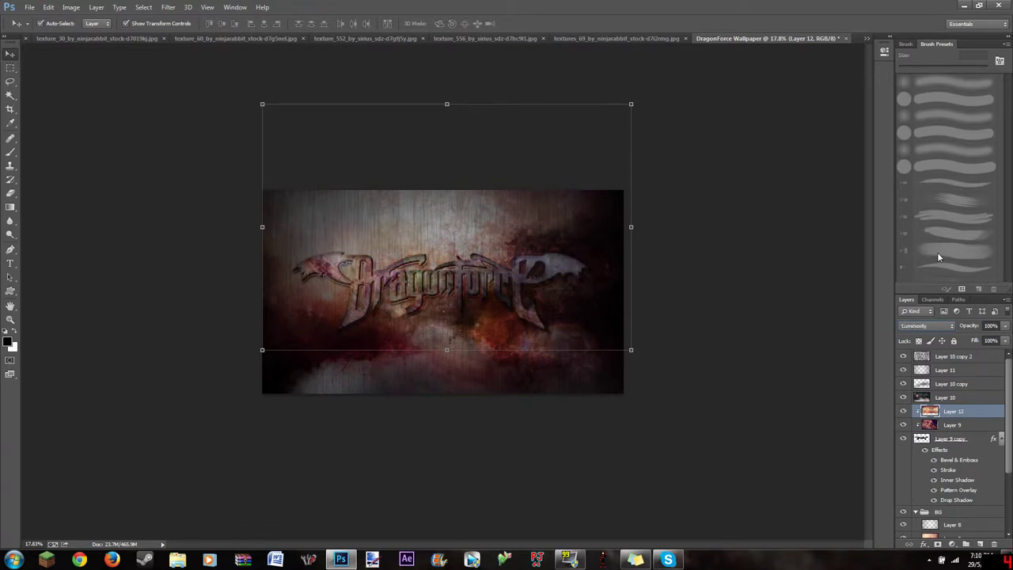
key(Up)
key(Up)
key(Up)
key(Up)
key(Up)
key(Up)
key(Up)
key(Up)
key(Up)
key(Up)
key(Up)
key(Up)
key(Up)
key(Up)
key(Up)
key(Up)
key(Down)
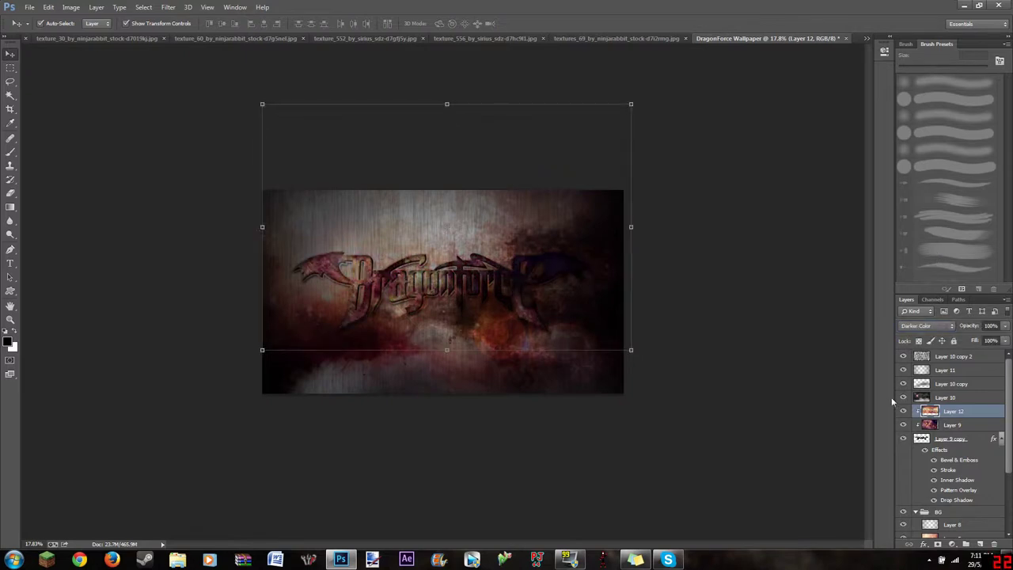
click(10, 68)
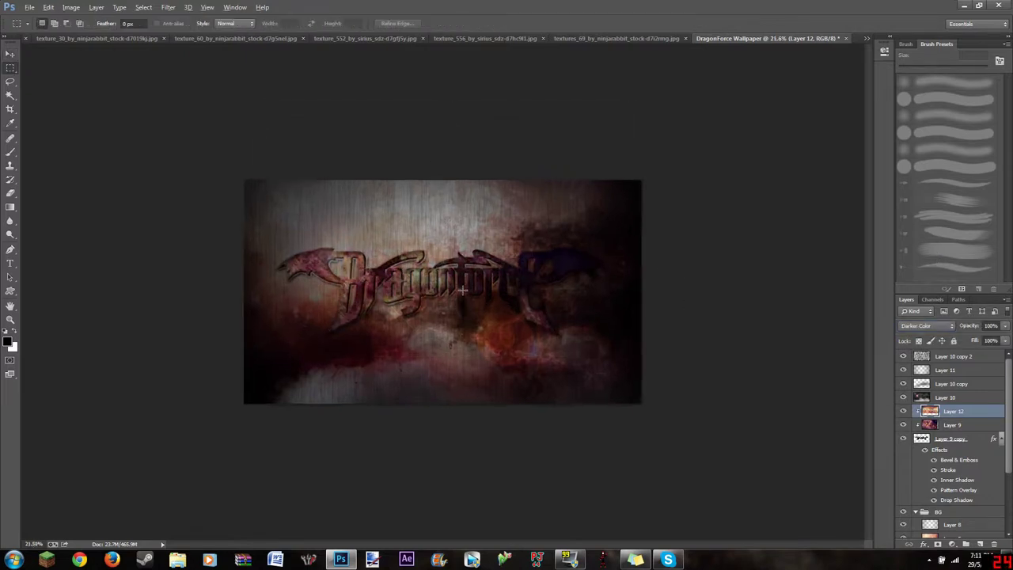
Open Layer 9 copy's Bevel & Emboss style and turn off Use Global Light.
scroll(428, 287, up, 2)
scroll(428, 287, up, 2)
scroll(429, 287, up, 1)
scroll(429, 287, down, 1)
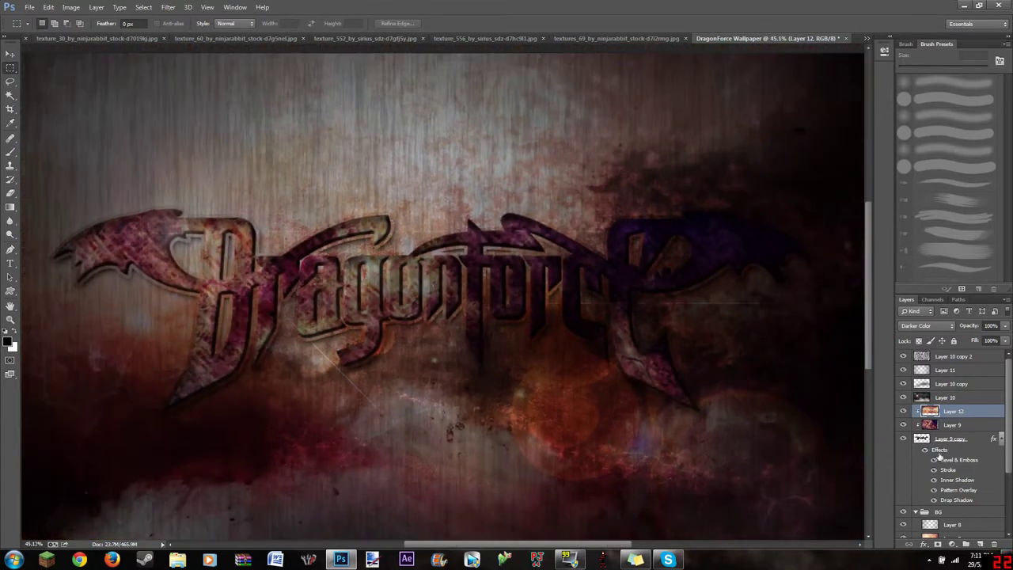
double_click(926, 442)
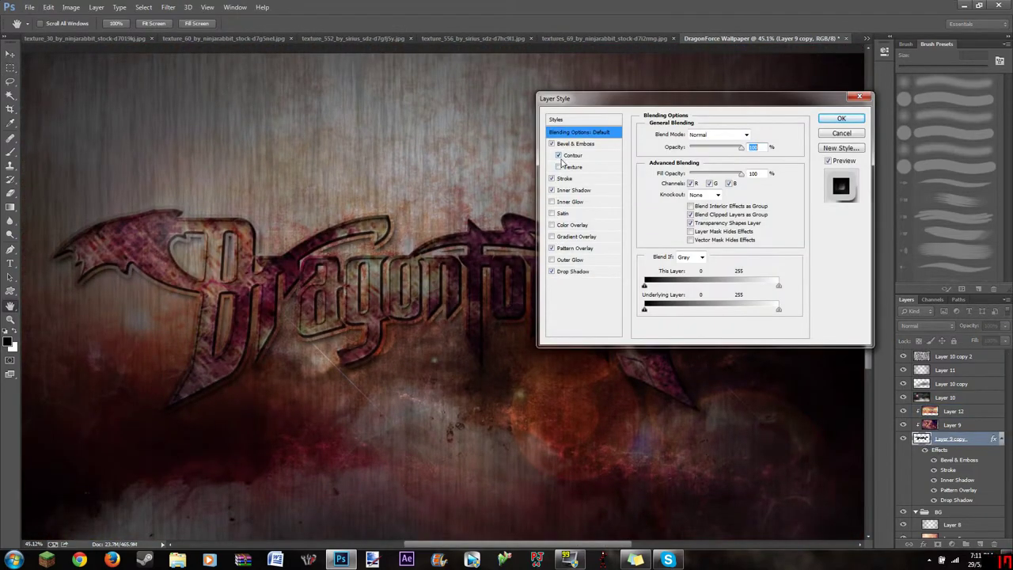
click(560, 157)
click(708, 232)
click(702, 256)
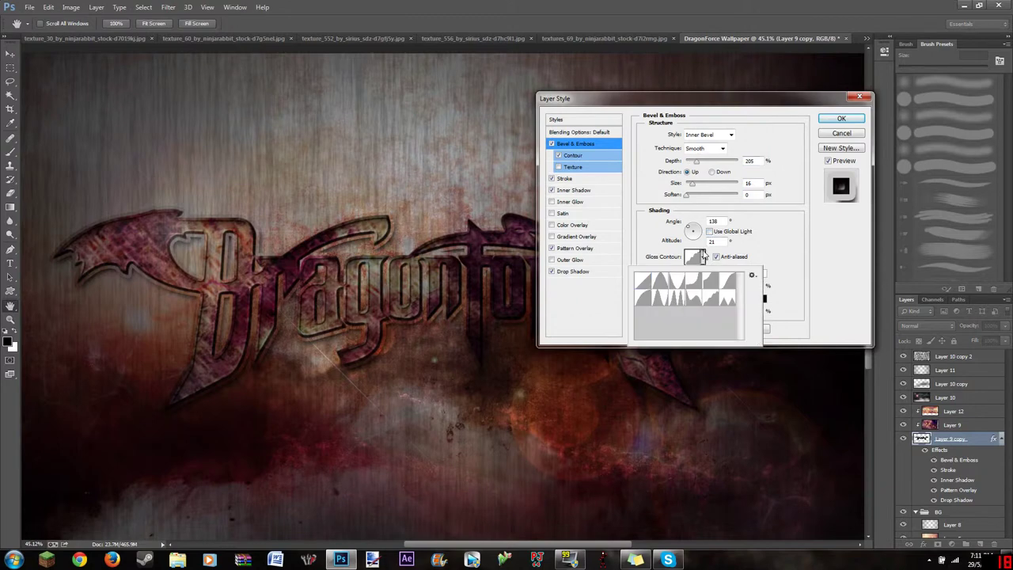
Try several Gloss Contour presets and apply a new one to the logo's bevel.
click(645, 303)
click(715, 283)
click(698, 285)
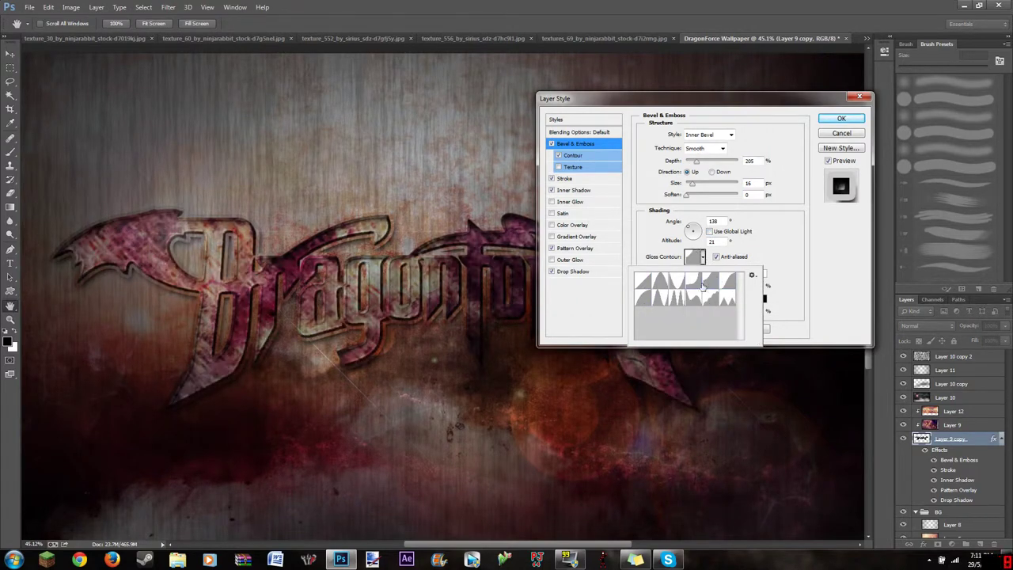
click(662, 289)
click(775, 317)
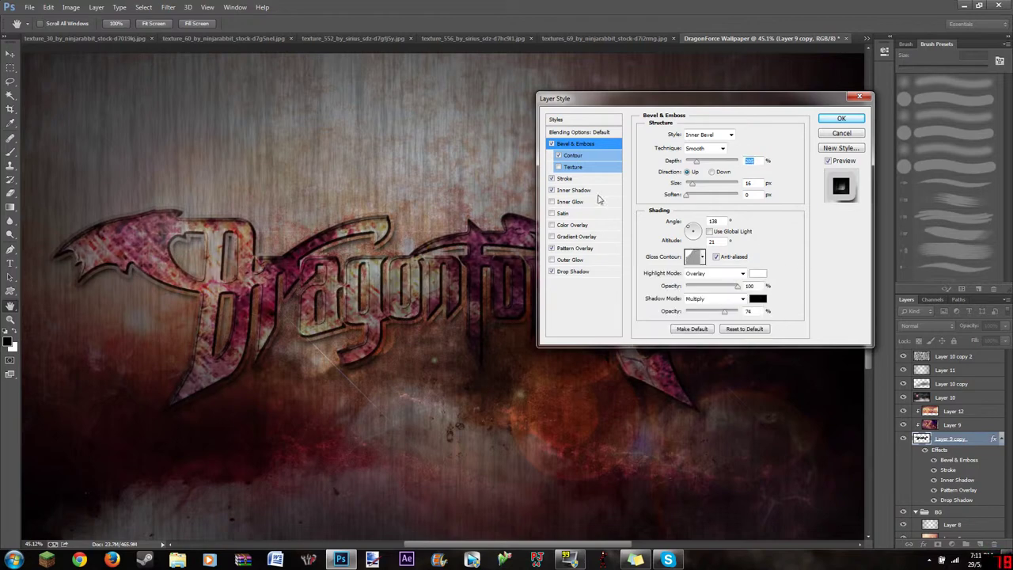
Add a Contour and a 99%-scale, +14-depth Texture to the bevel, turning off Outer Glow.
click(572, 155)
click(679, 137)
click(660, 181)
click(703, 190)
click(590, 168)
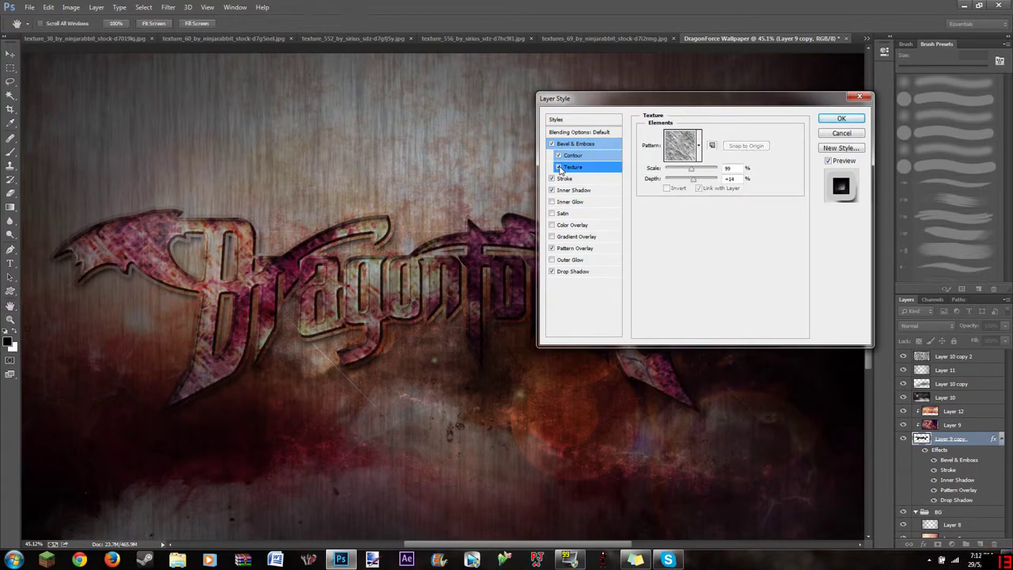
click(552, 260)
click(840, 118)
Save the wallpaper as DragonForce Wallpaper.psd in the DragonForce Wallpaper folder, keeping Maximize Compatibility.
click(30, 7)
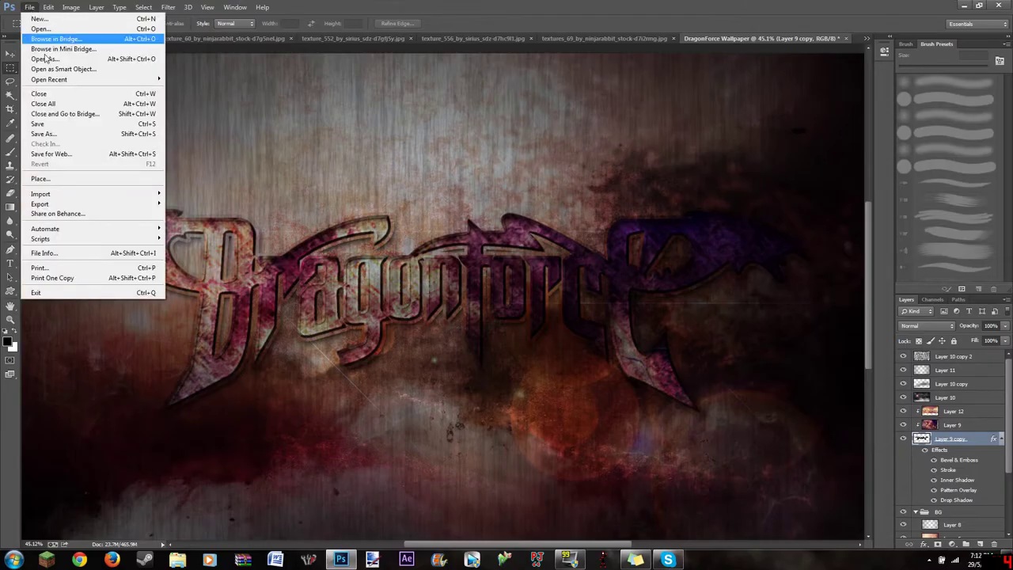
click(43, 134)
double_click(158, 220)
click(916, 532)
click(477, 117)
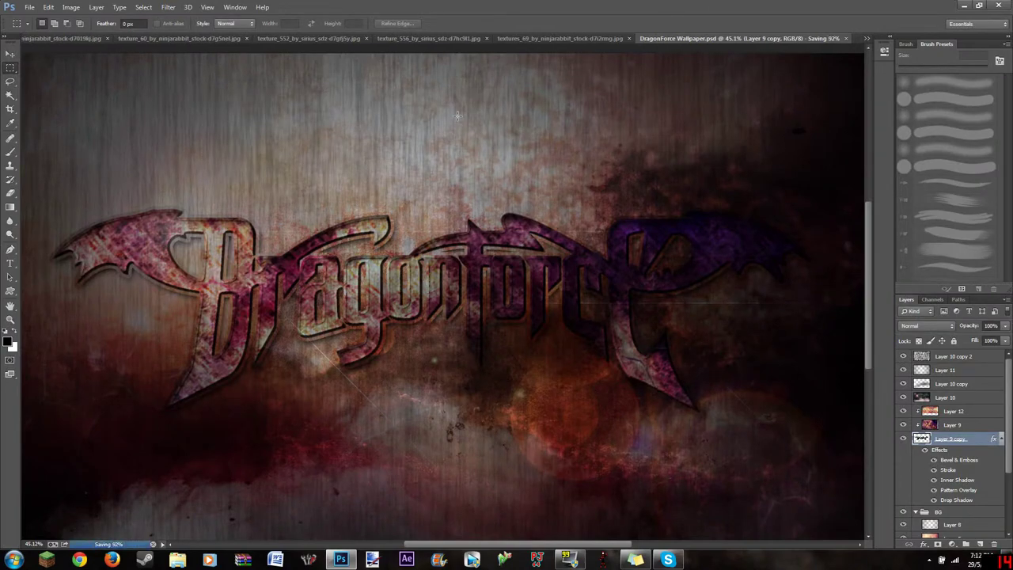
Reopen Save As, pick a different file type, then dismiss the dialog.
click(29, 7)
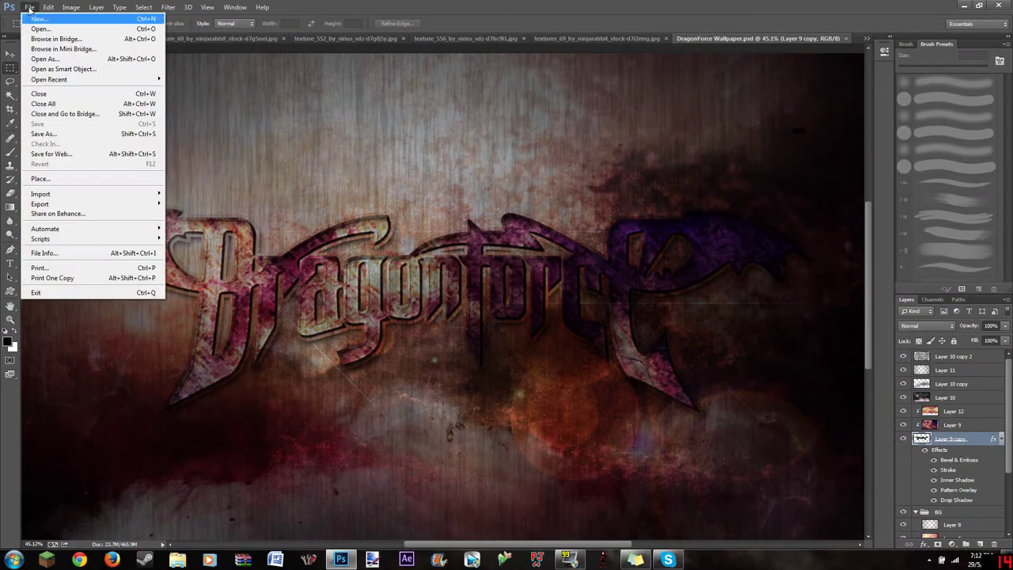
click(43, 133)
click(143, 428)
click(120, 391)
click(924, 532)
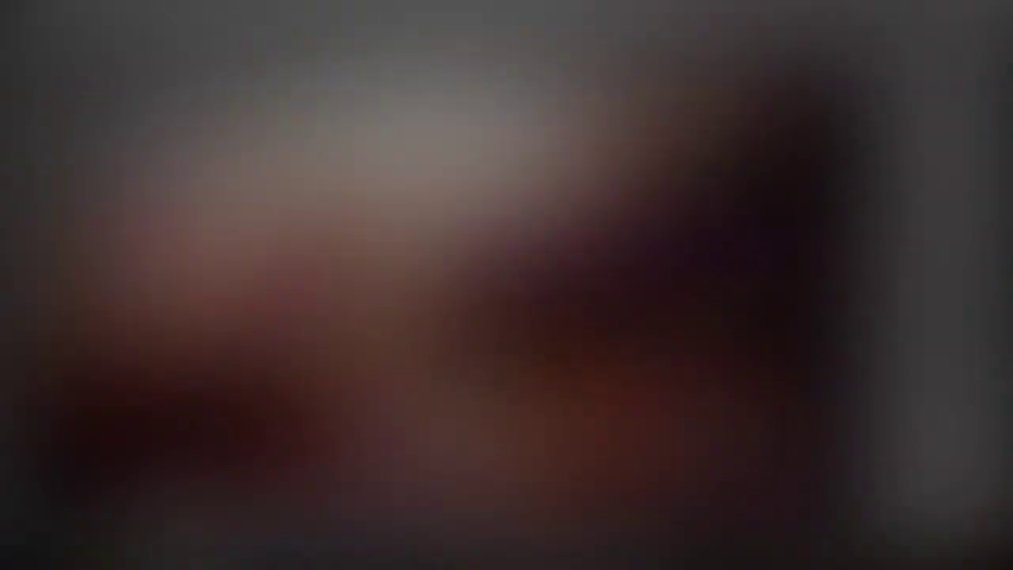